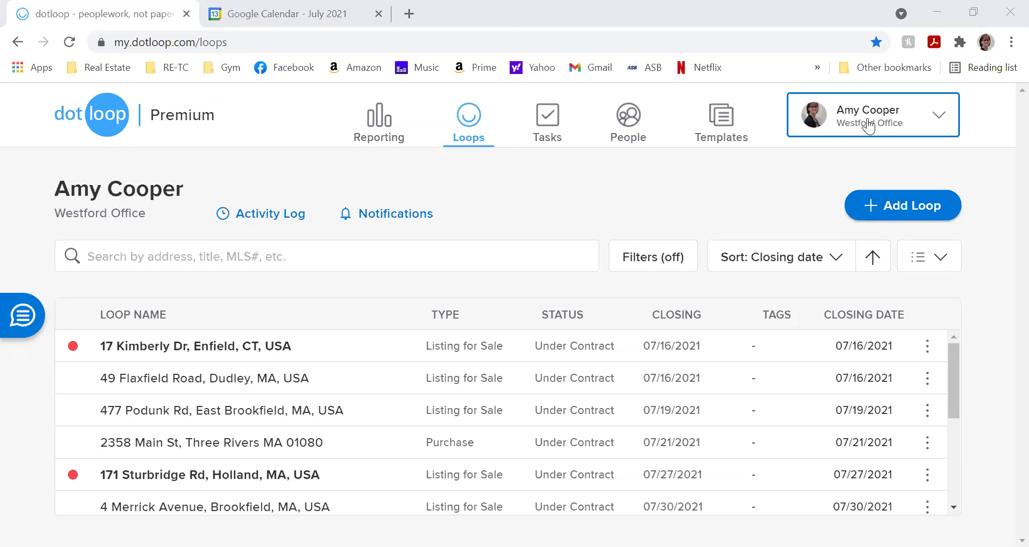
- Open the account dropdown from the profile name box at the top right of the Loops page
click(870, 128)
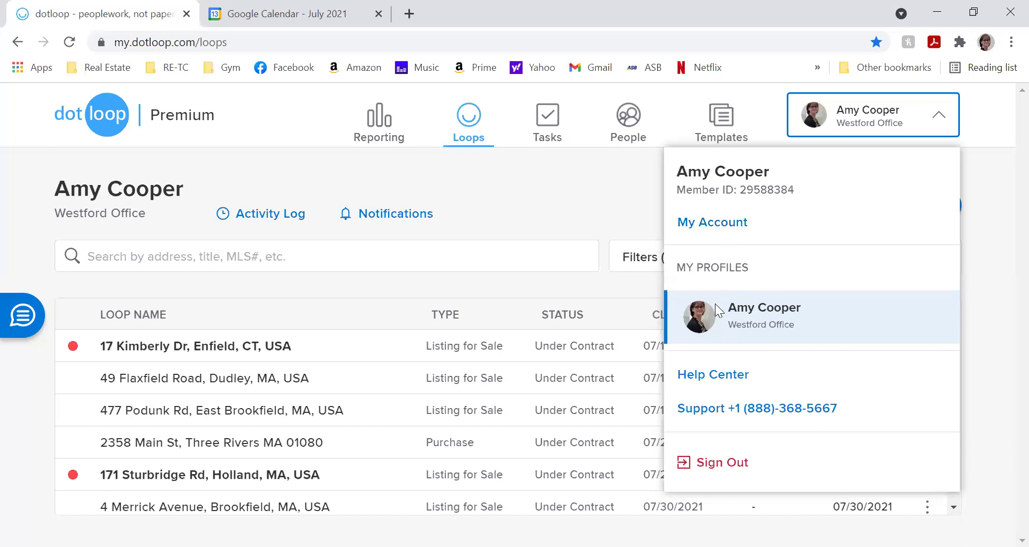
- Go to My Account's PROFILES section to see the agent details, then reopen the account menu
click(732, 229)
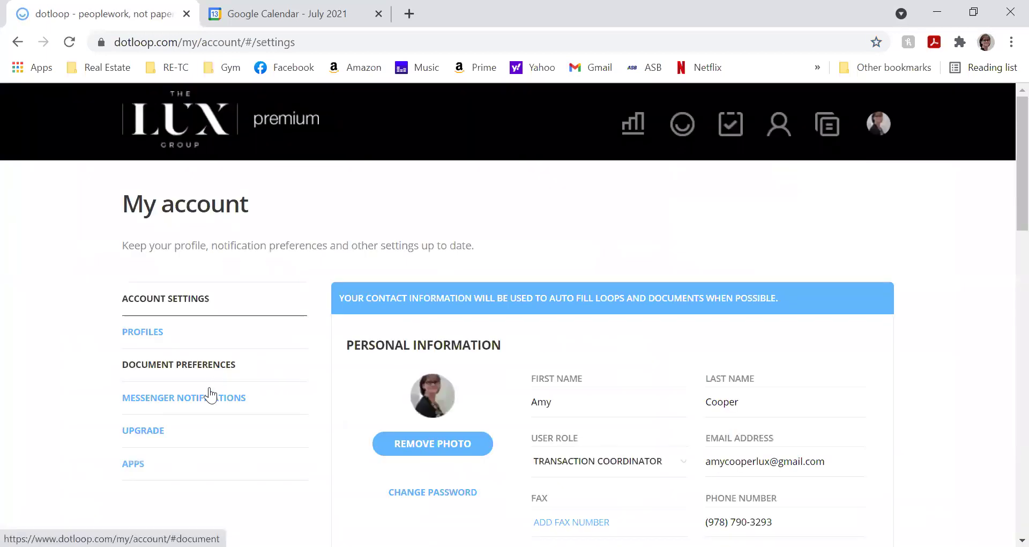
click(217, 336)
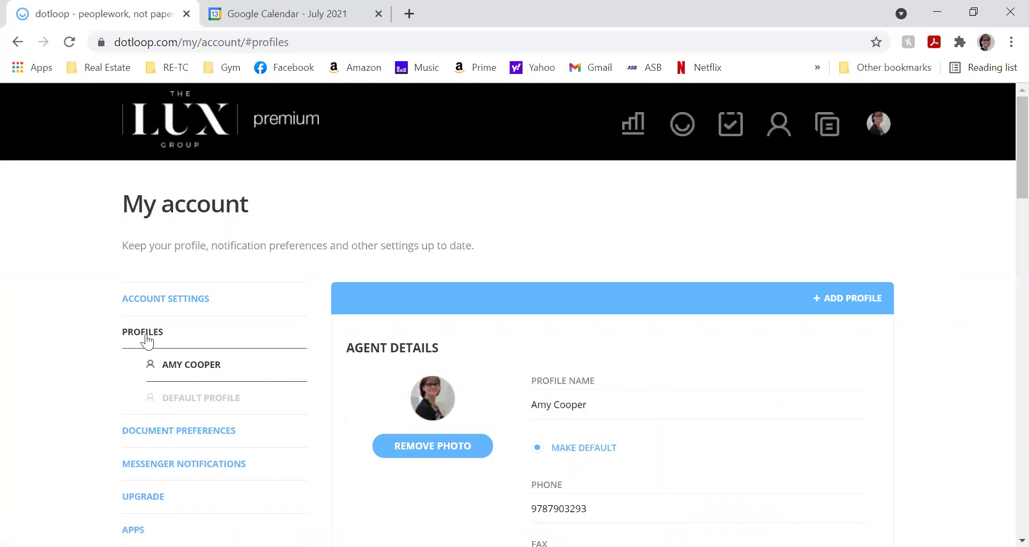
click(876, 122)
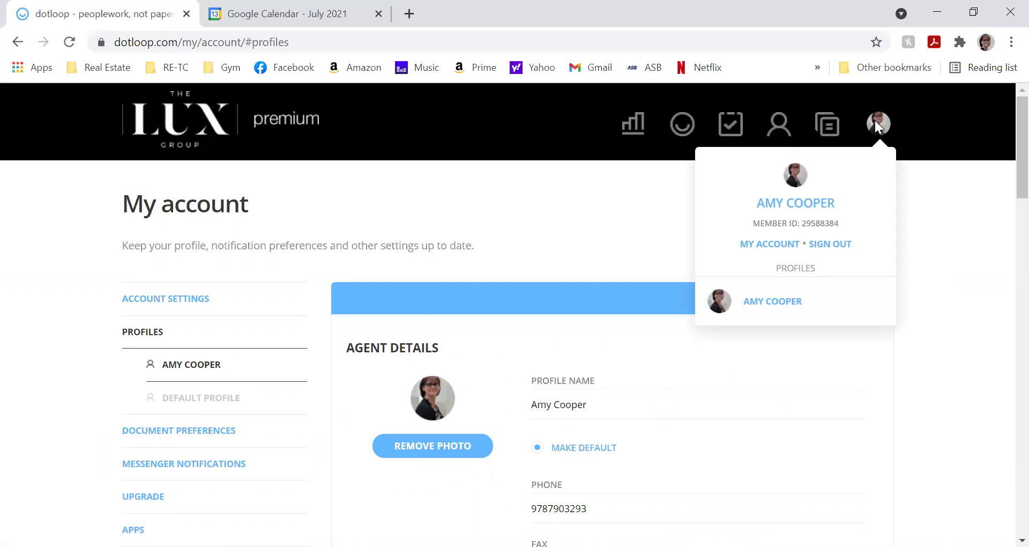
- Close the avatar dropdown and reopen it
click(906, 111)
click(878, 124)
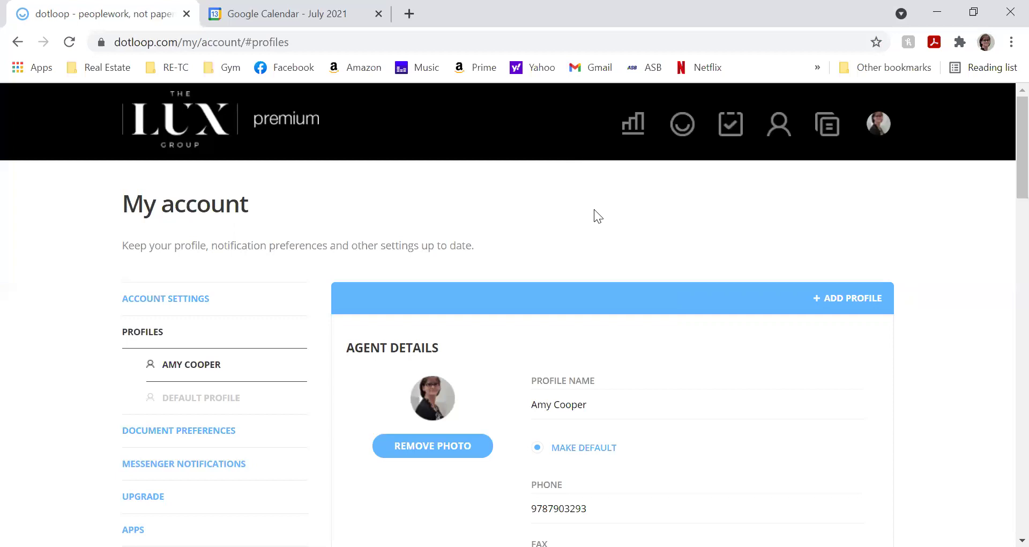
- Review Agent Details, Profile Details, Company and Notification Settings unchanged, then return to the Loops list
click(594, 411)
scroll(597, 406, down, 5)
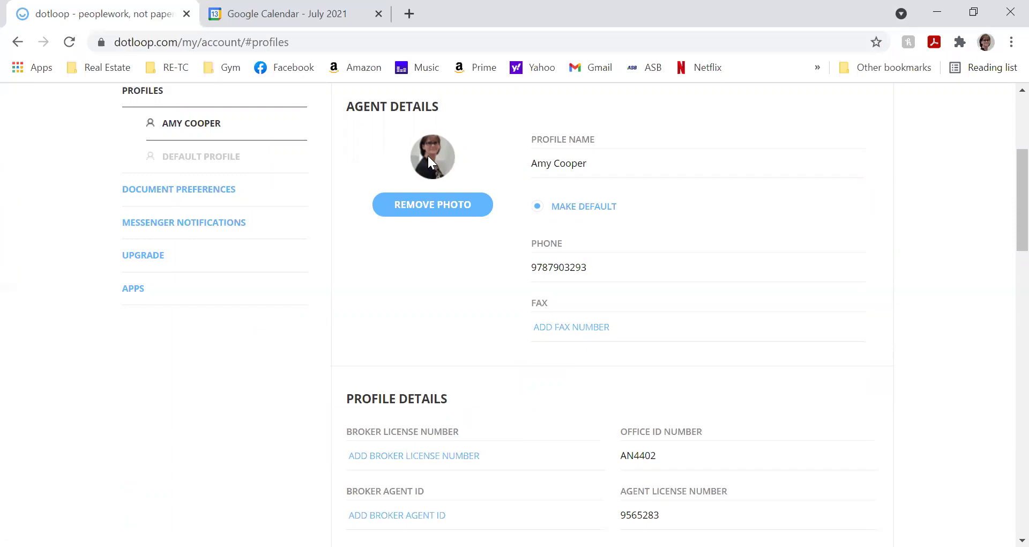
click(551, 320)
scroll(551, 321, down, 3)
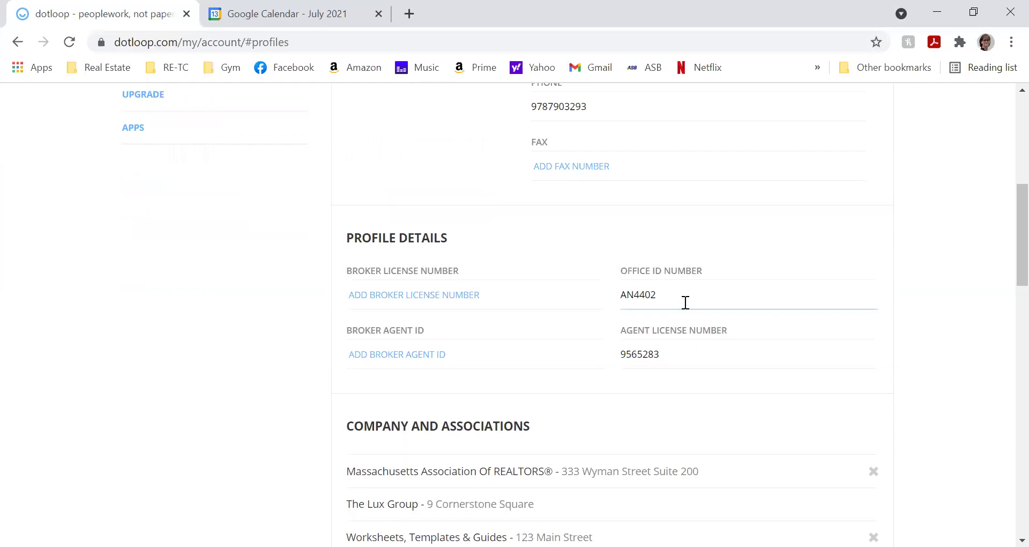
scroll(664, 332, down, 6)
scroll(663, 329, down, 3)
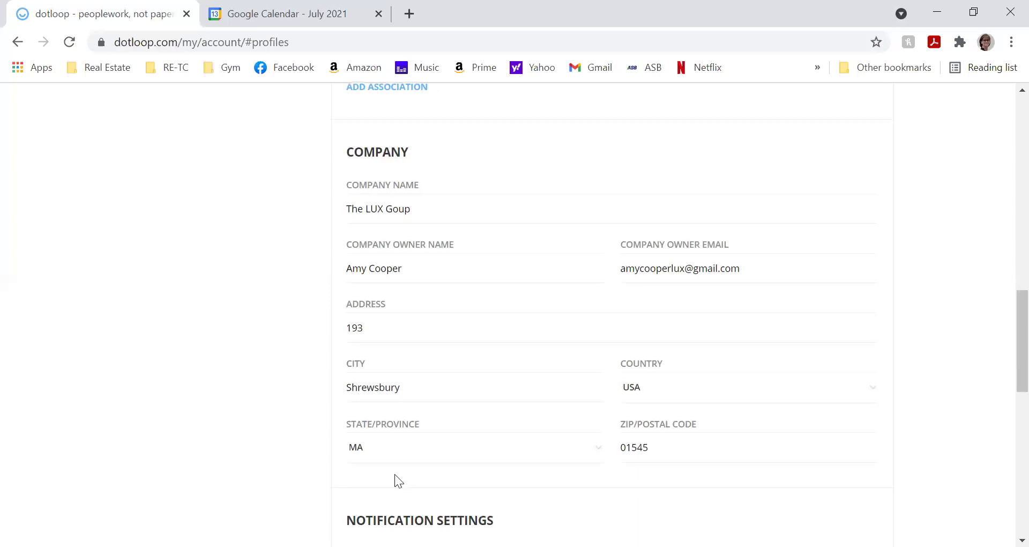
scroll(397, 469, down, 3)
scroll(400, 458, down, 2)
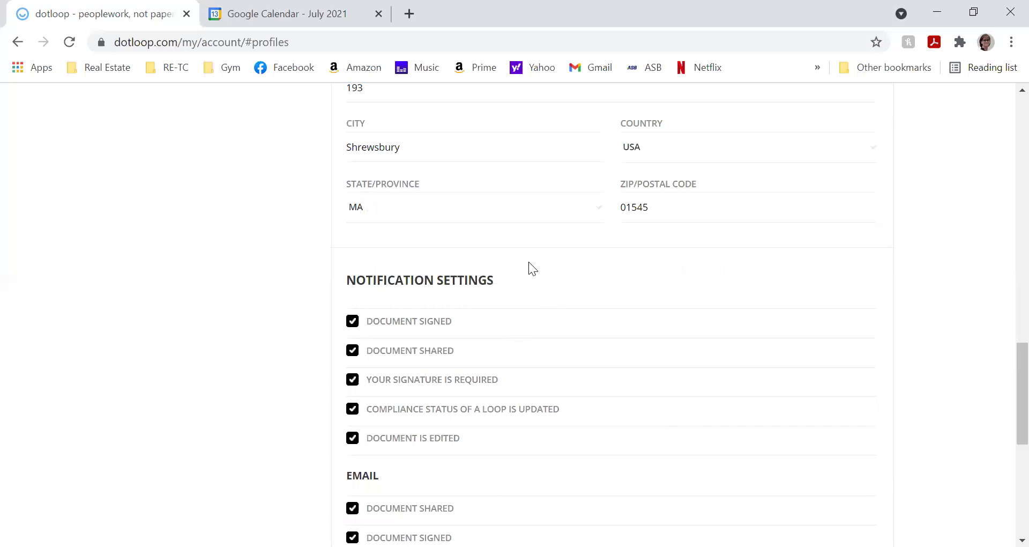
scroll(509, 294, down, 7)
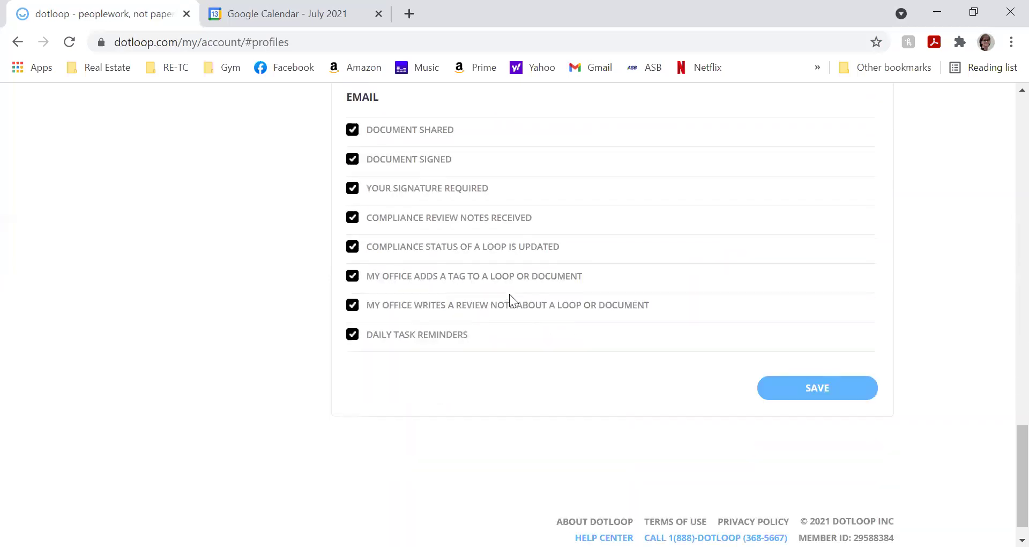
scroll(510, 304, up, 2)
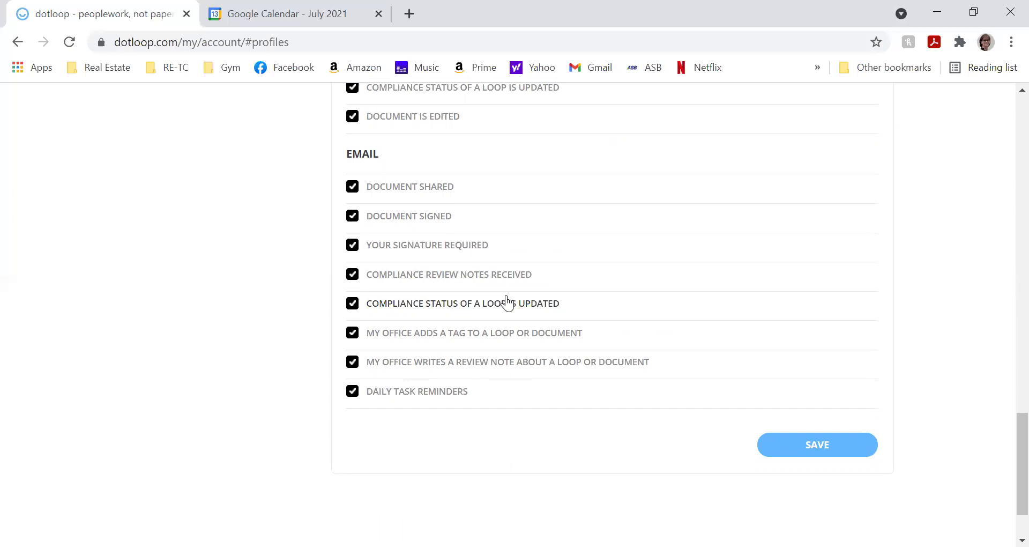
scroll(584, 359, up, 20)
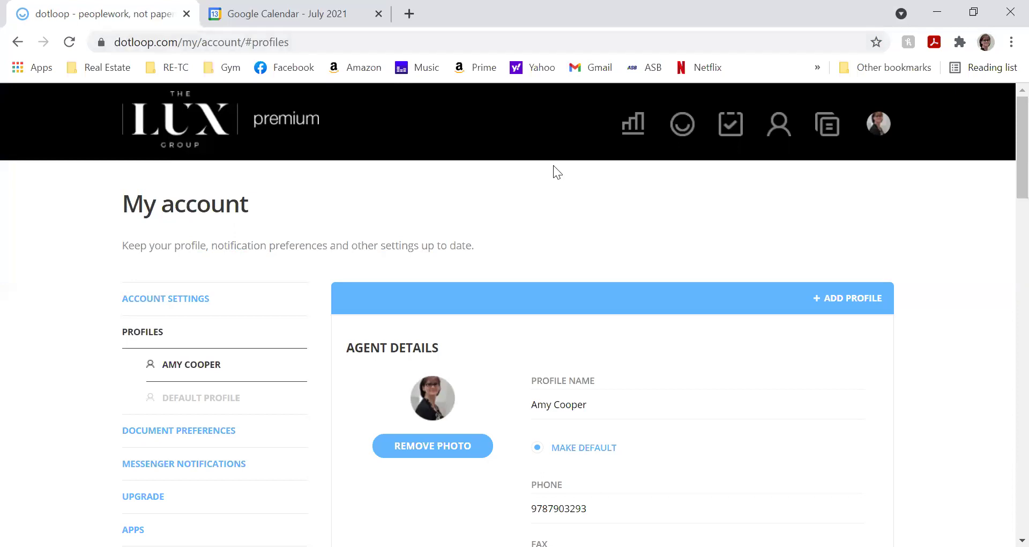
click(209, 139)
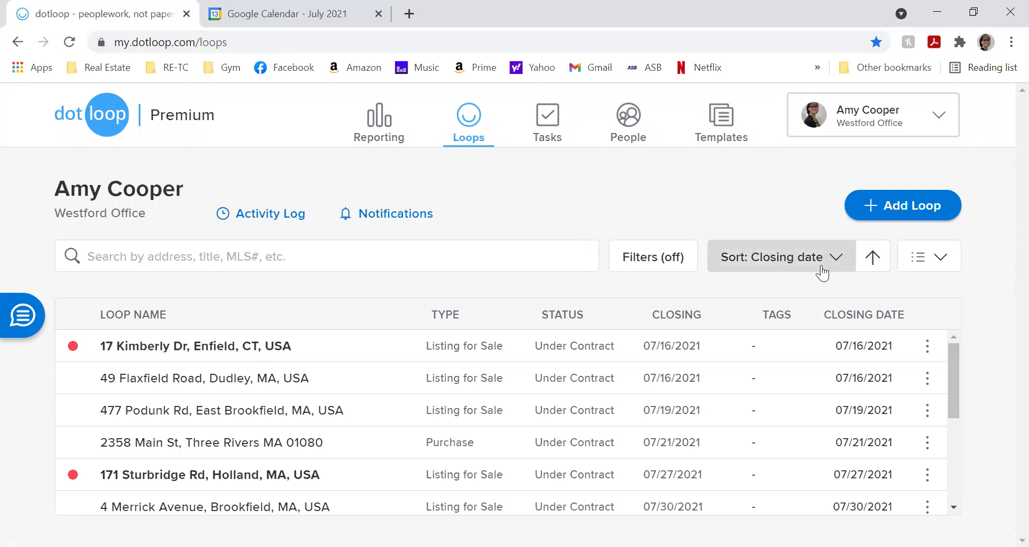
- Switch the loops list to Grid View and browse the loop cards
click(942, 268)
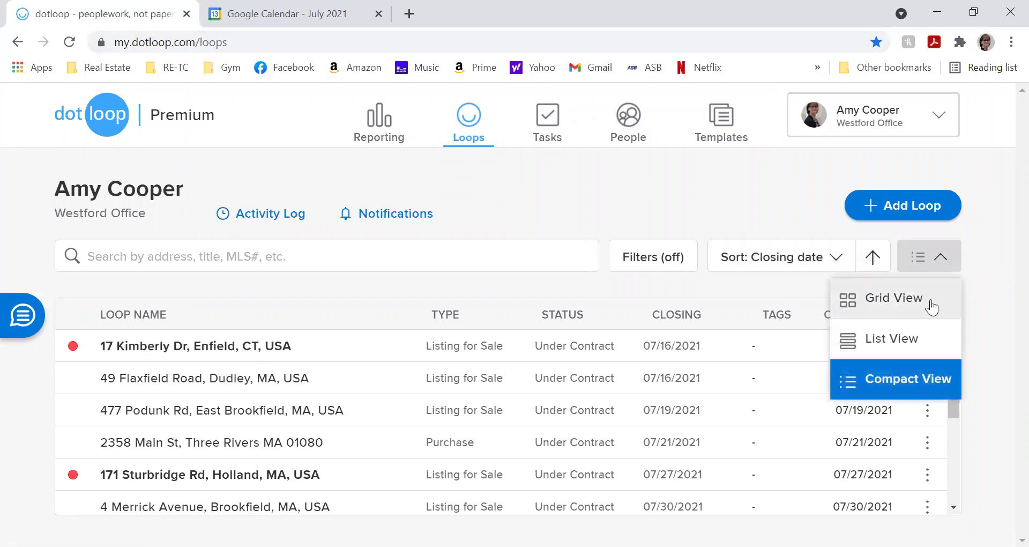
click(925, 311)
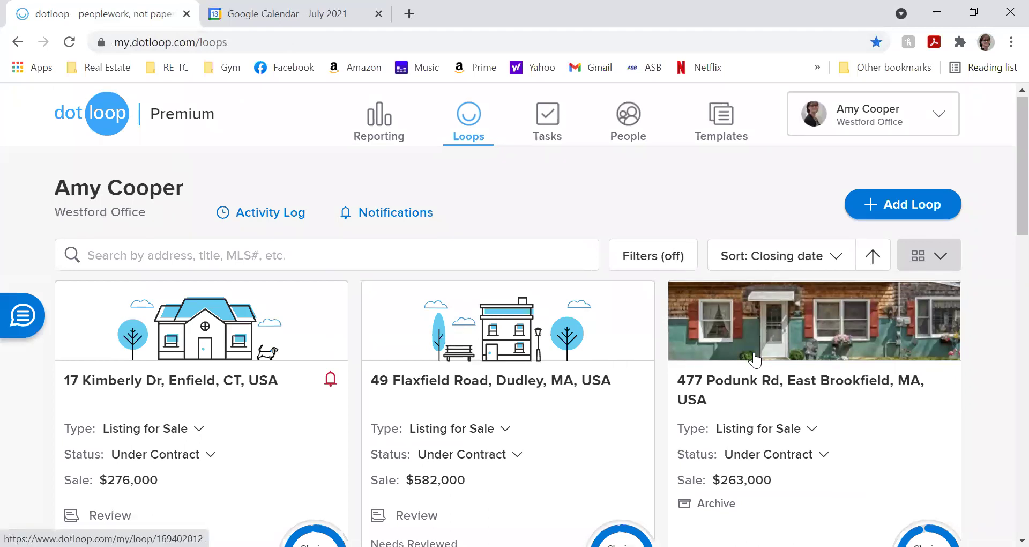
scroll(755, 358, down, 15)
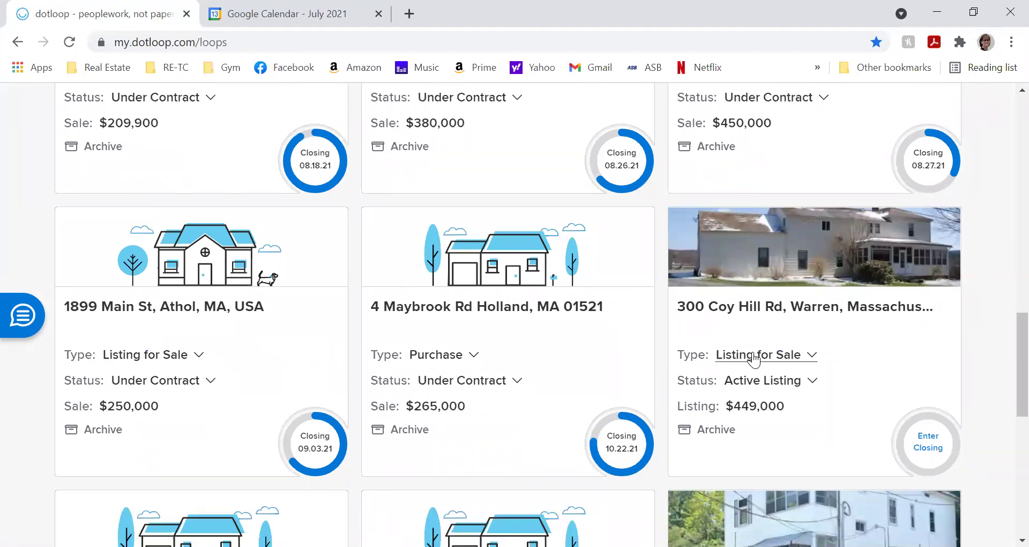
scroll(755, 358, up, 3)
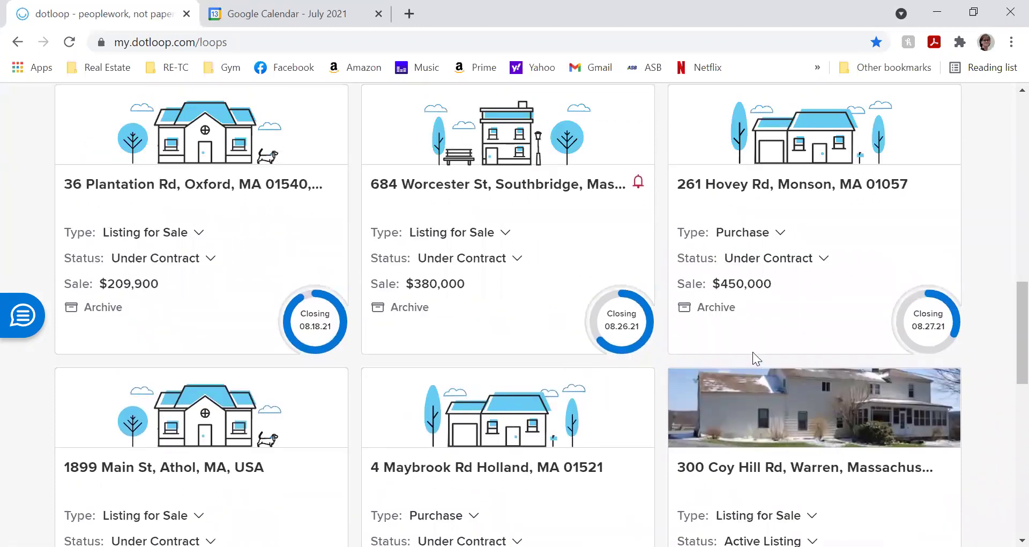
scroll(752, 352, up, 1)
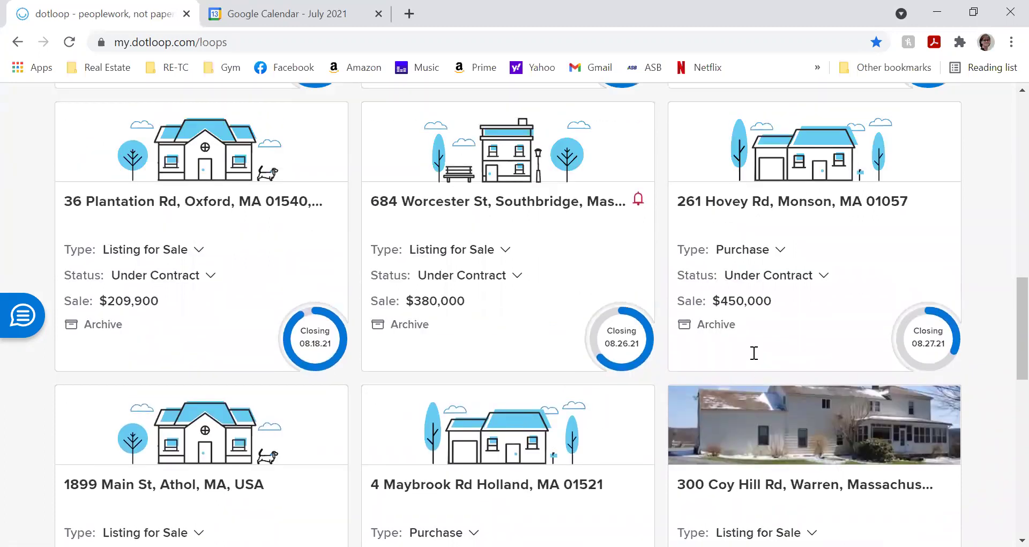
scroll(756, 351, up, 9)
scroll(761, 351, up, 5)
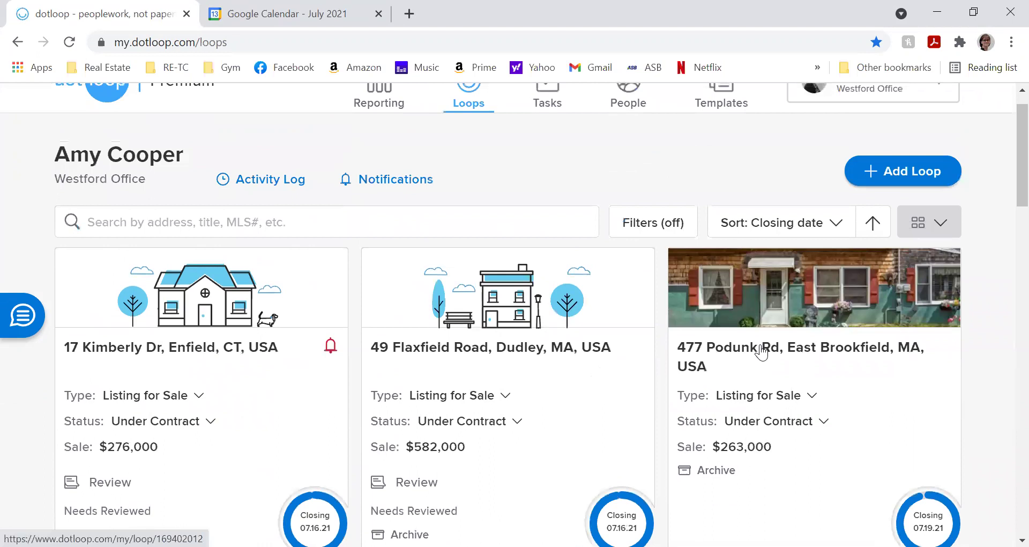
- Switch the loops to List View, then settle on Compact View
click(901, 267)
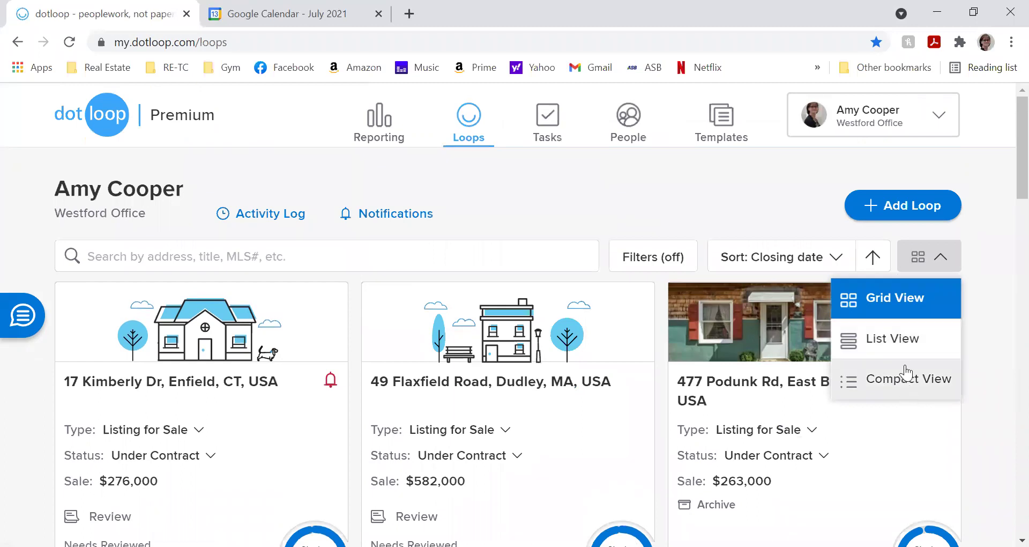
click(901, 333)
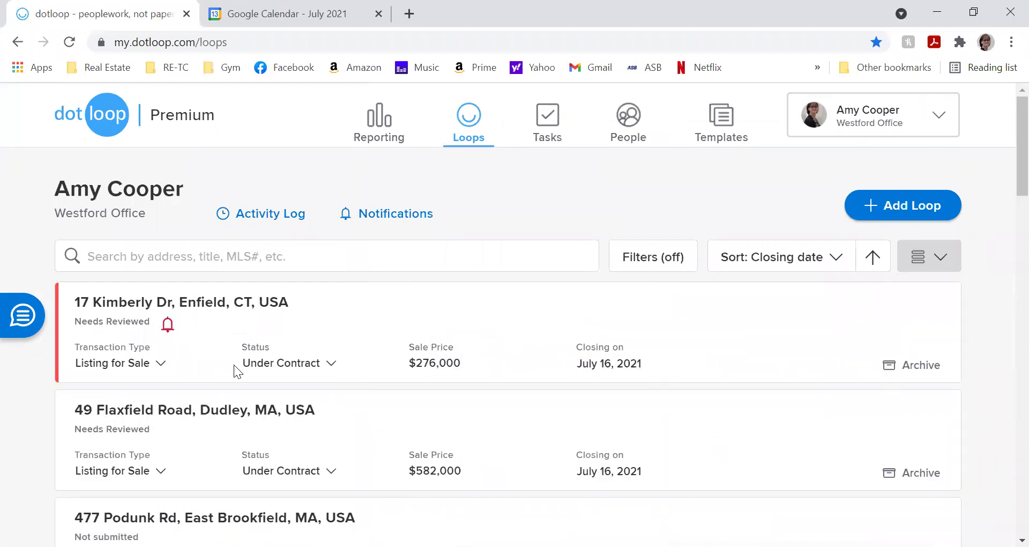
scroll(316, 381, down, 1)
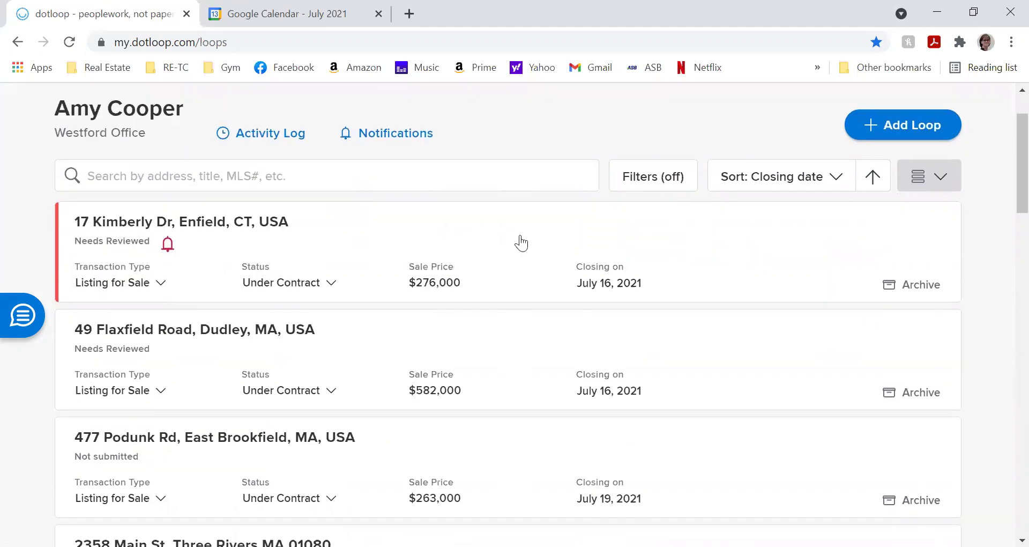
click(918, 177)
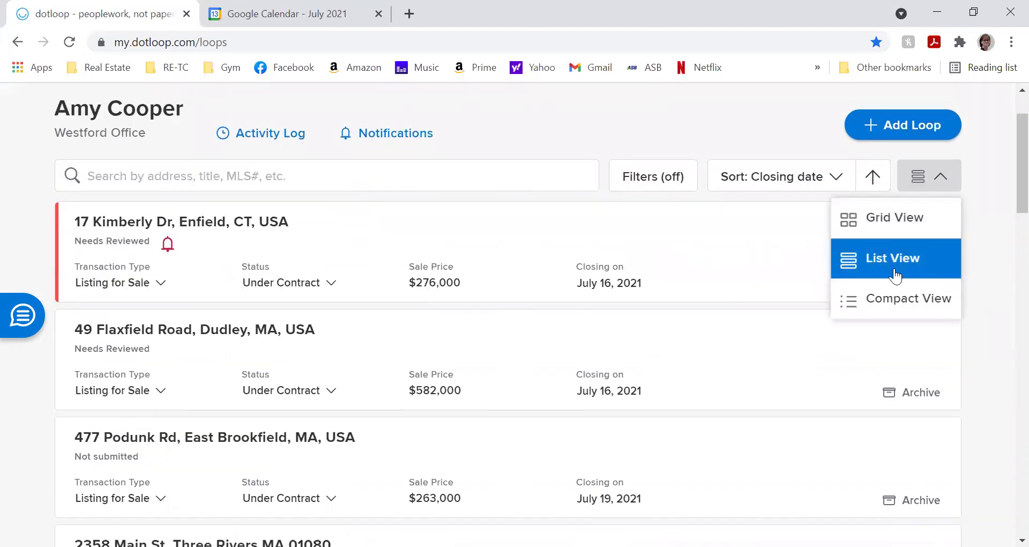
click(893, 299)
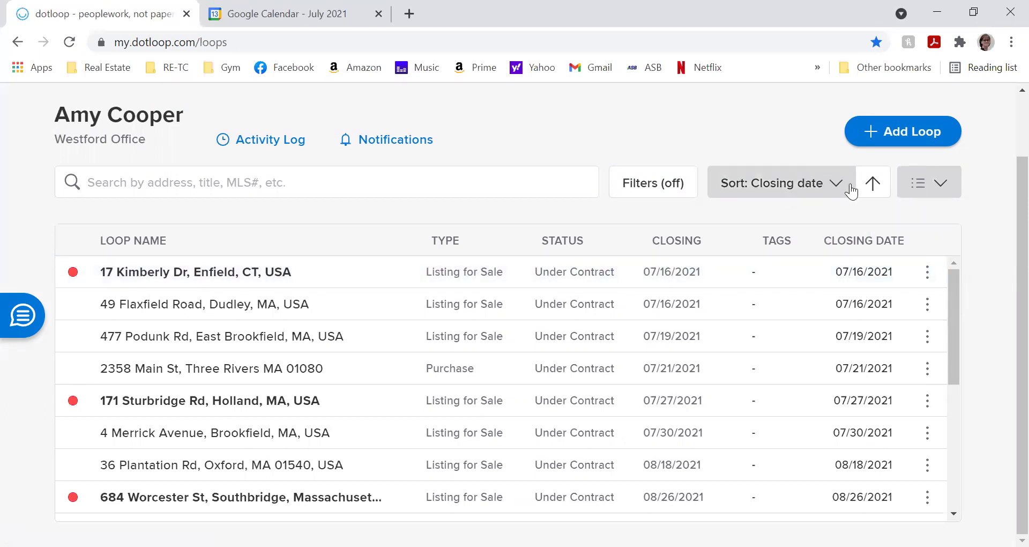
click(838, 197)
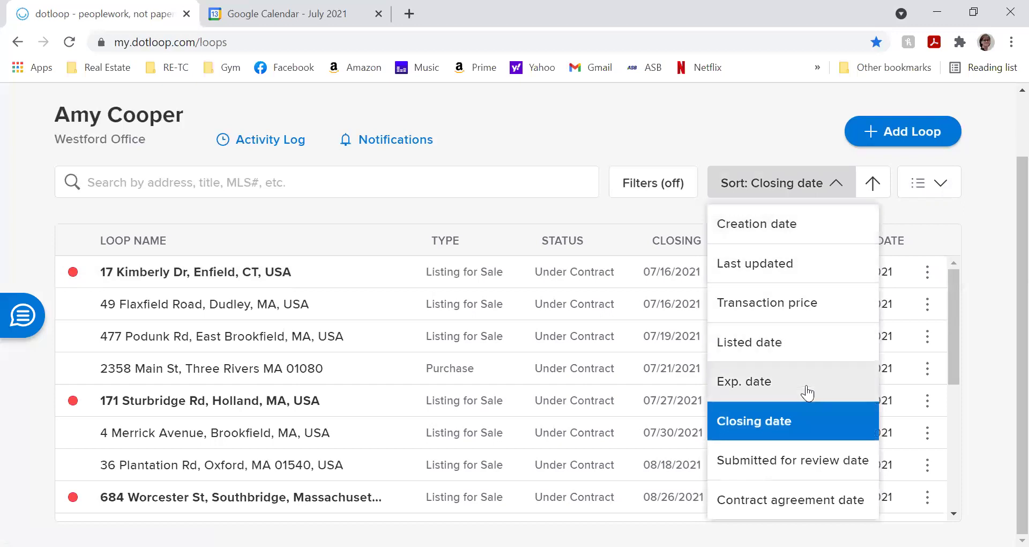
click(816, 426)
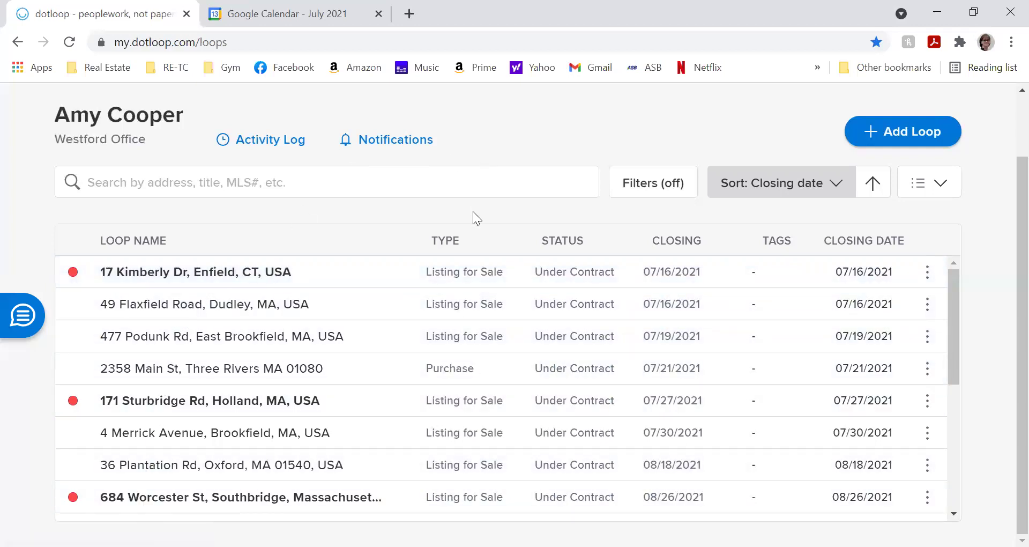
scroll(671, 211, up, 2)
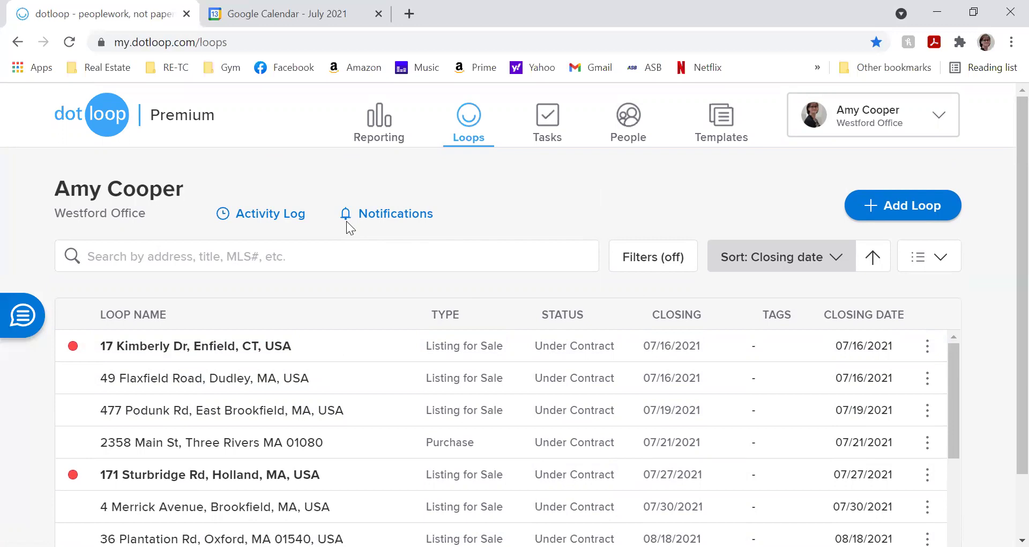
click(384, 213)
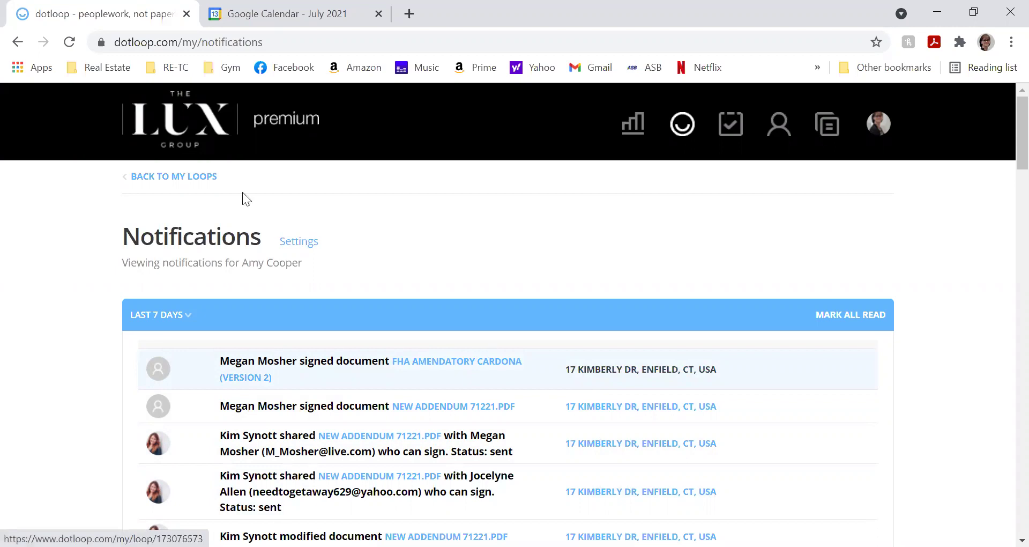
click(188, 175)
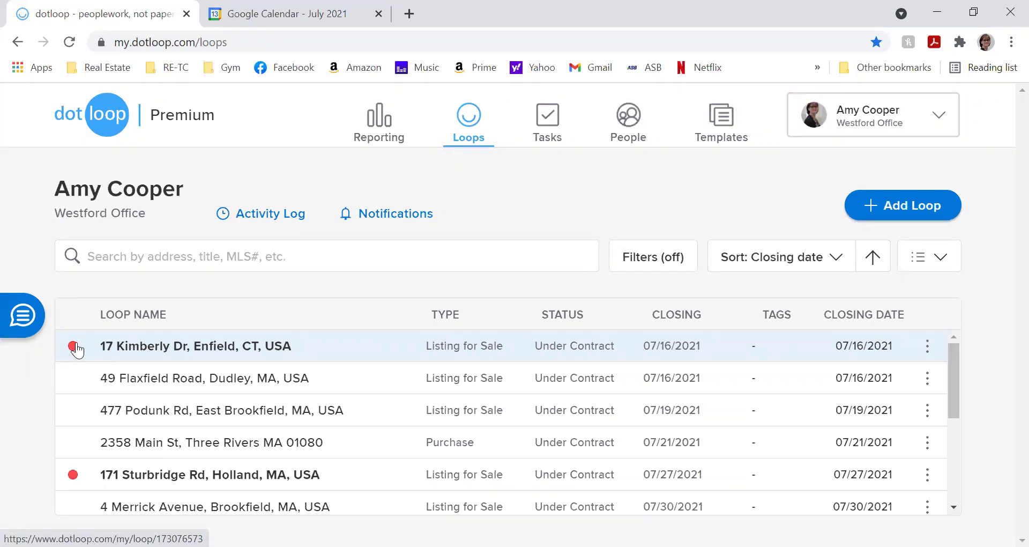
click(77, 349)
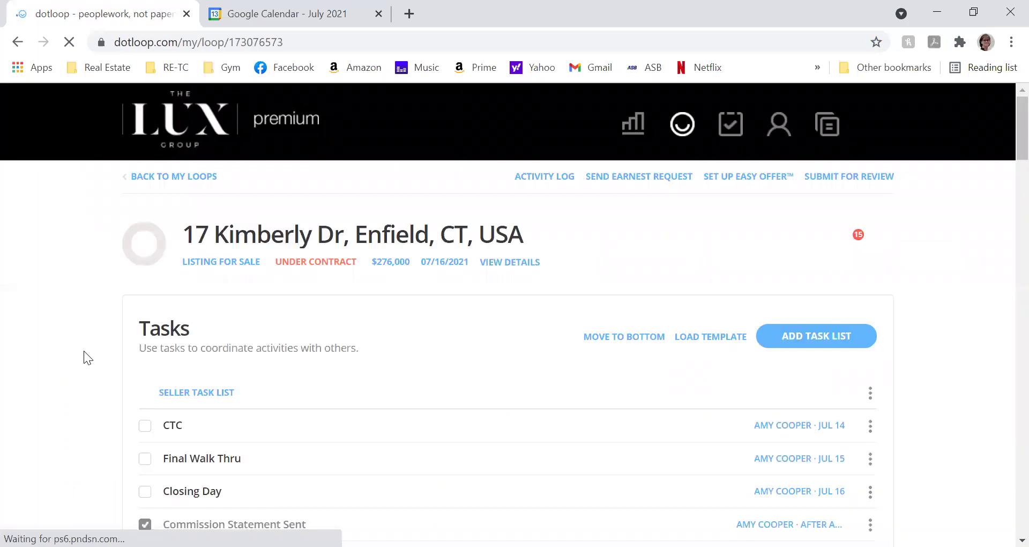
scroll(83, 351, down, 4)
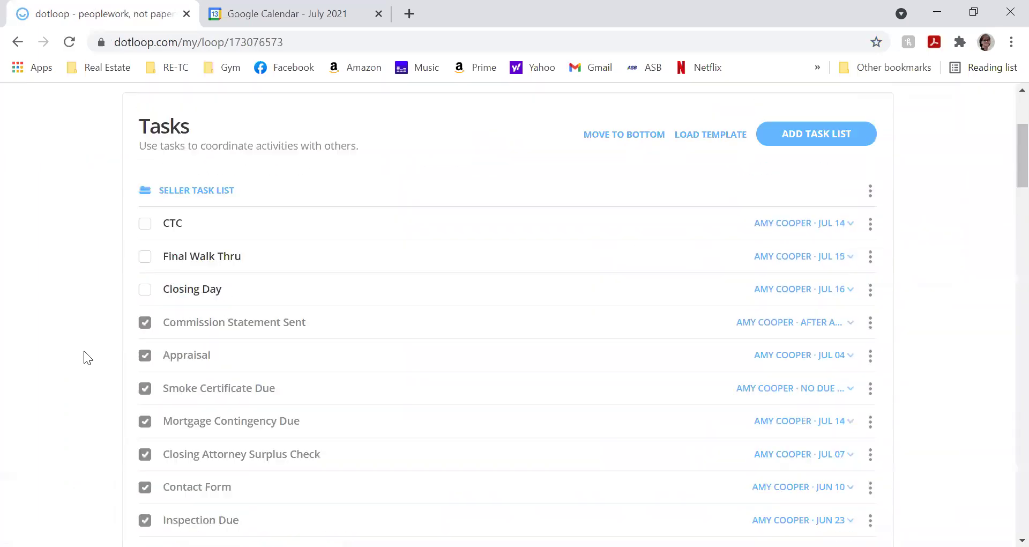
scroll(84, 350, up, 4)
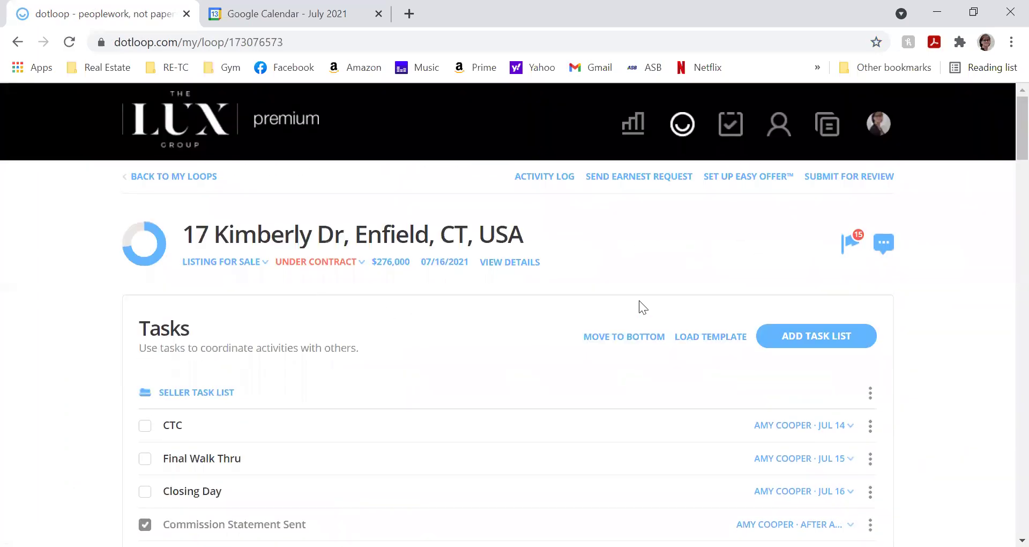
click(849, 248)
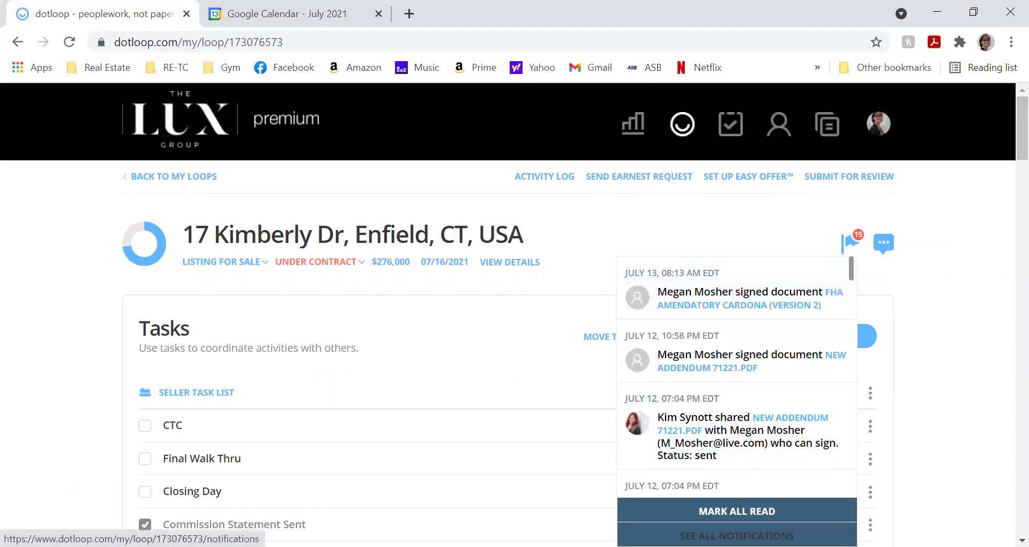
click(745, 512)
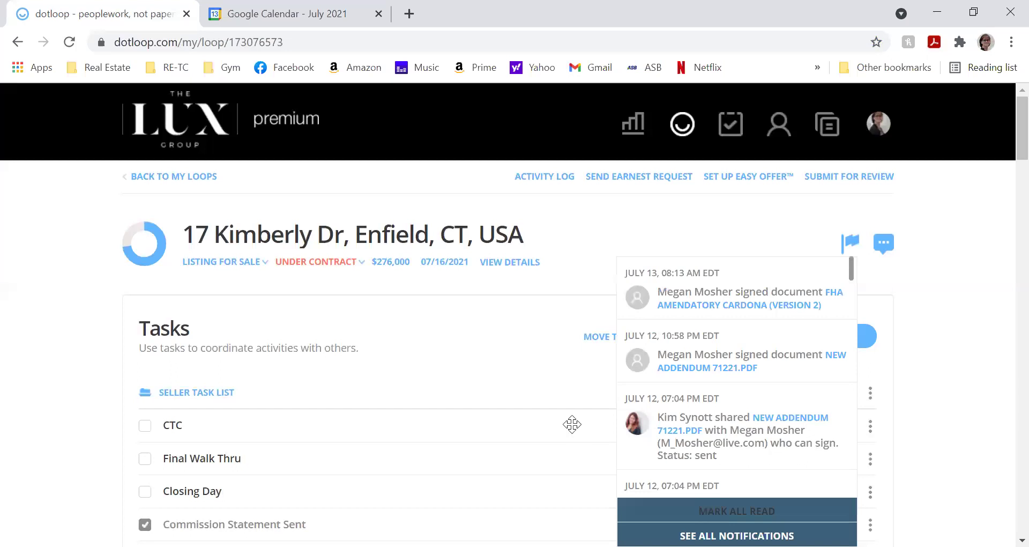
- Open the loop's settings page, then go back to the loop's Tasks page
click(544, 177)
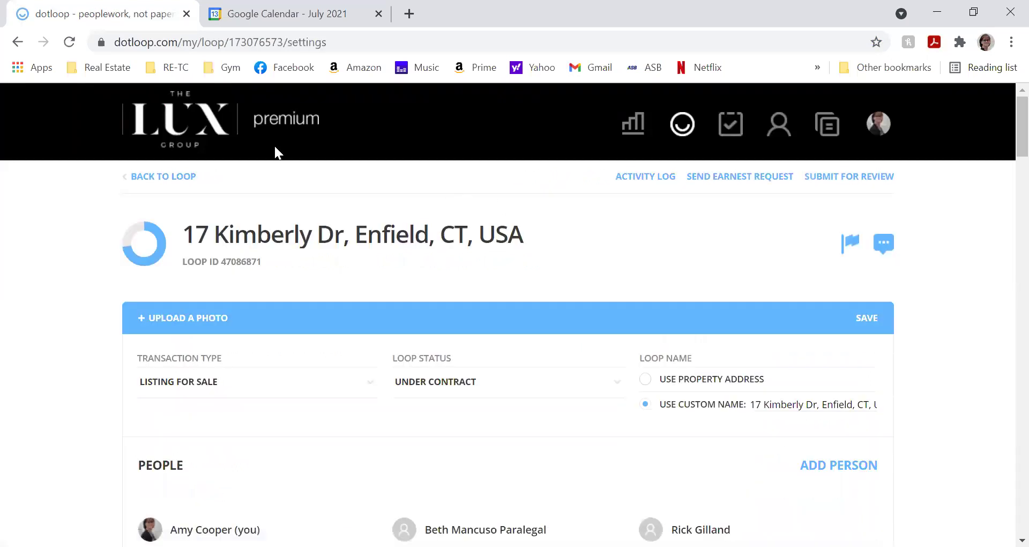
click(152, 180)
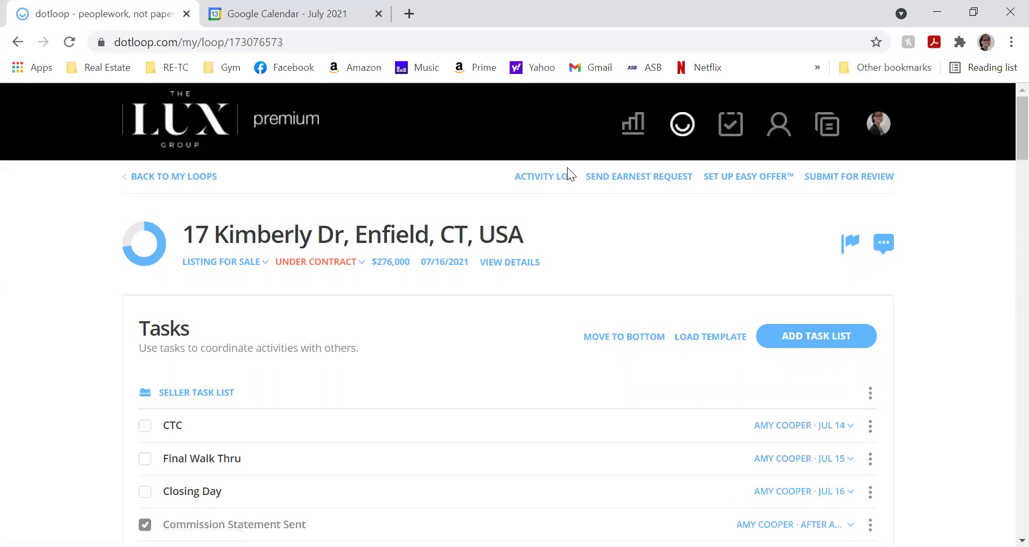
click(559, 181)
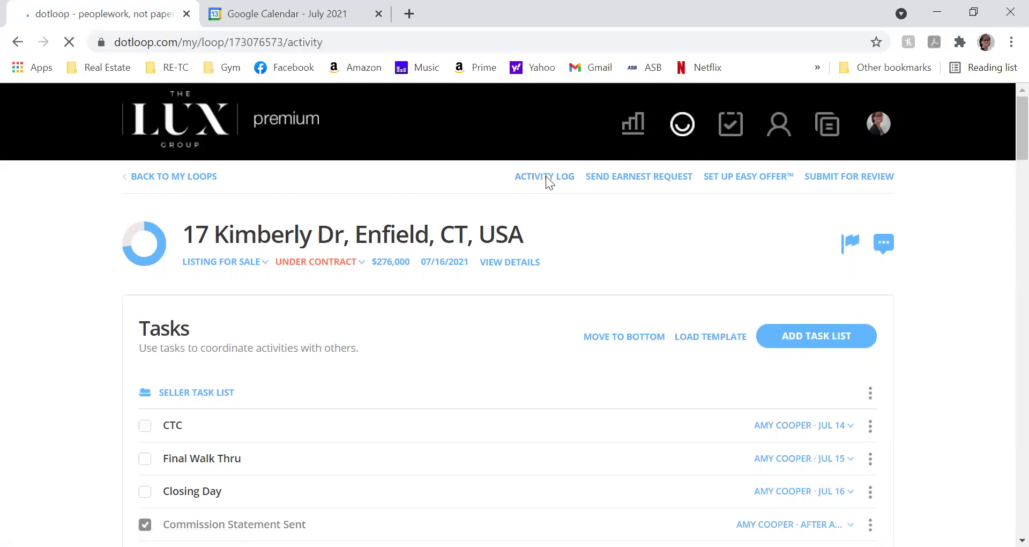
scroll(544, 289, down, 5)
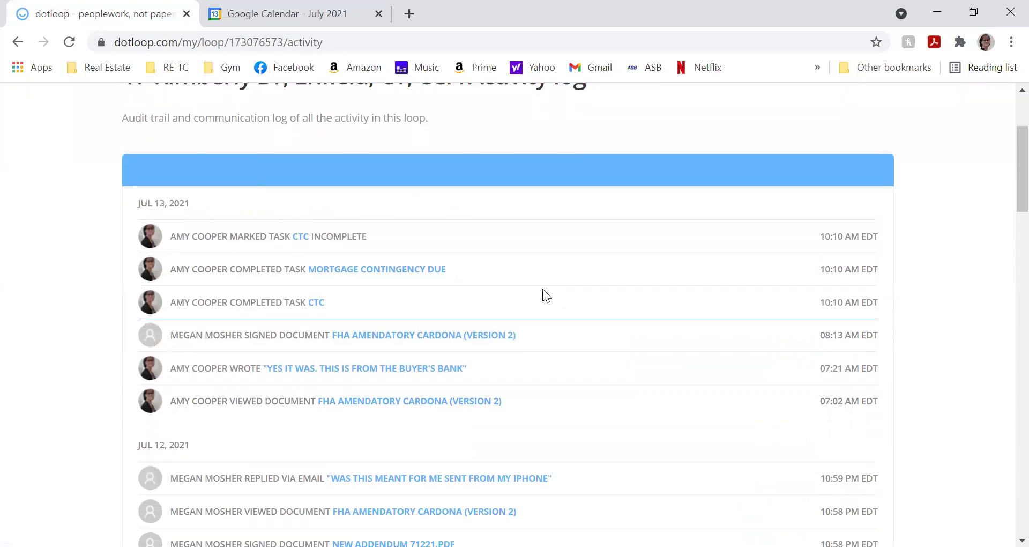
scroll(543, 288, up, 1)
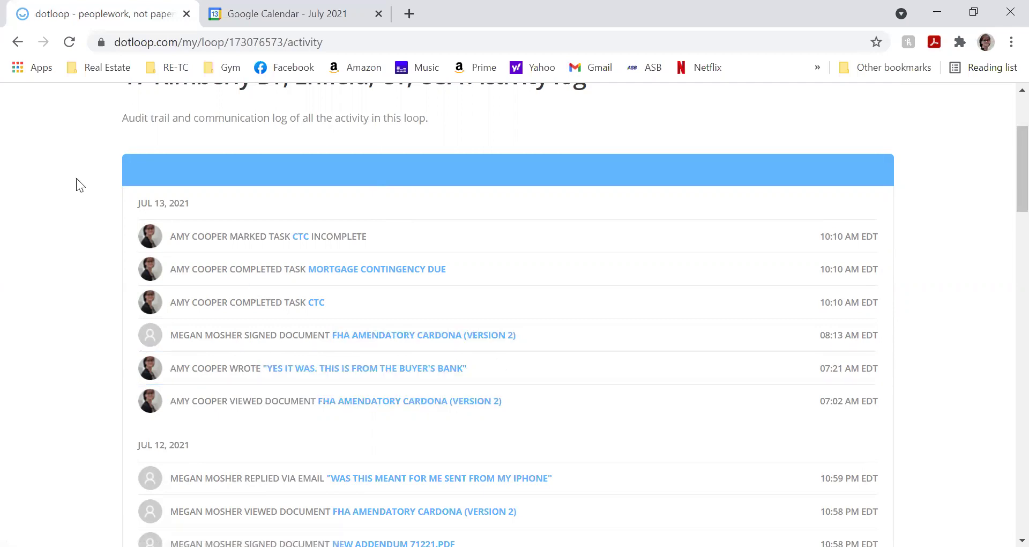
scroll(133, 210, up, 2)
scroll(133, 210, up, 2)
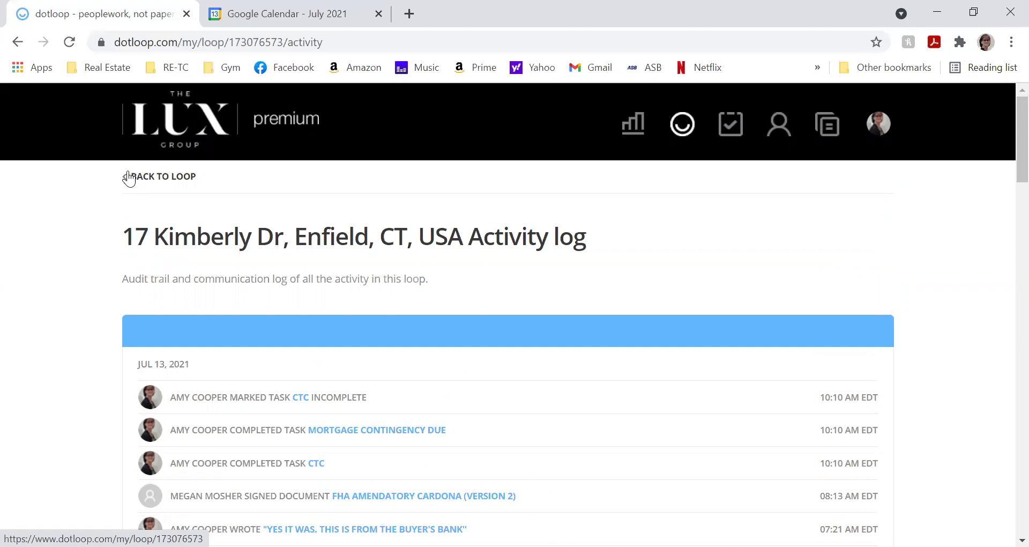
- Return to the loop and open its compliance review notes, viewing an existing conversation
click(152, 177)
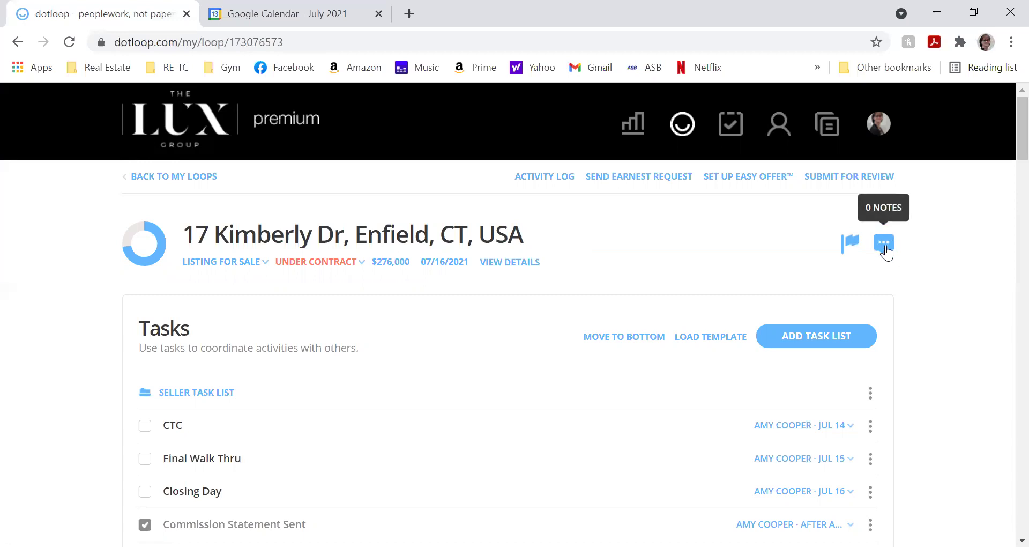
click(882, 251)
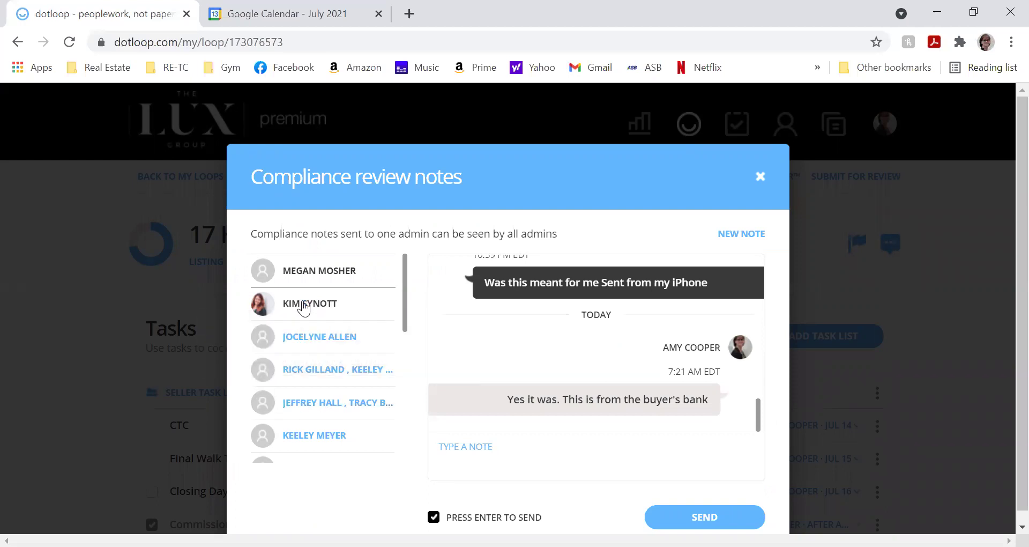
click(303, 308)
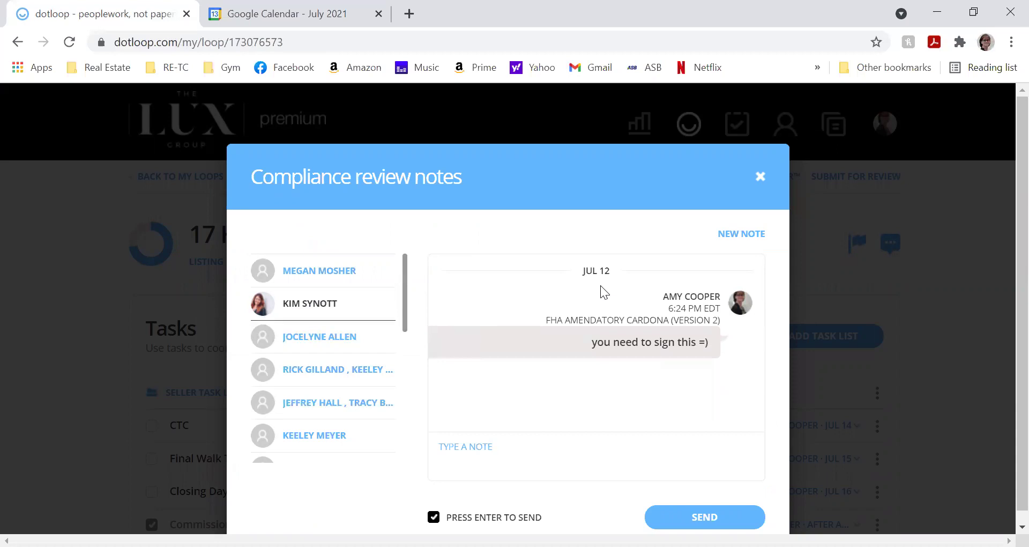
- Send a new note 'Testing software- please disregard' to a chosen recipient, then close the notes
click(745, 236)
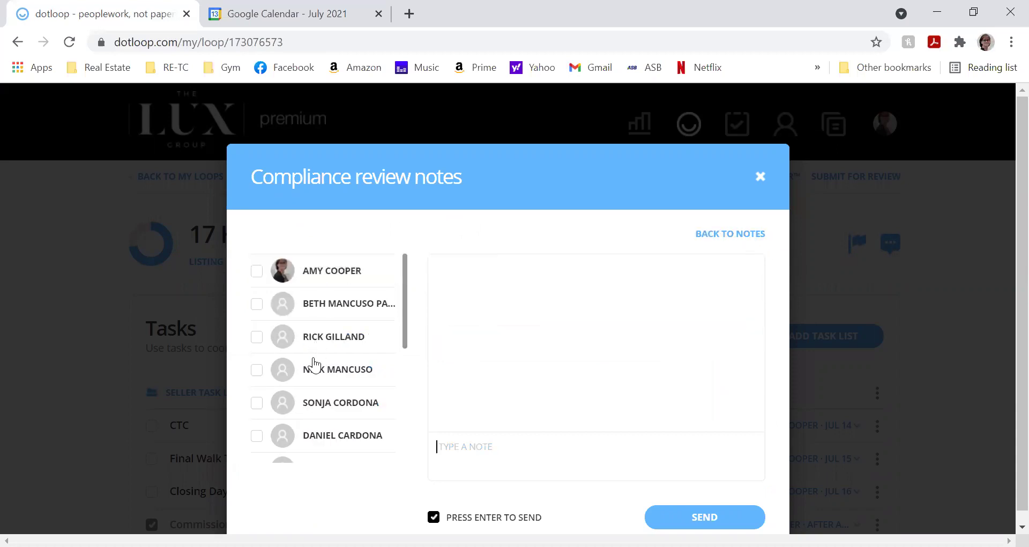
scroll(363, 266, down, 5)
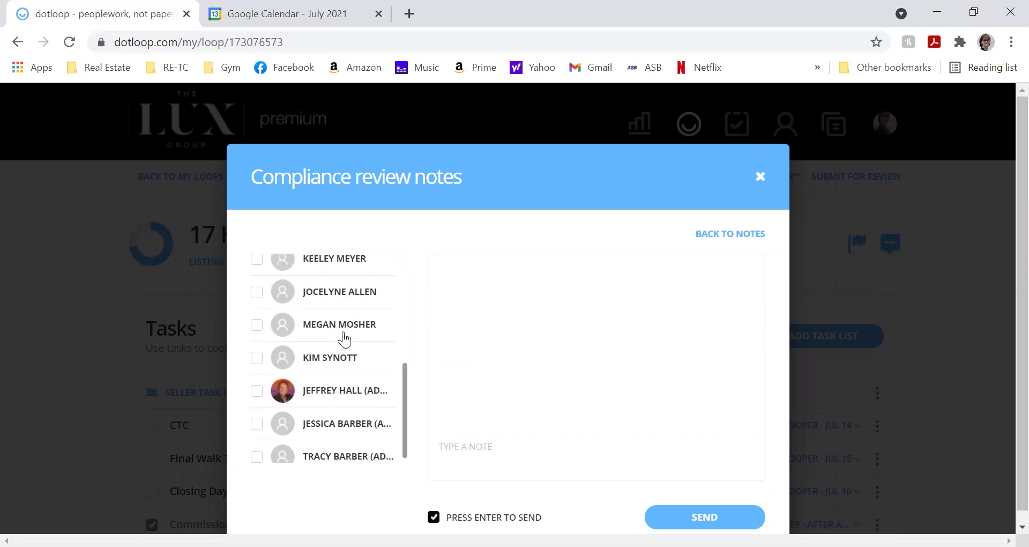
scroll(267, 340, up, 5)
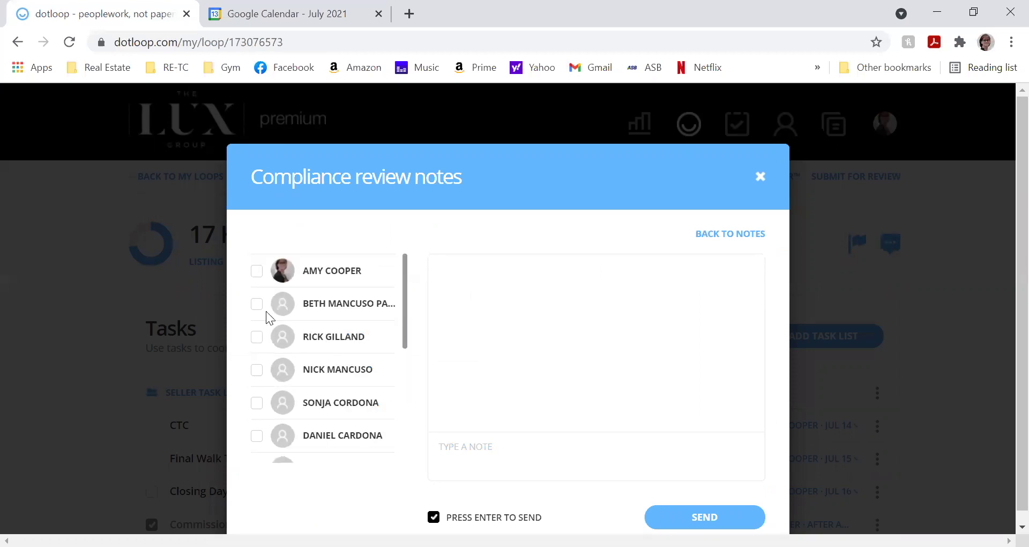
scroll(267, 345, down, 5)
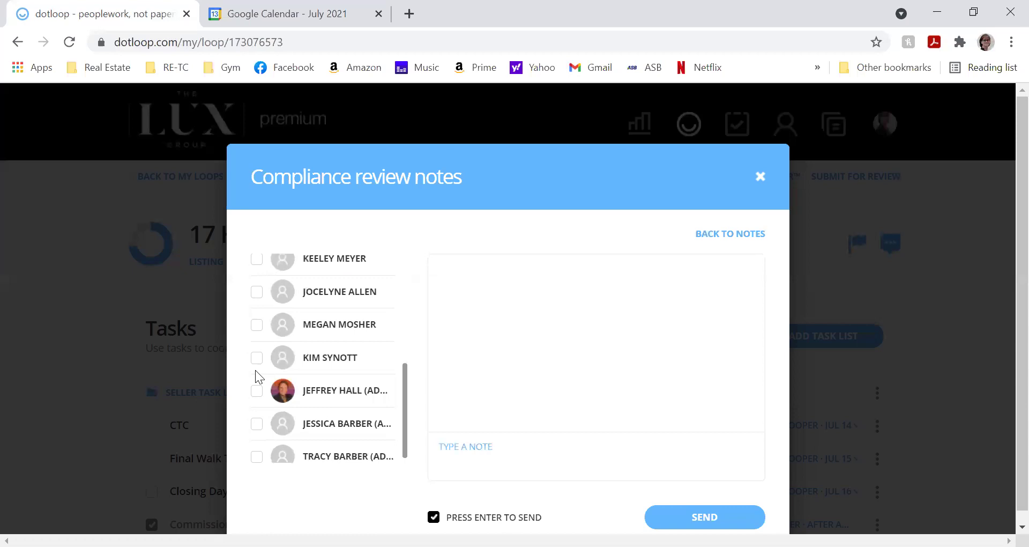
click(256, 359)
scroll(367, 391, up, 5)
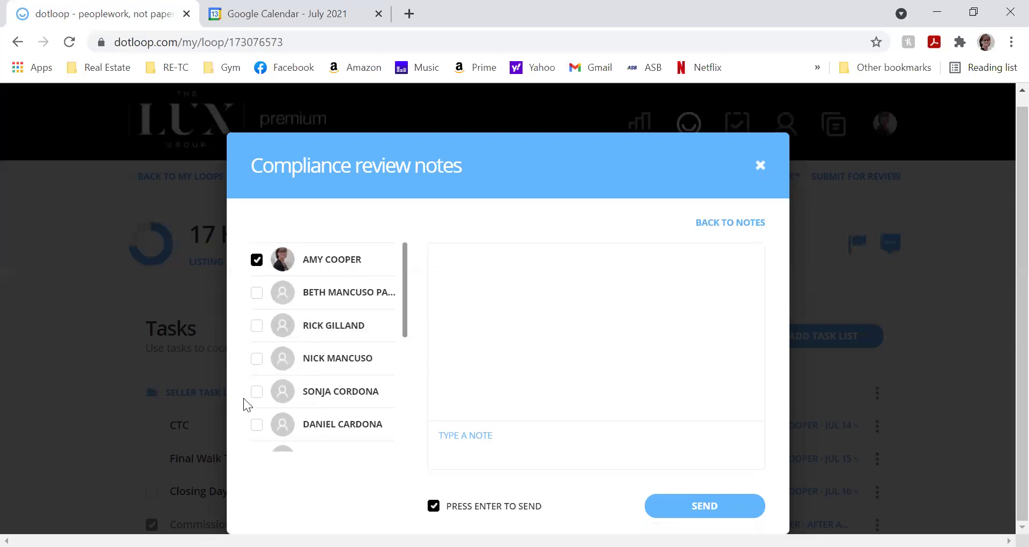
click(525, 457)
text(Testing software- please d)
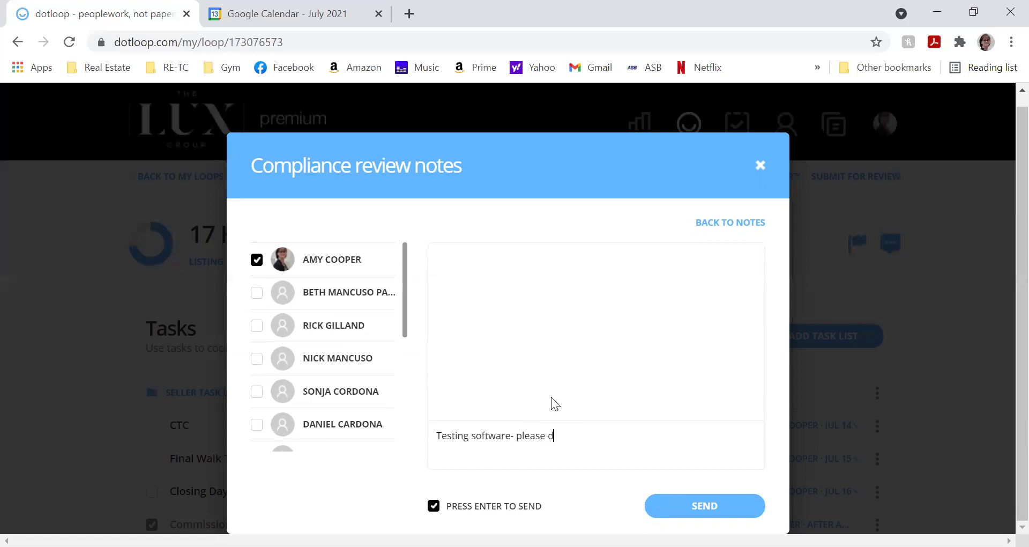
text(isregard)
click(677, 514)
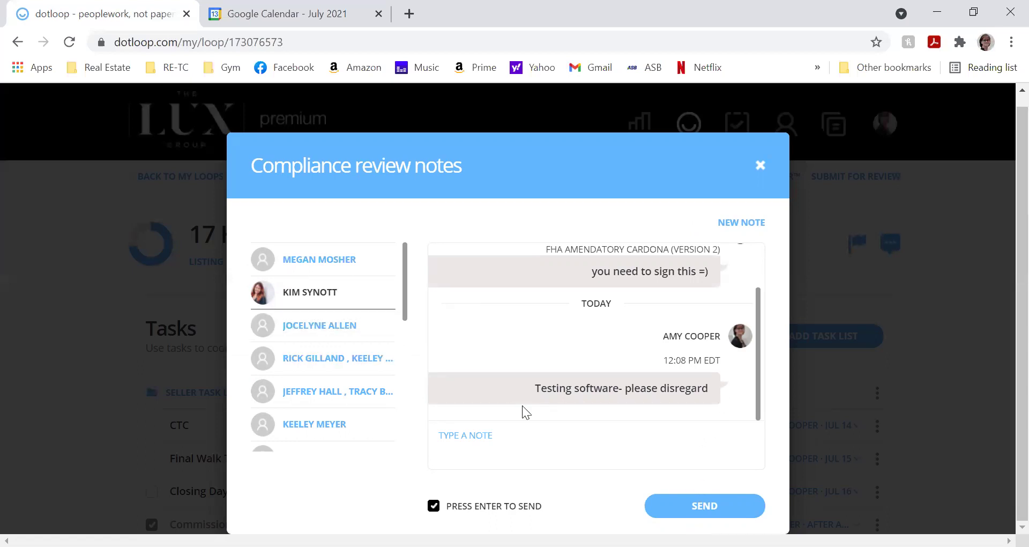
click(760, 165)
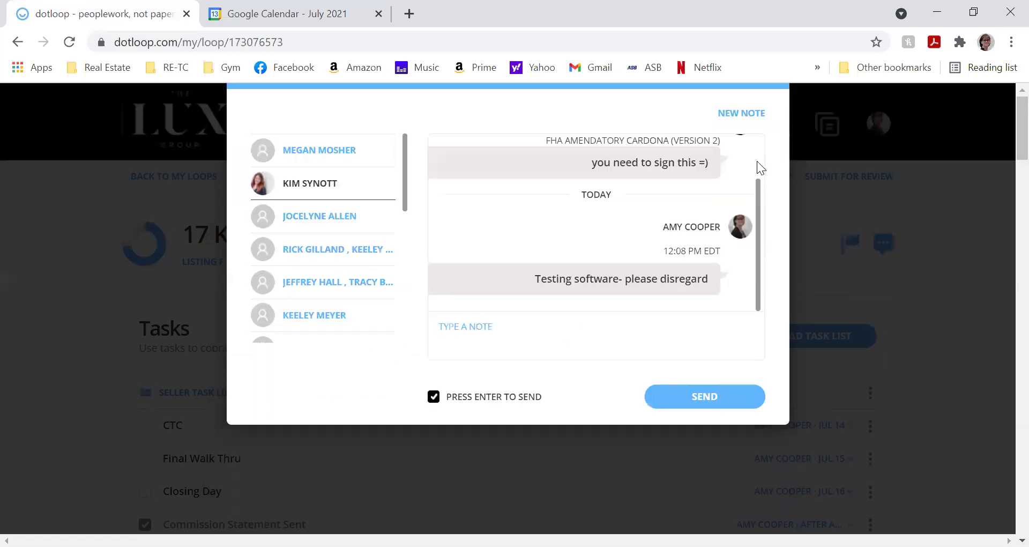
- Visit the activity log, return to the loop, and reopen the compliance notes showing the test note
click(556, 181)
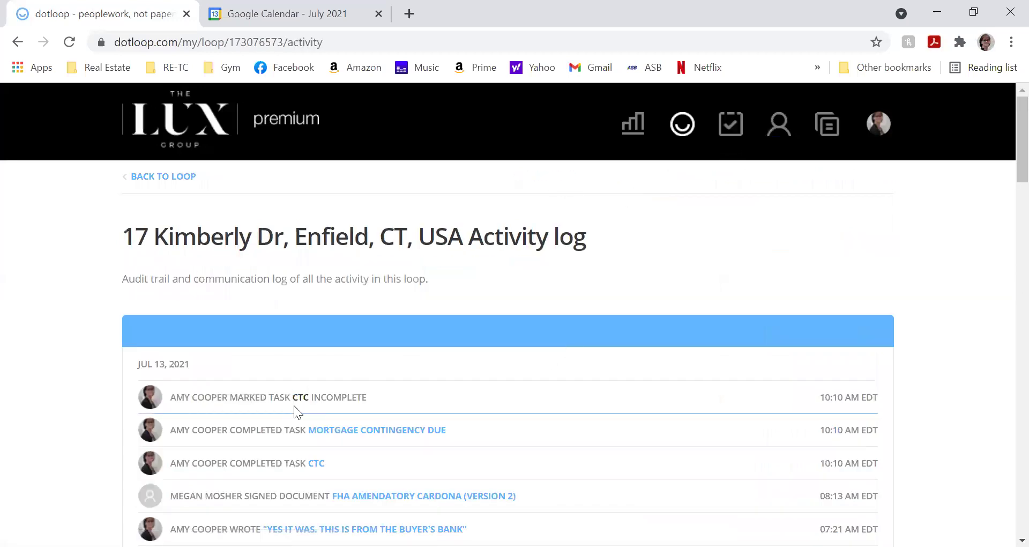
click(182, 175)
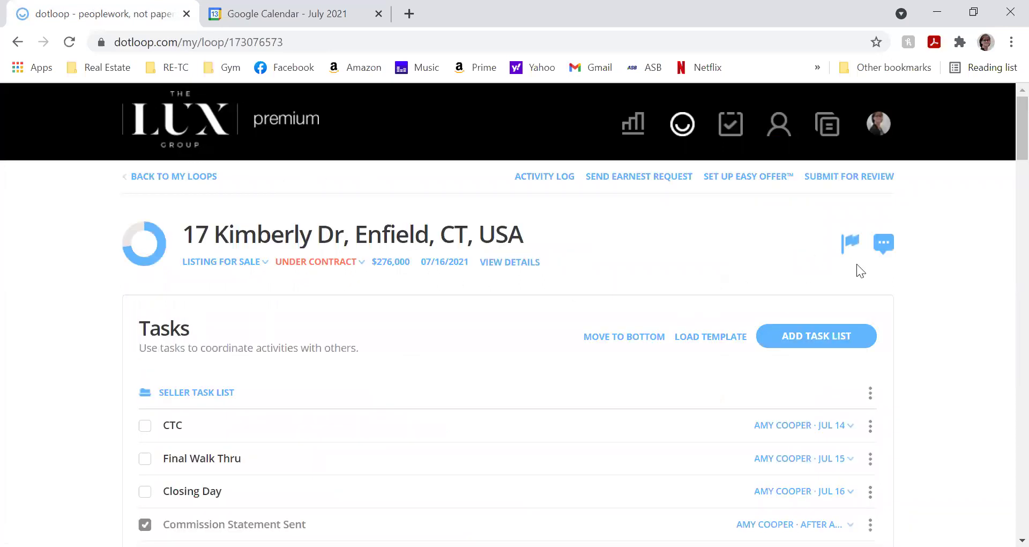
click(879, 250)
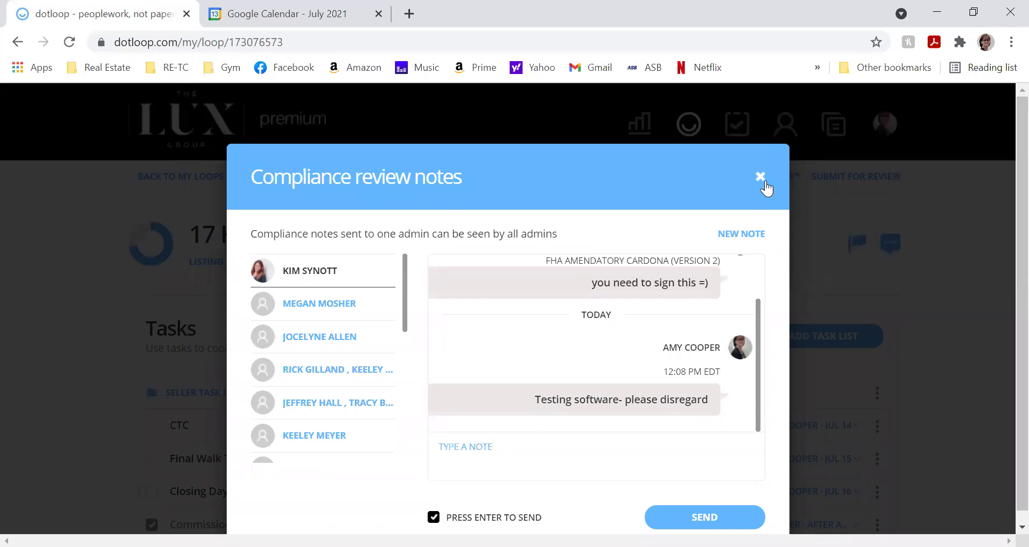
click(766, 181)
scroll(729, 324, down, 2)
middle_click(727, 329)
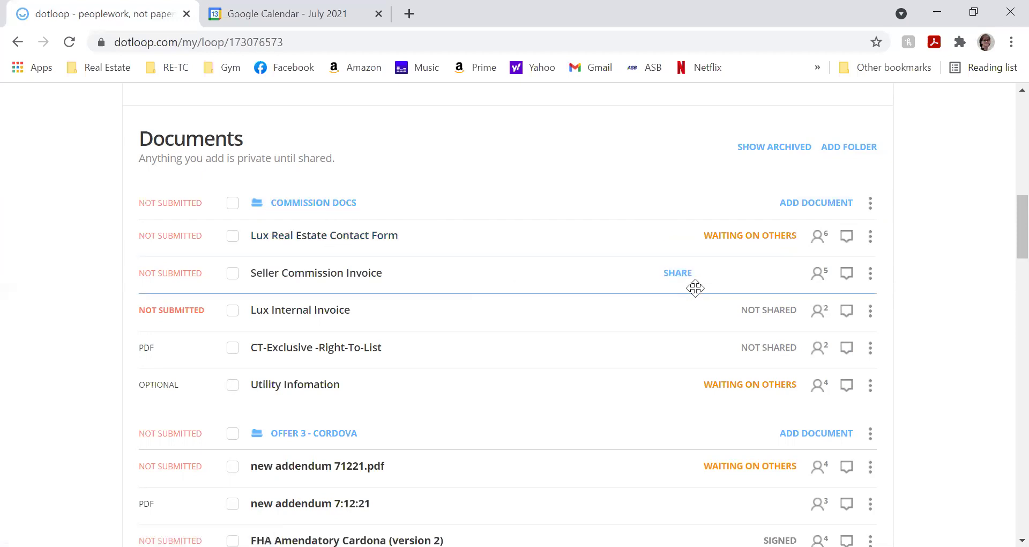
- Check the Lux Real Estate Contact Form's notes, then open Add person from the People list
click(841, 232)
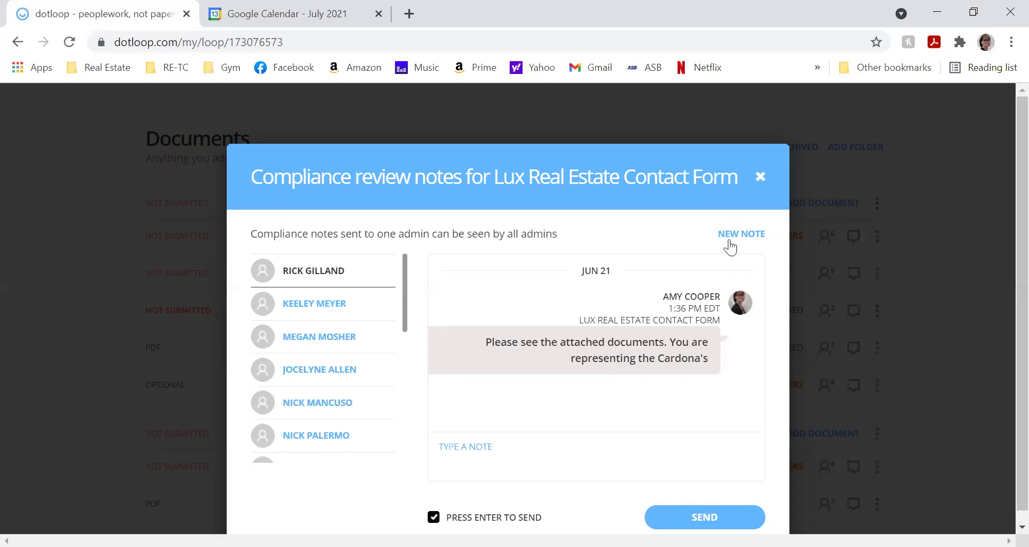
click(761, 177)
middle_click(781, 184)
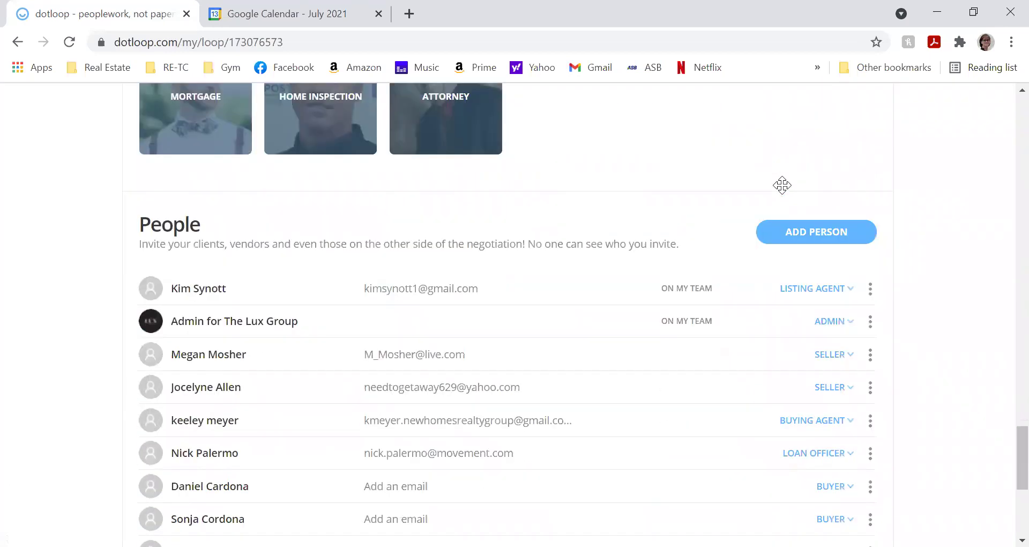
middle_click(638, 243)
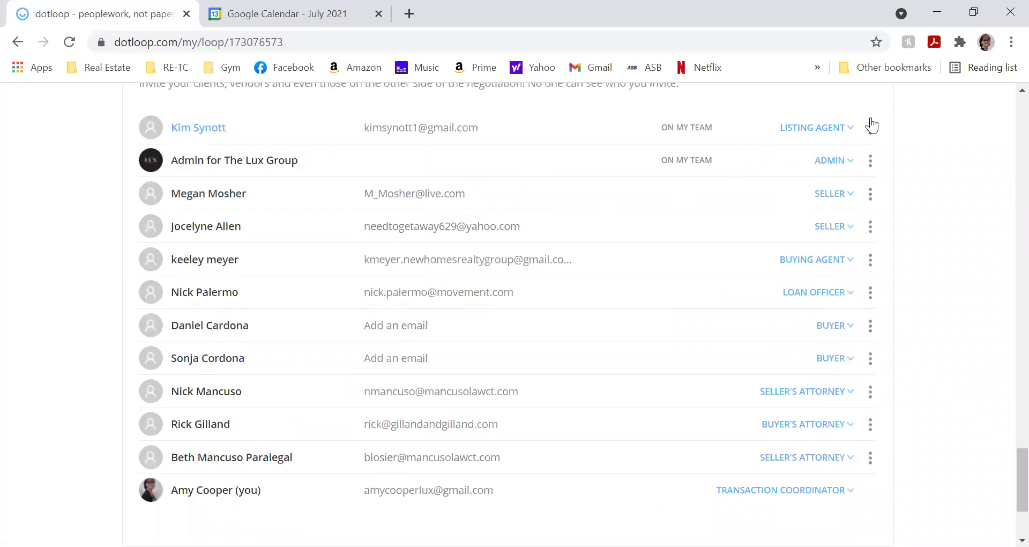
scroll(852, 136, up, 1)
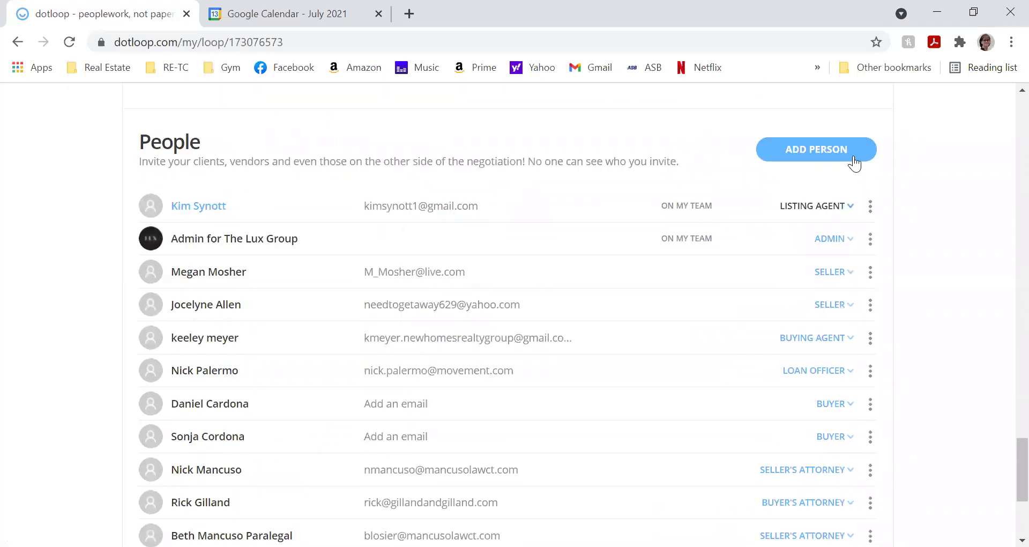
scroll(815, 329, down, 1)
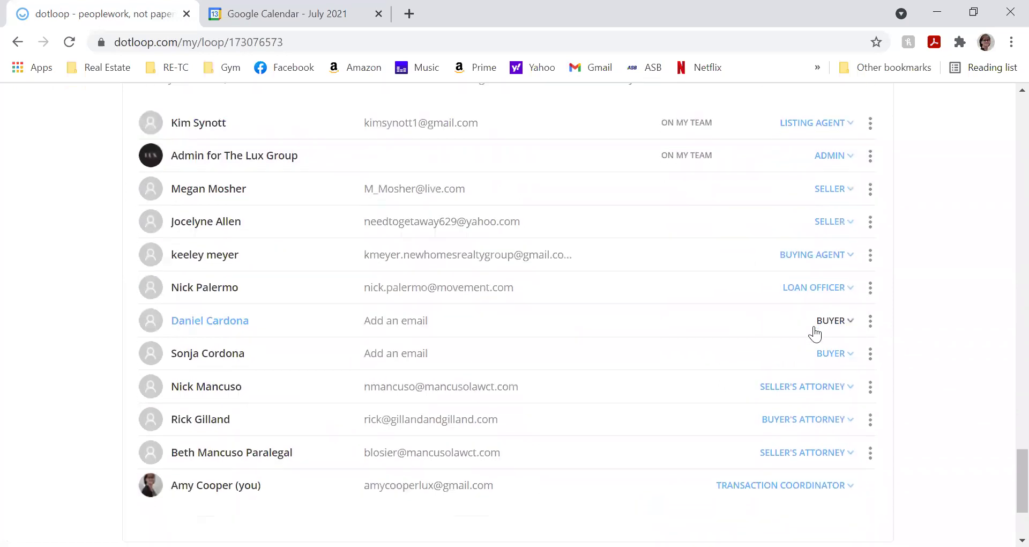
scroll(815, 334, down, 1)
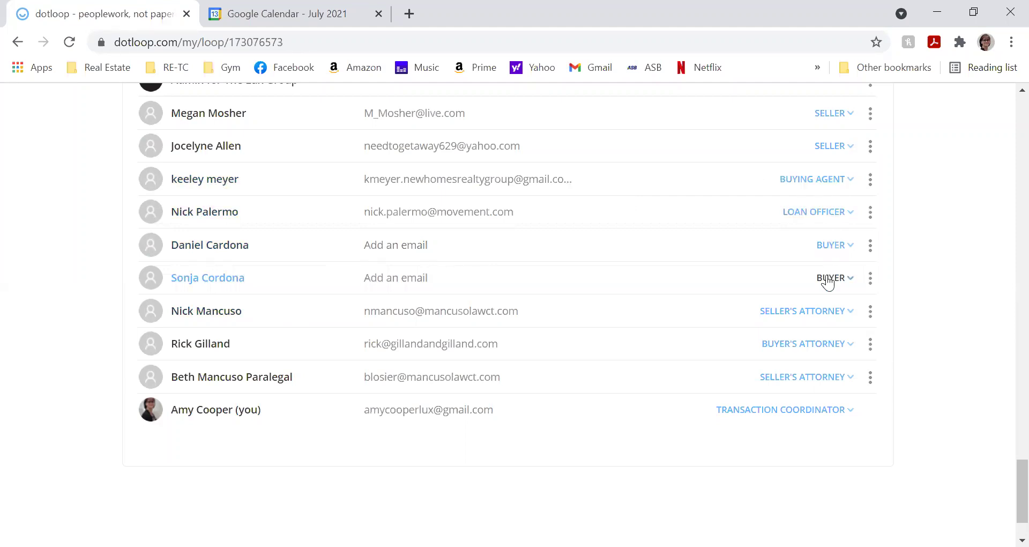
scroll(828, 225, up, 5)
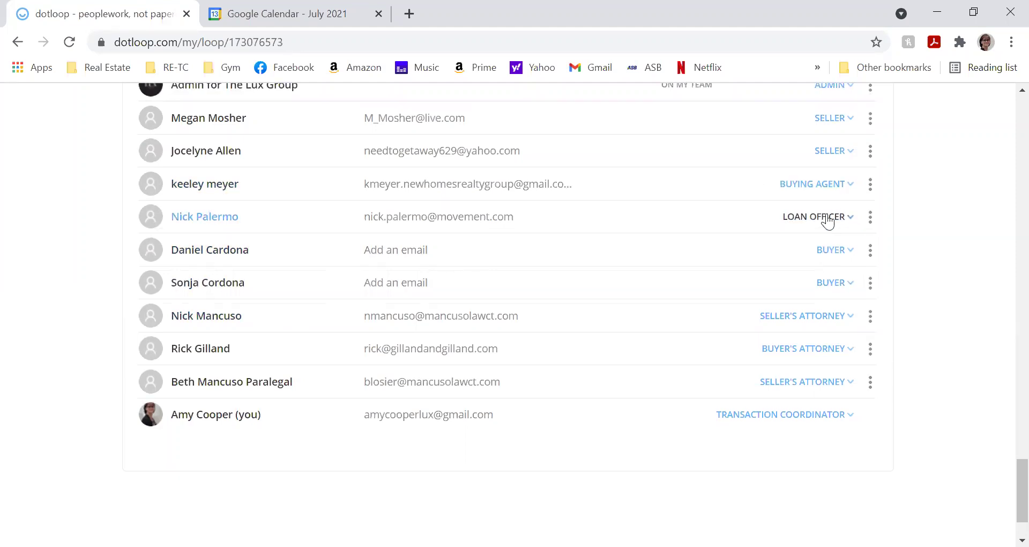
click(835, 242)
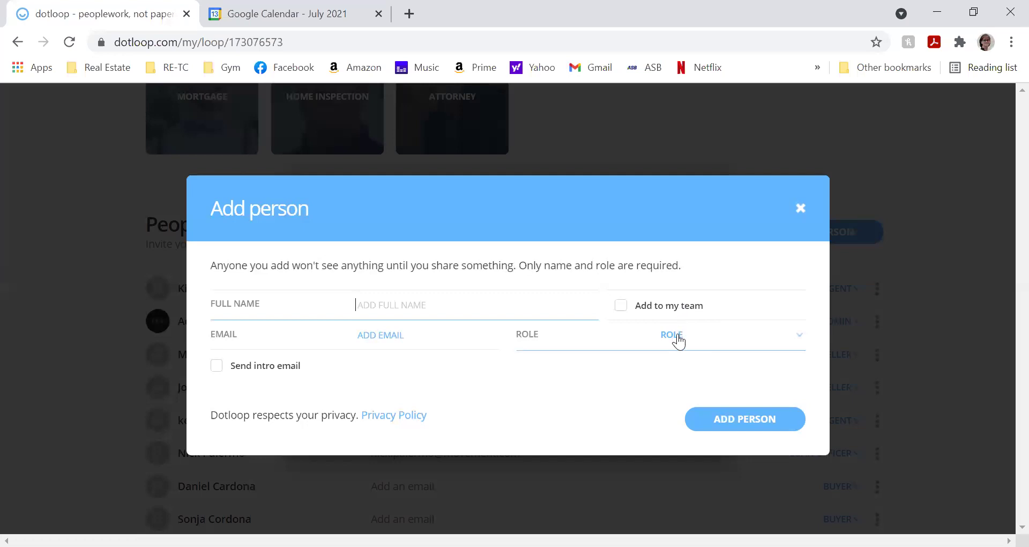
- Browse the Add person Role options without choosing one, then select the Full Name field
click(676, 339)
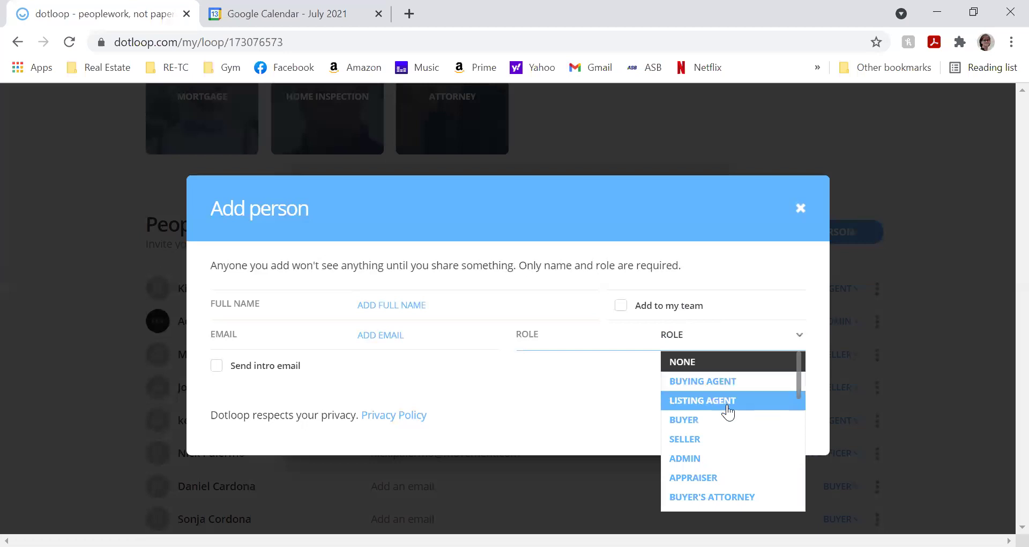
scroll(731, 415, down, 2)
scroll(730, 415, down, 2)
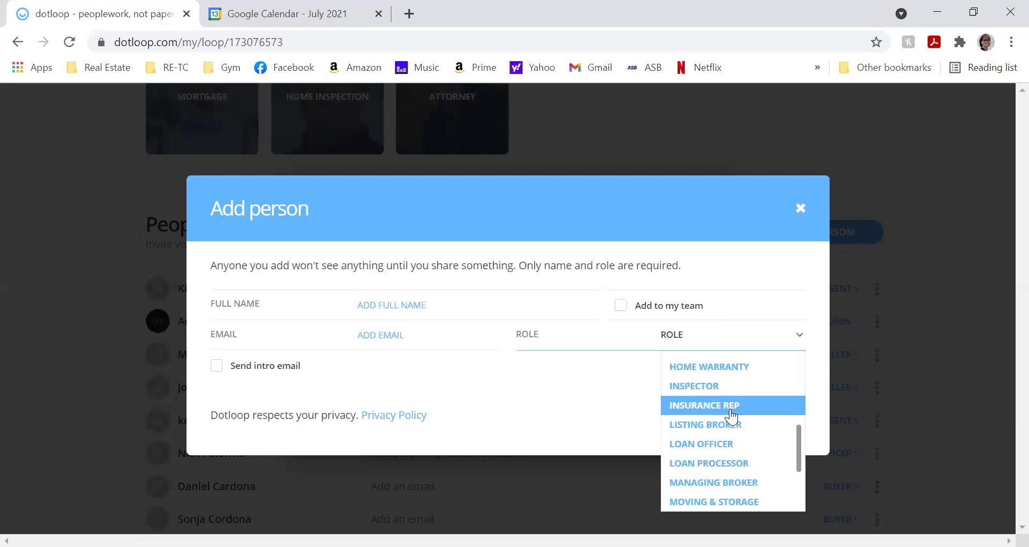
scroll(731, 415, down, 3)
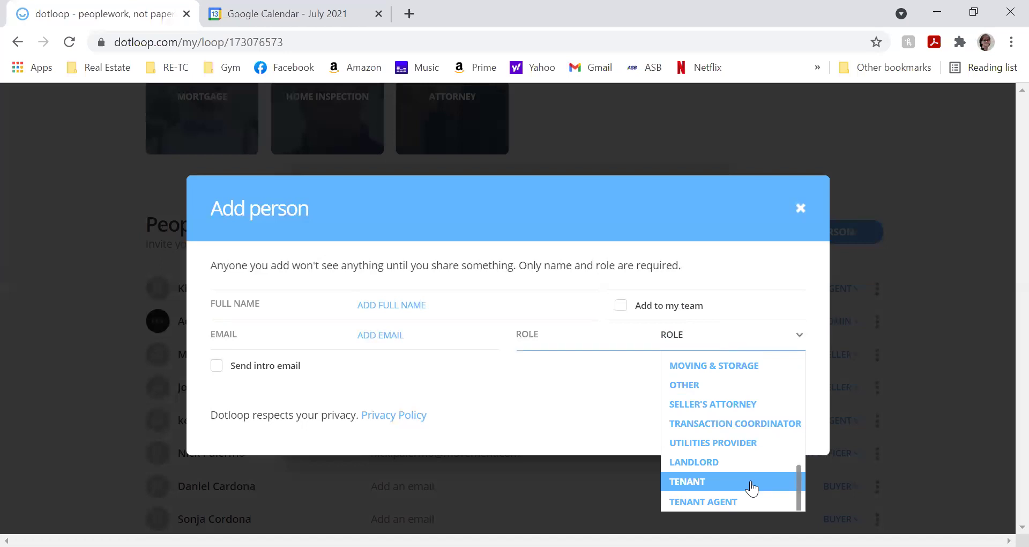
scroll(752, 489, up, 6)
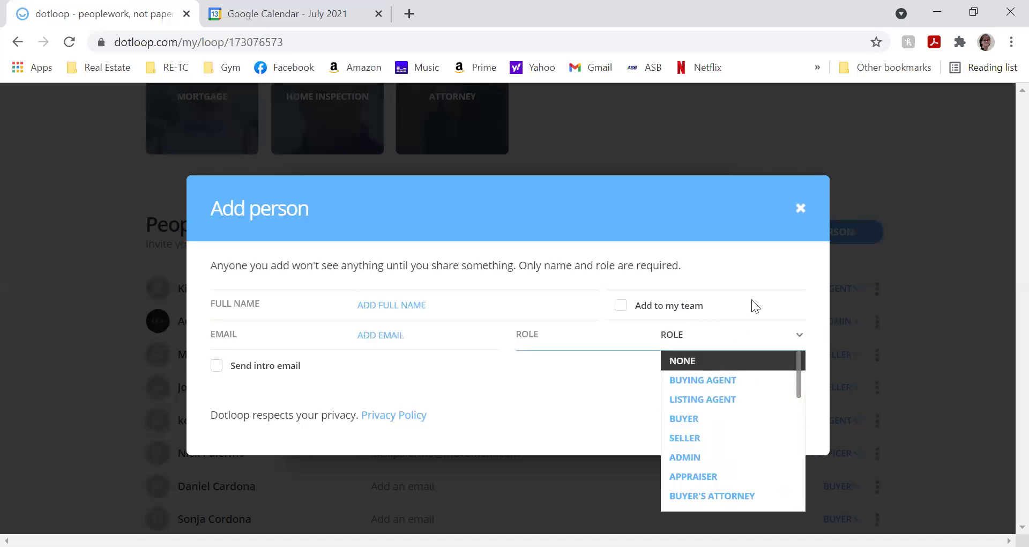
click(757, 279)
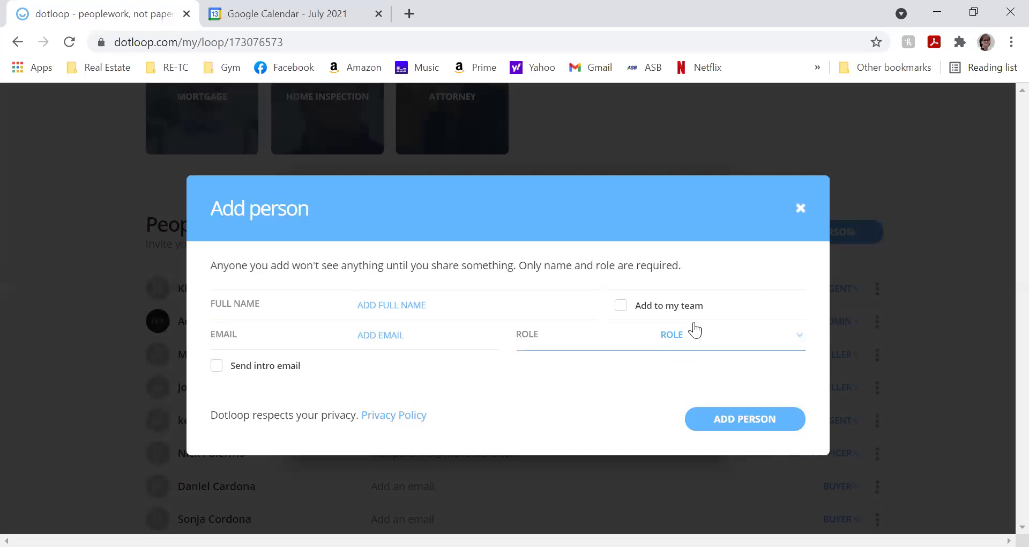
click(494, 305)
- Discard the Add person form and go back to the My Loops list
click(799, 209)
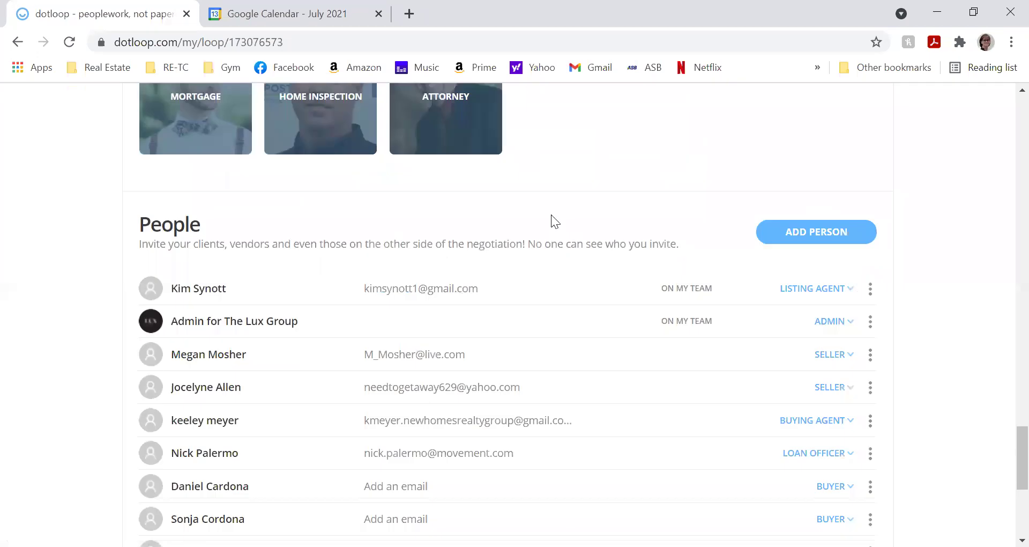
scroll(402, 284, up, 10)
scroll(410, 280, up, 15)
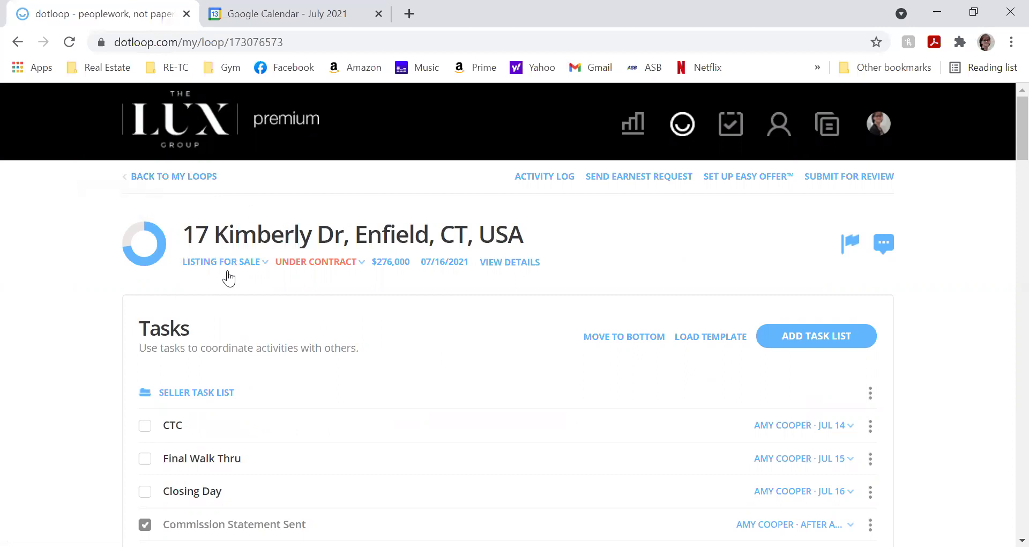
click(166, 176)
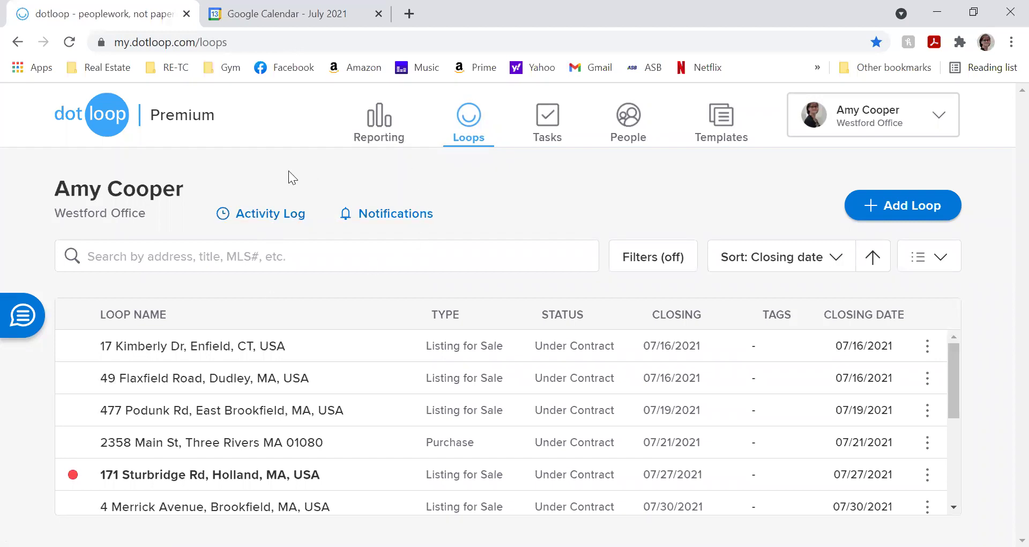
- Start a new loop with 'Sample' as its property address and continue past the name step
click(852, 212)
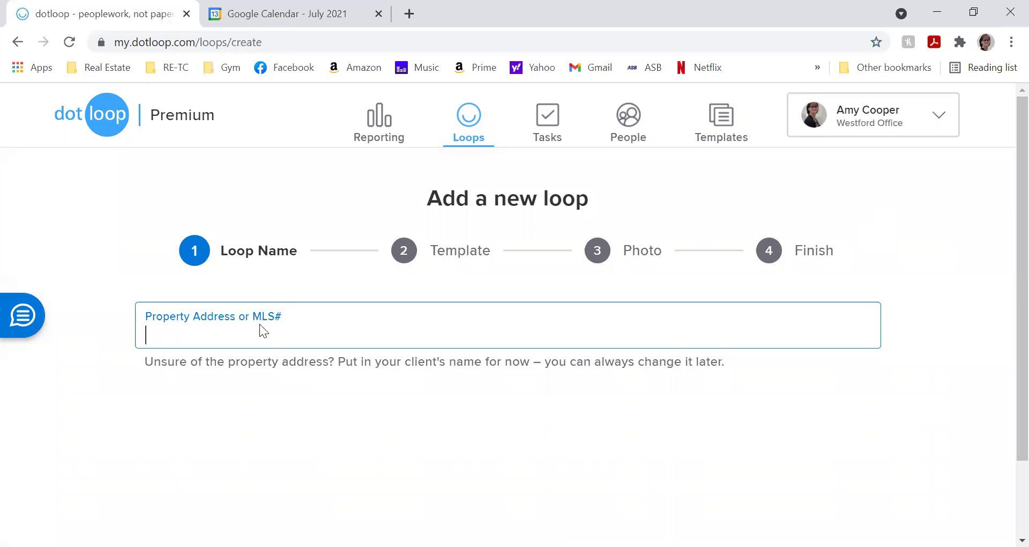
text(Sample)
scroll(267, 326, down, 2)
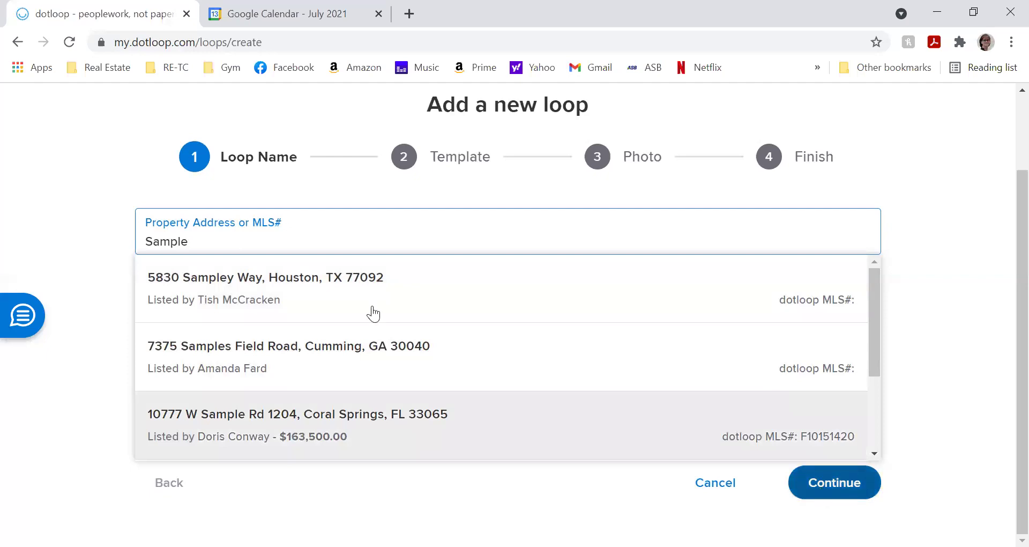
click(61, 267)
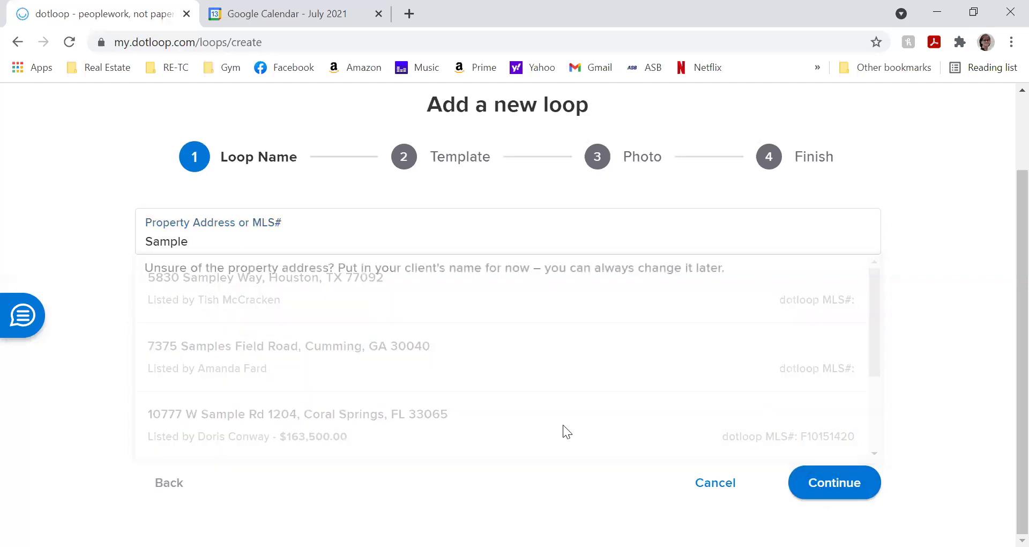
click(812, 481)
- Pick MA Listing Loop as the Sample loop's template and advance to the Photo step
click(472, 226)
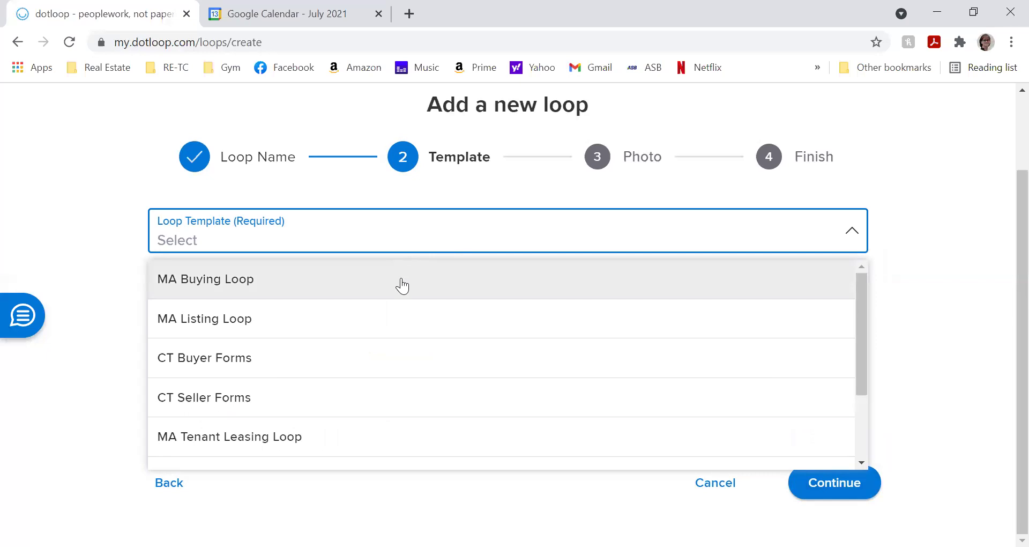
scroll(409, 328, down, 1)
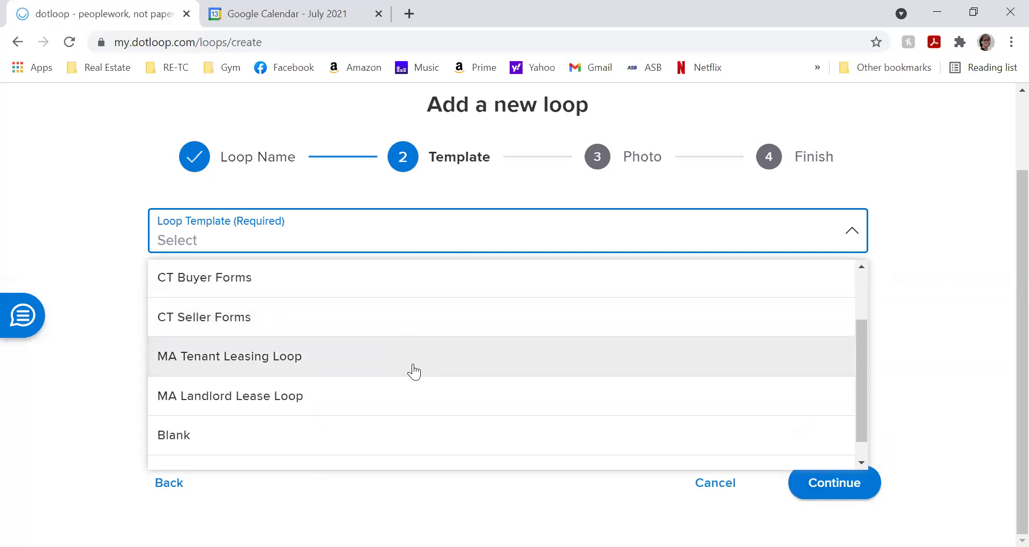
scroll(414, 371, down, 1)
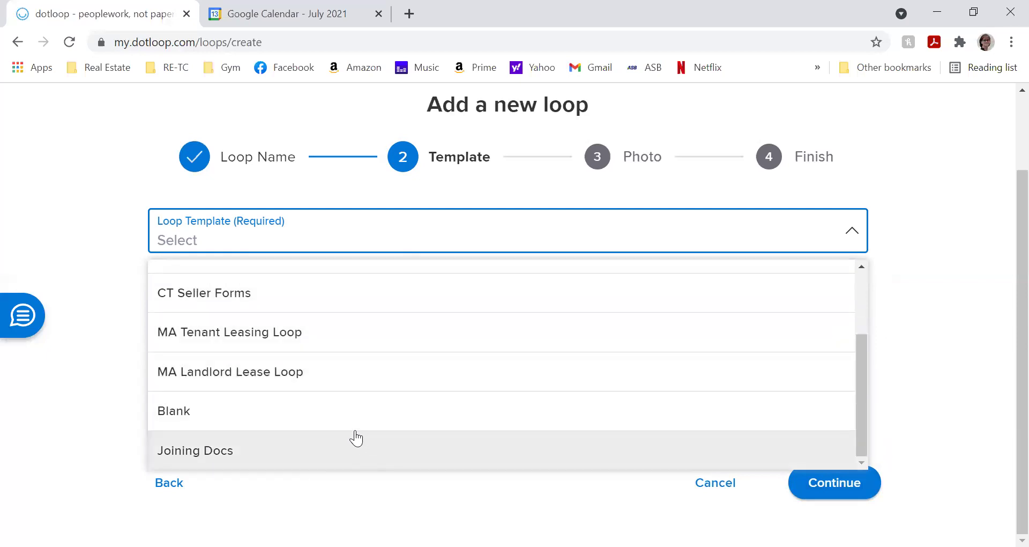
scroll(361, 405, up, 4)
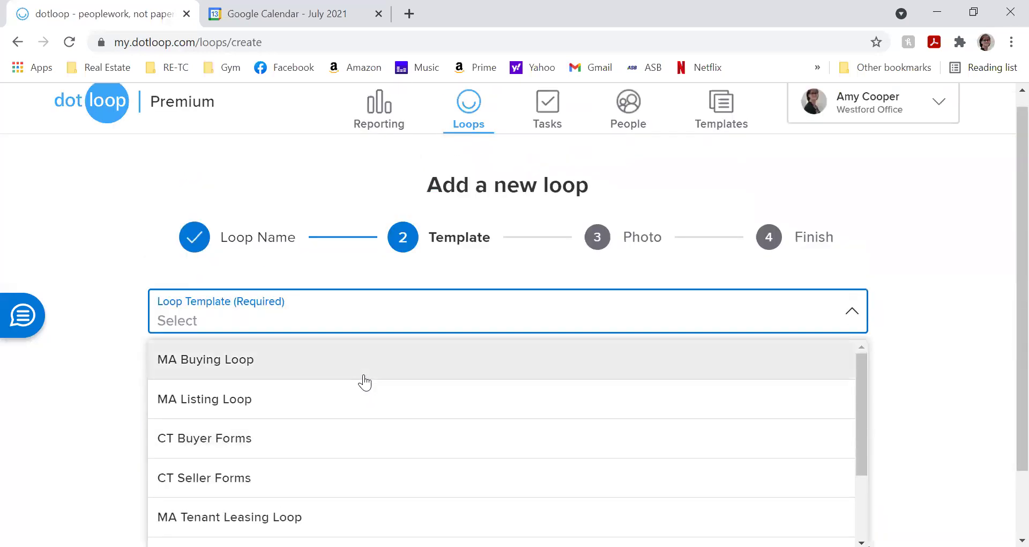
scroll(362, 382, down, 2)
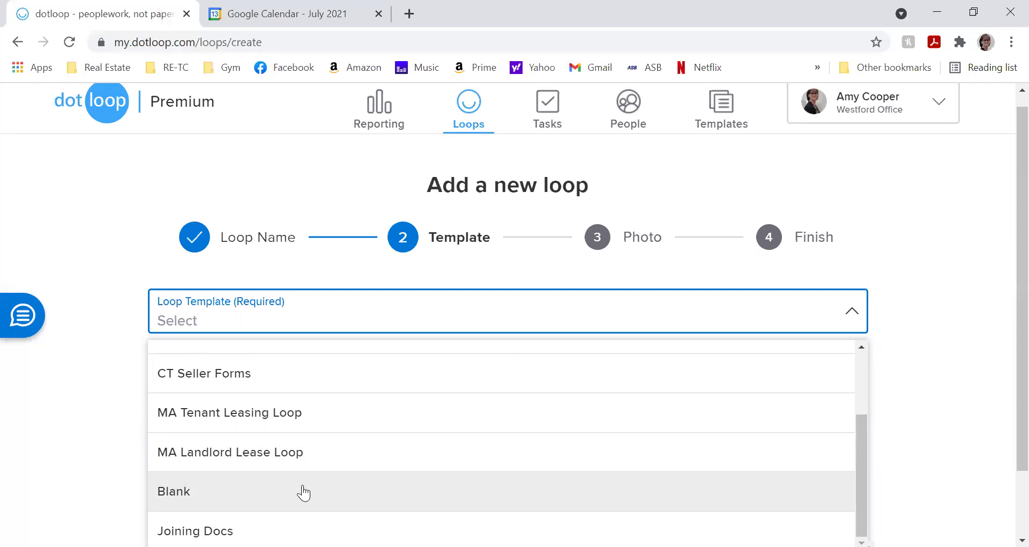
scroll(304, 493, up, 2)
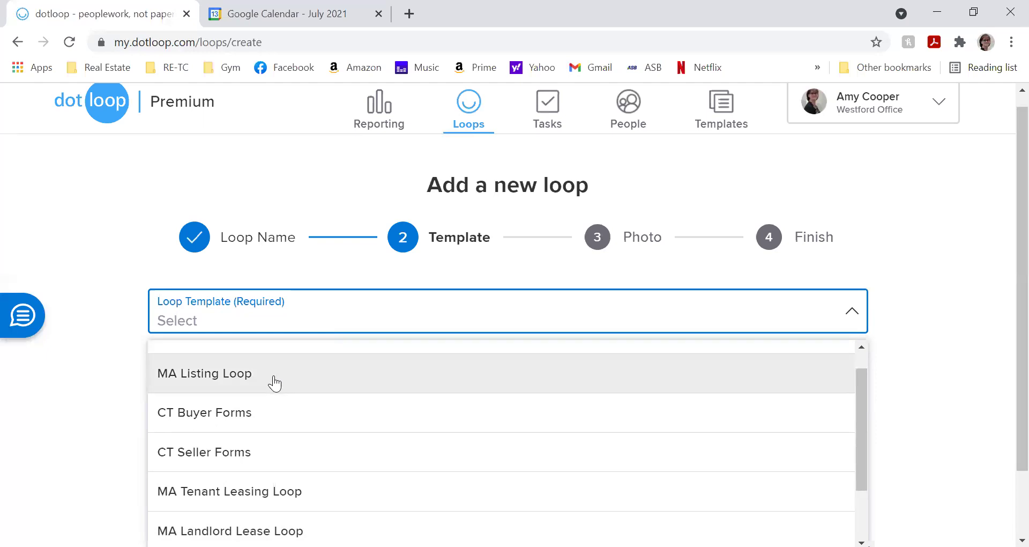
click(276, 381)
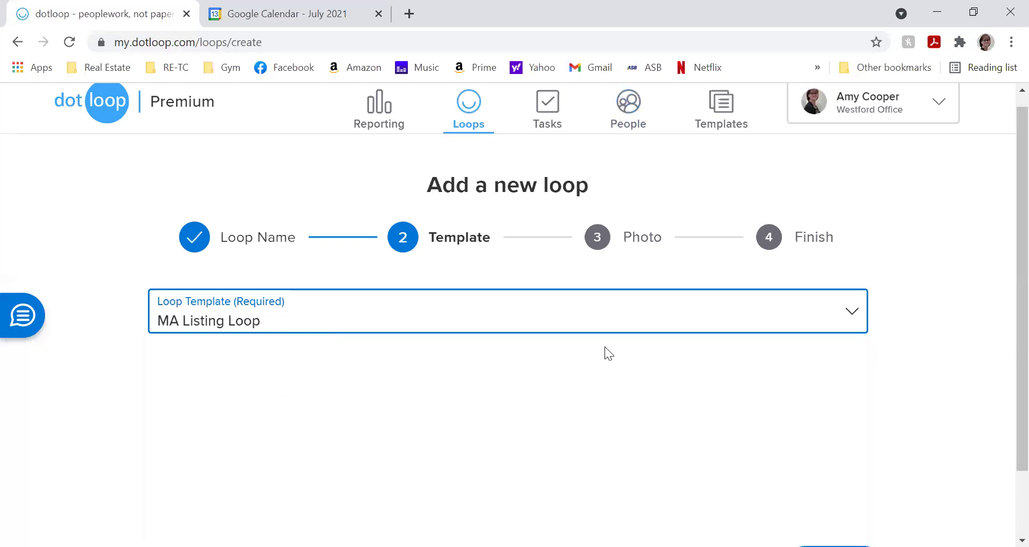
scroll(605, 349, down, 2)
click(842, 484)
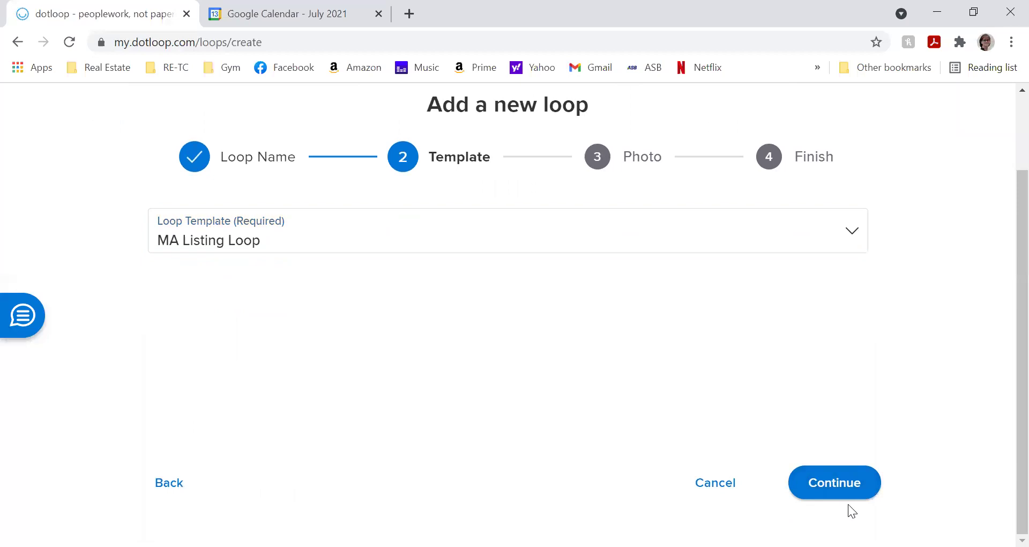
click(844, 481)
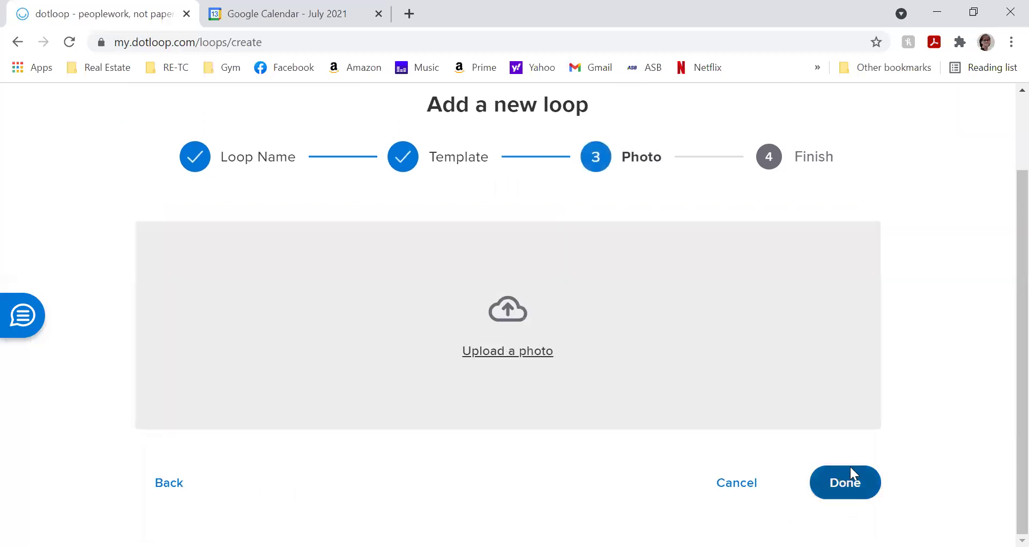
- Finish the Sample loop without a photo and open its loop page
click(849, 473)
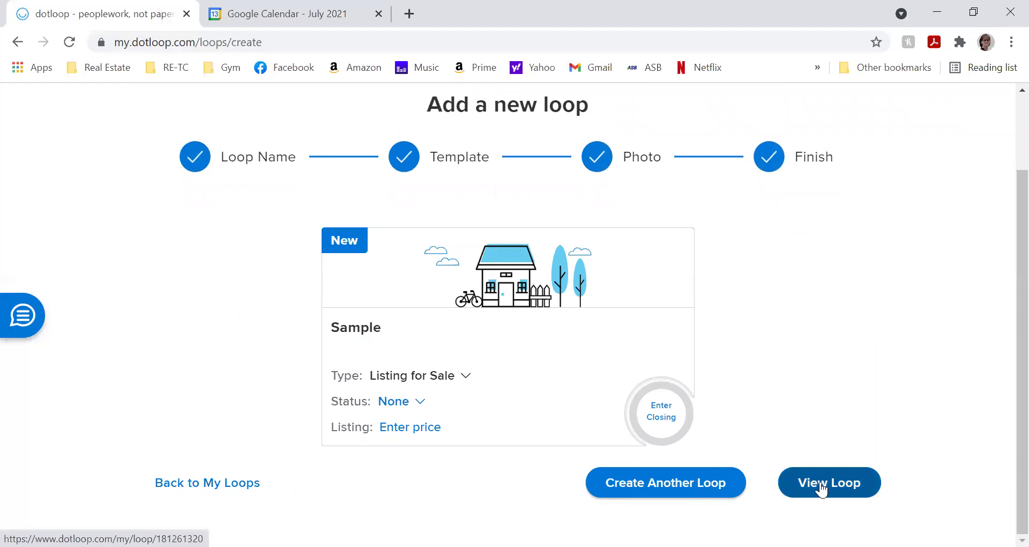
click(841, 482)
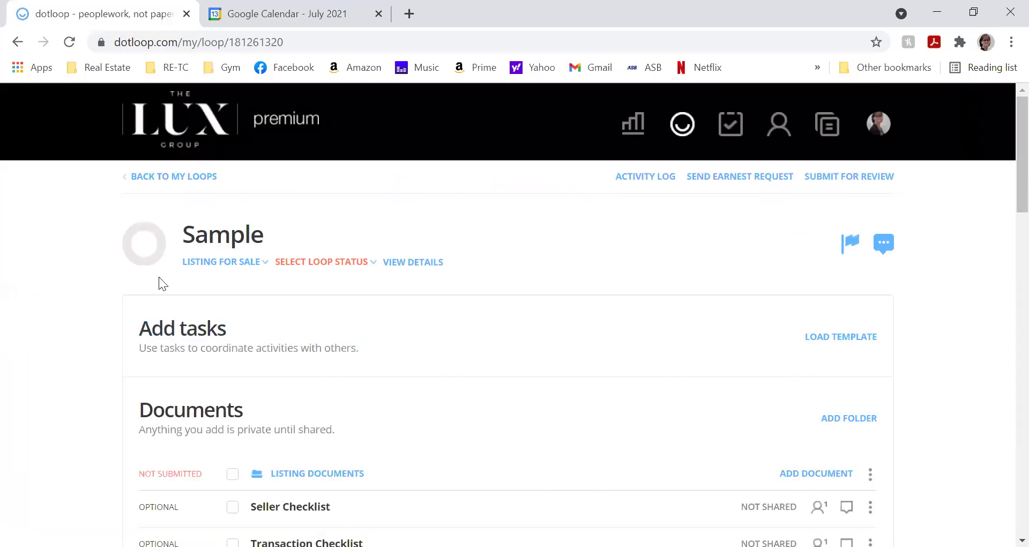
- Set the Sample loop's status to Under Contract
mouse_move(138, 240)
click(318, 266)
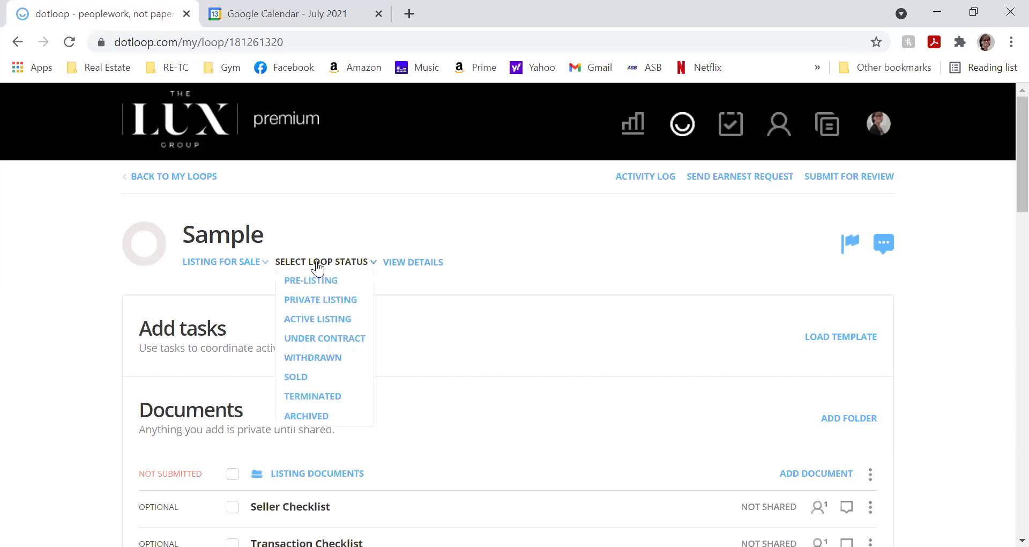
click(321, 343)
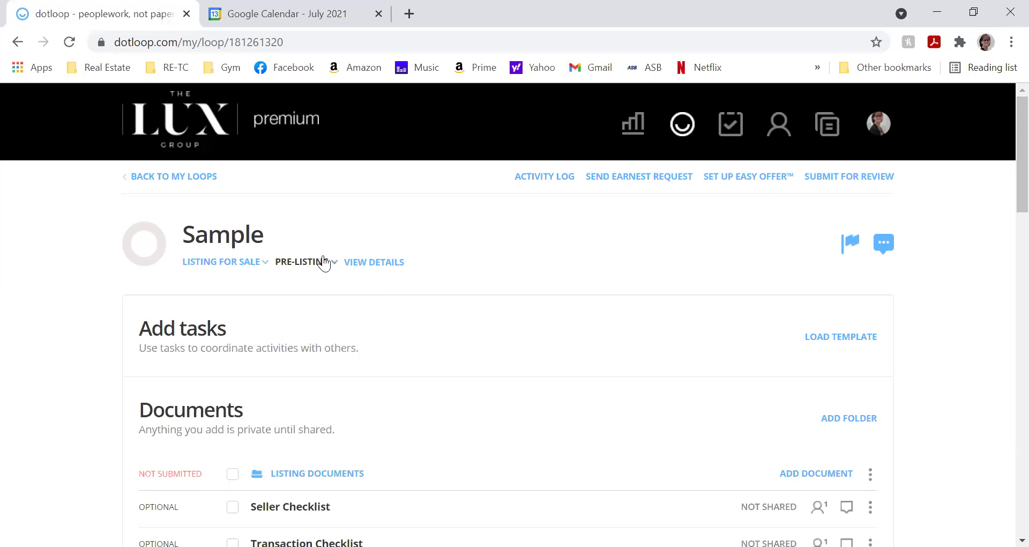
click(326, 266)
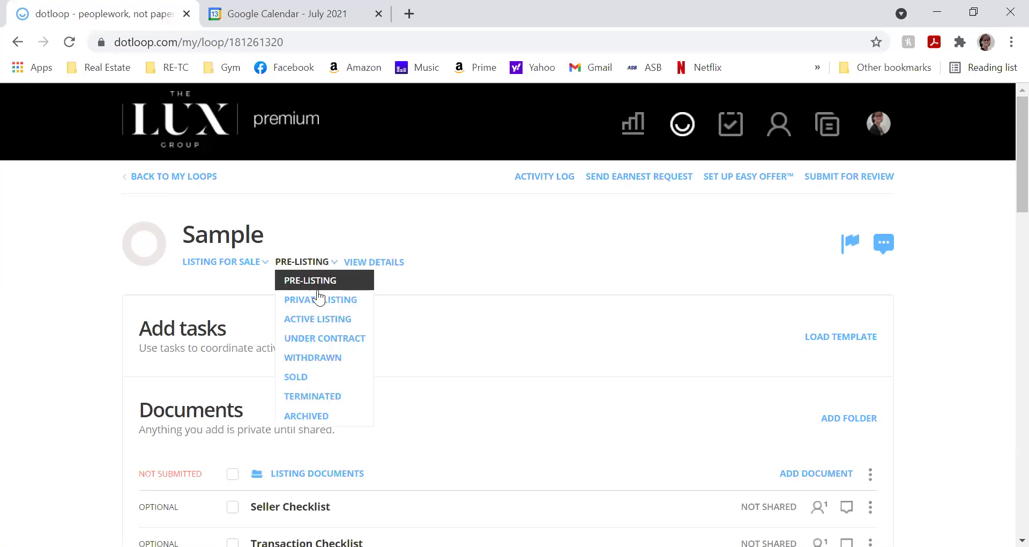
click(345, 321)
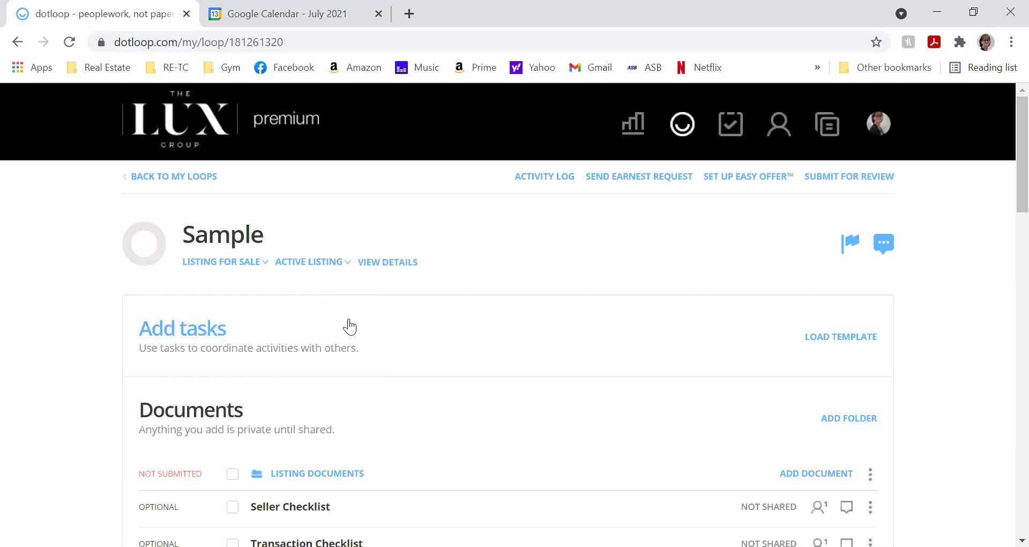
click(333, 262)
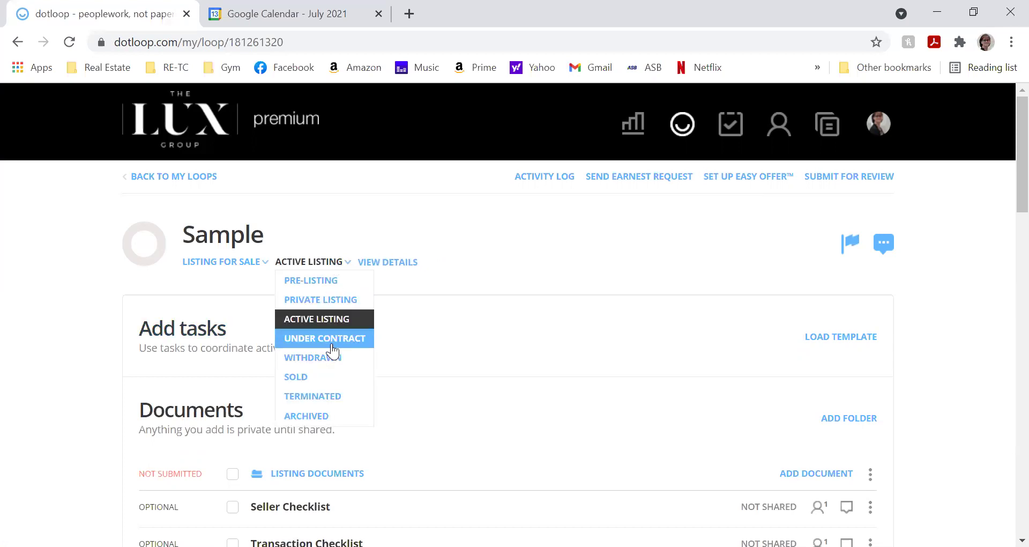
click(328, 340)
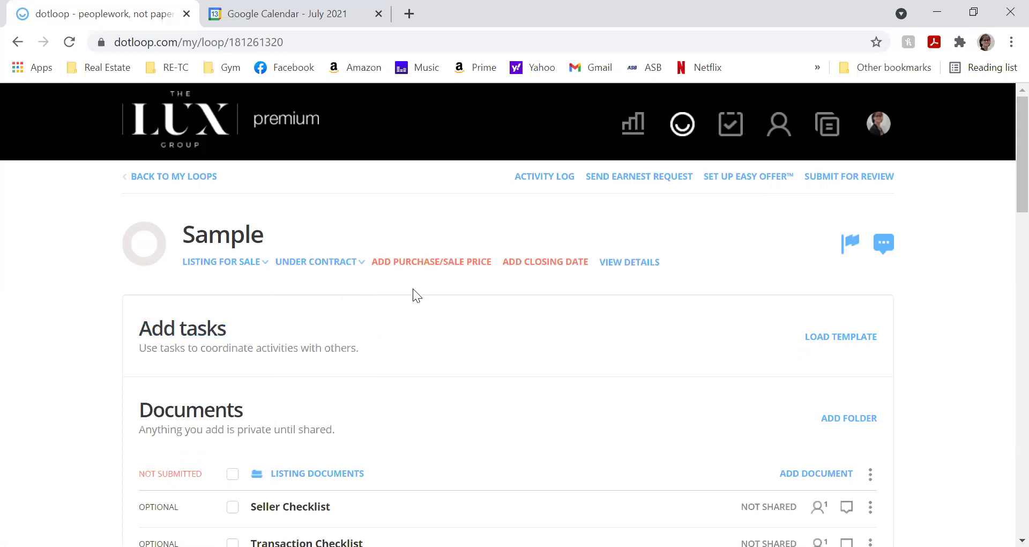
- Enter a 280,000 purchase/sale price and a July 22 closing date
click(473, 260)
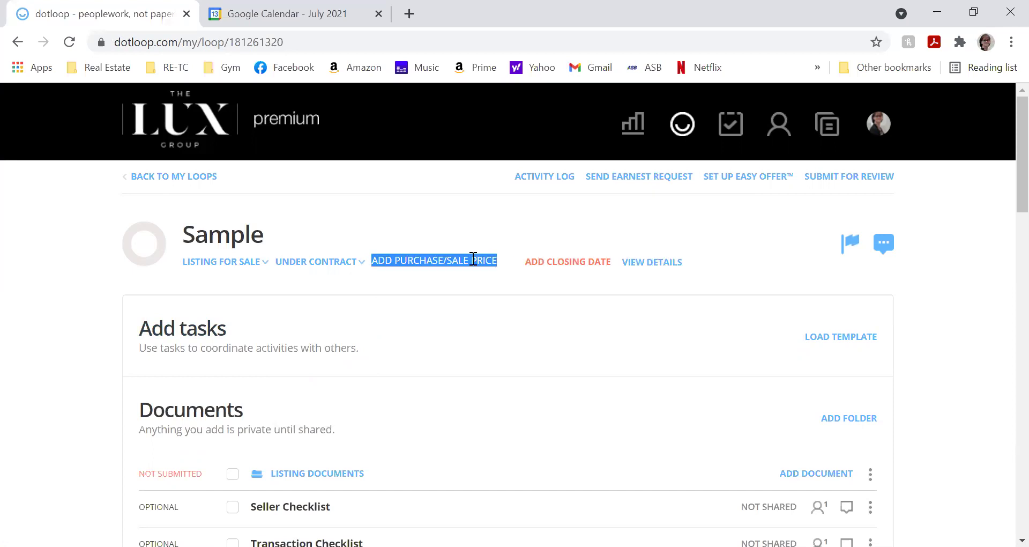
text(280)
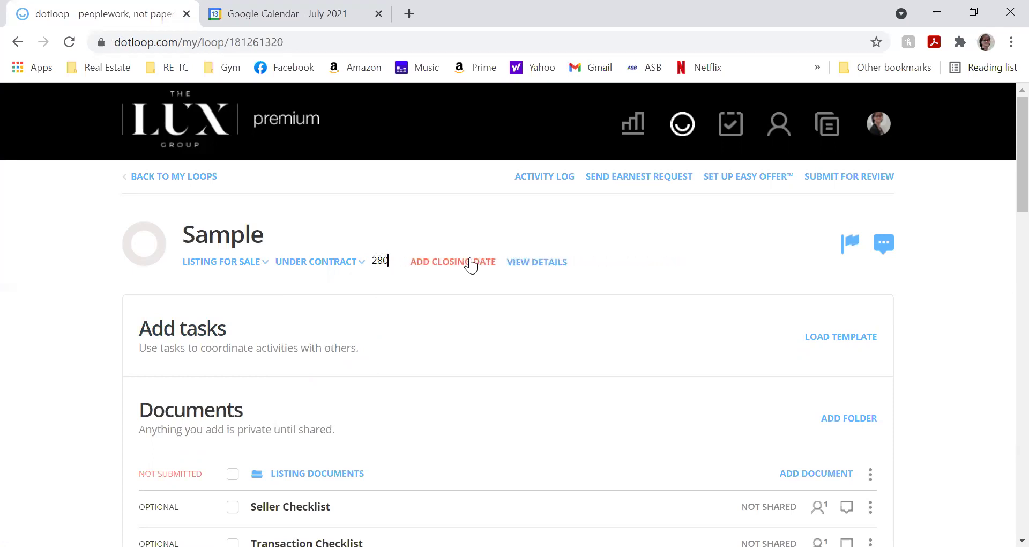
text(,000)
key(Return)
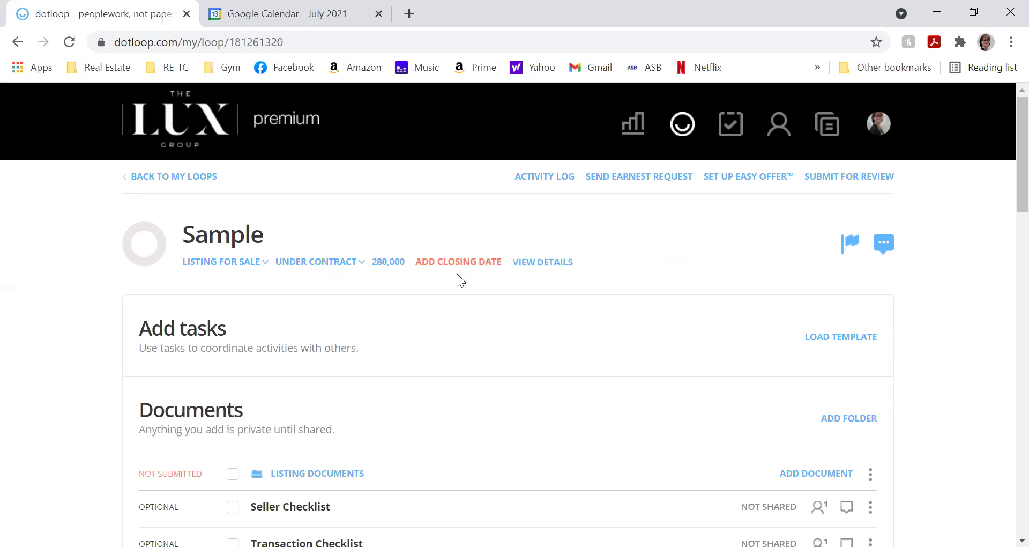
click(461, 263)
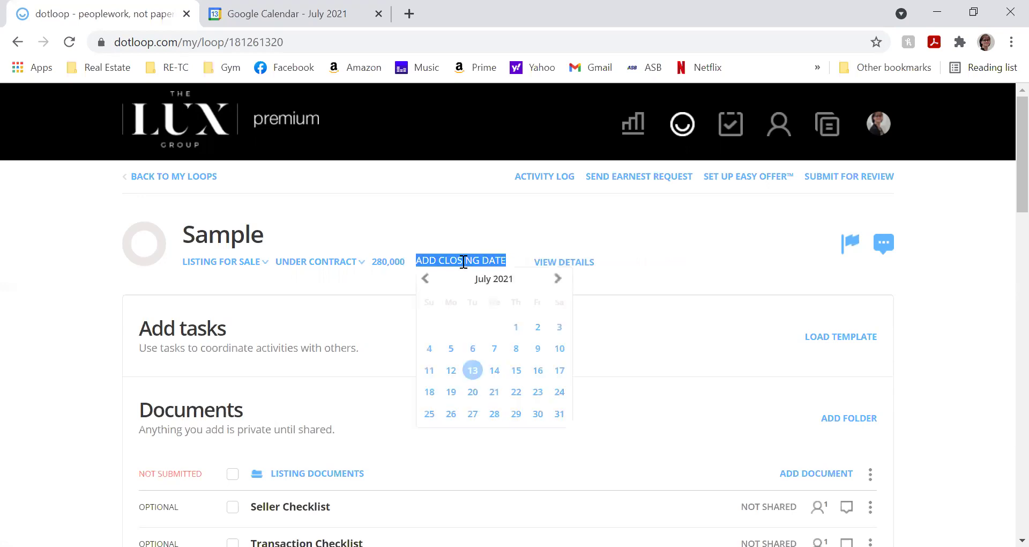
click(516, 392)
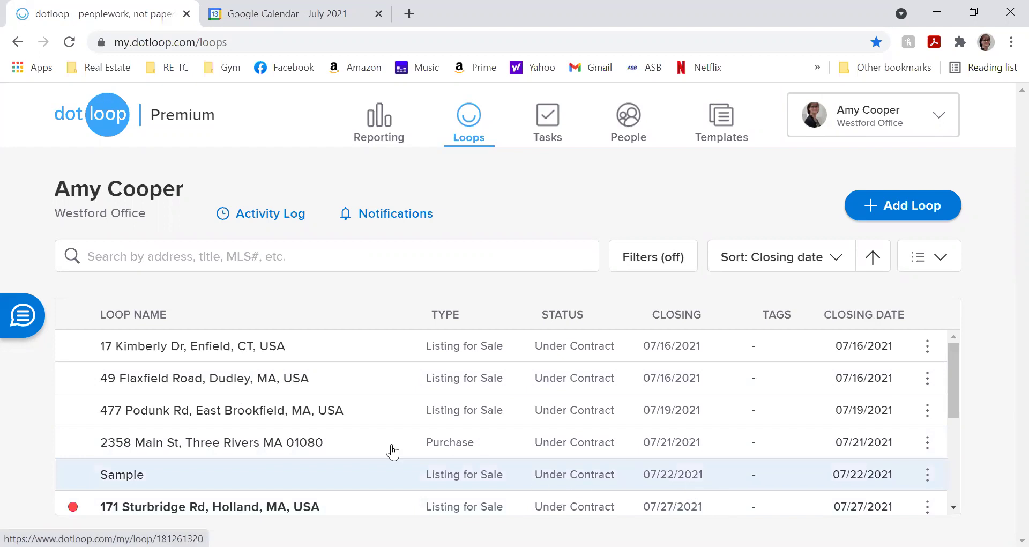
- Open the Sample loop from the Loops table and look through its Listing Documents forms
click(168, 475)
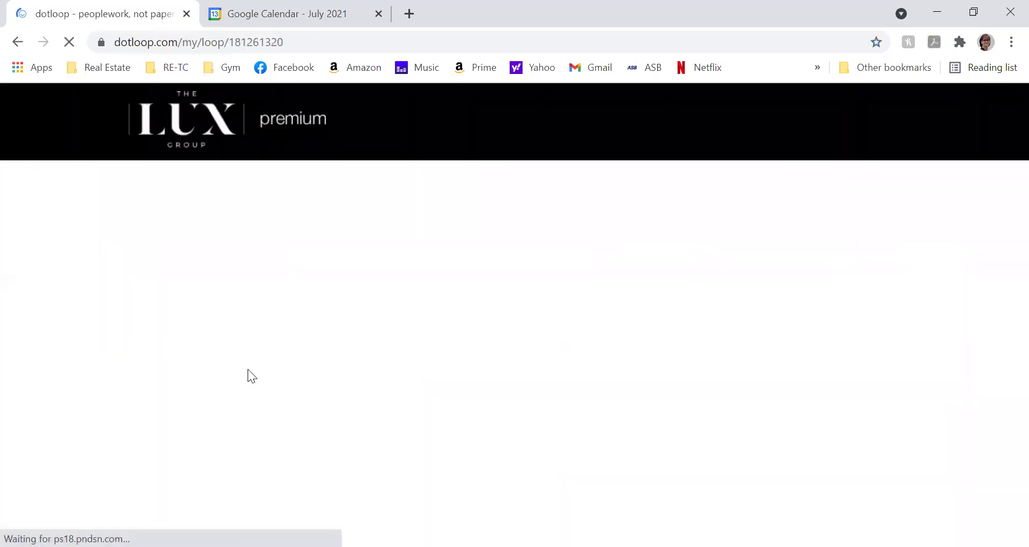
scroll(259, 391, down, 5)
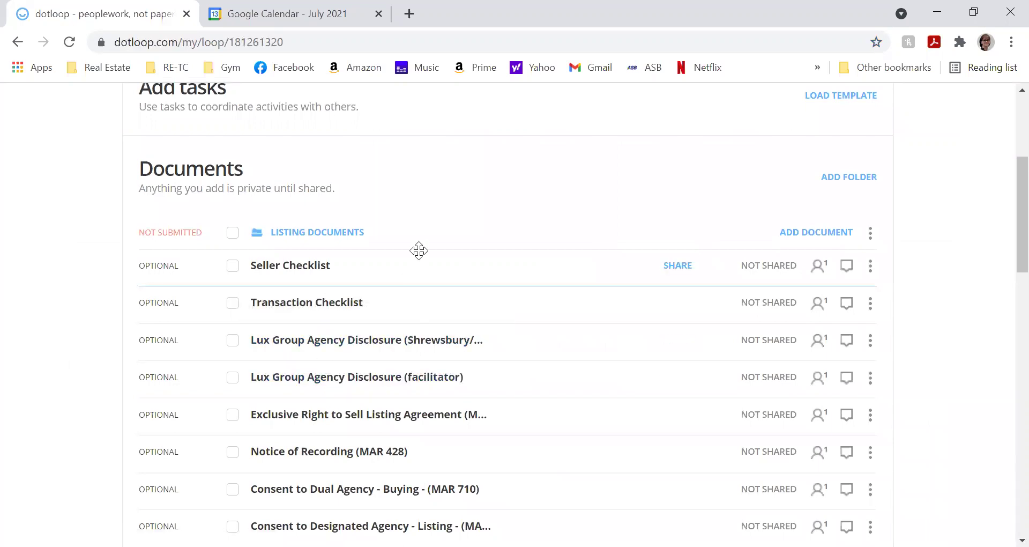
scroll(418, 249, down, 1)
scroll(430, 194, down, 6)
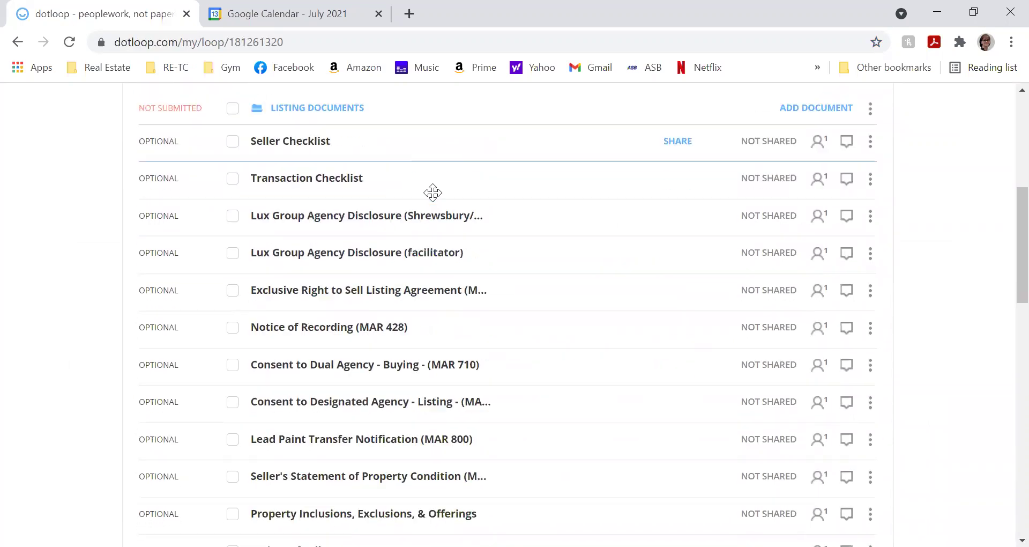
scroll(434, 199, down, 4)
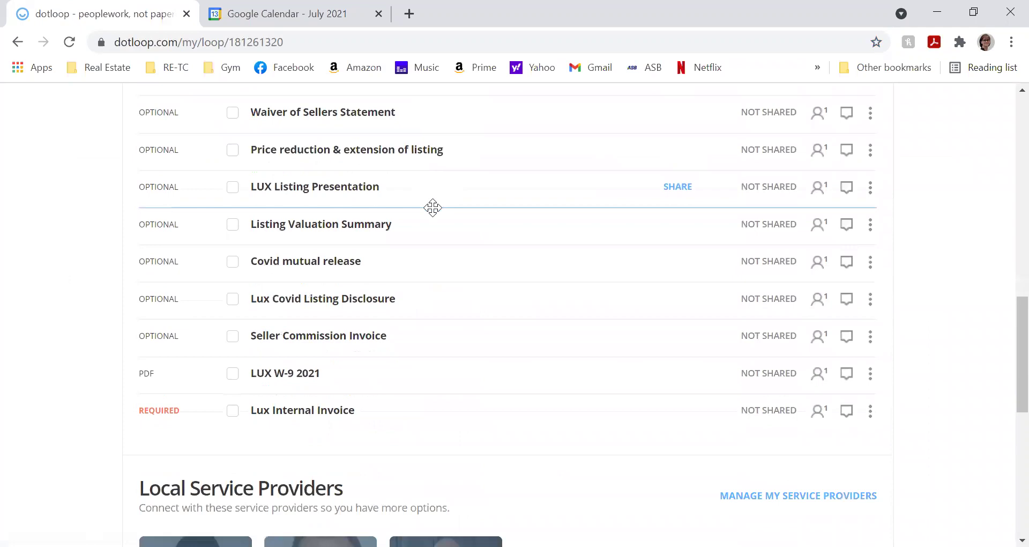
scroll(439, 228, up, 12)
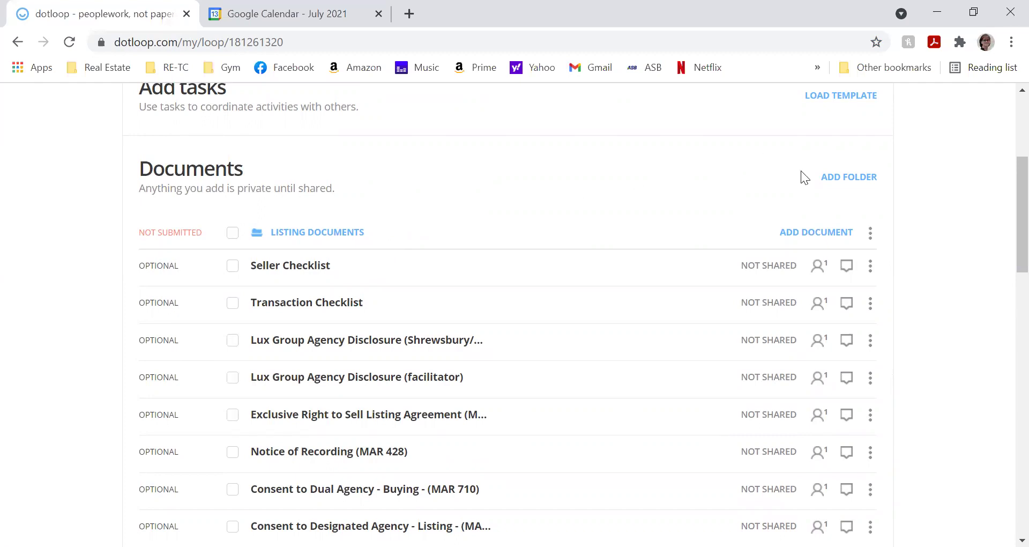
- Add a document folder named 'Commission Docs' to the Sample loop
click(831, 185)
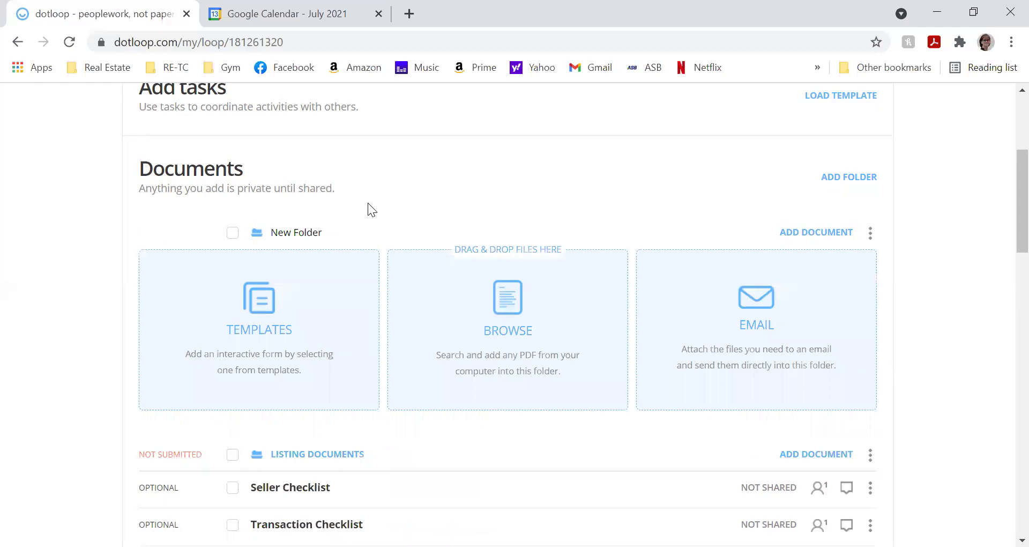
key(BackSpace)
text(Commission Docs)
key(Return)
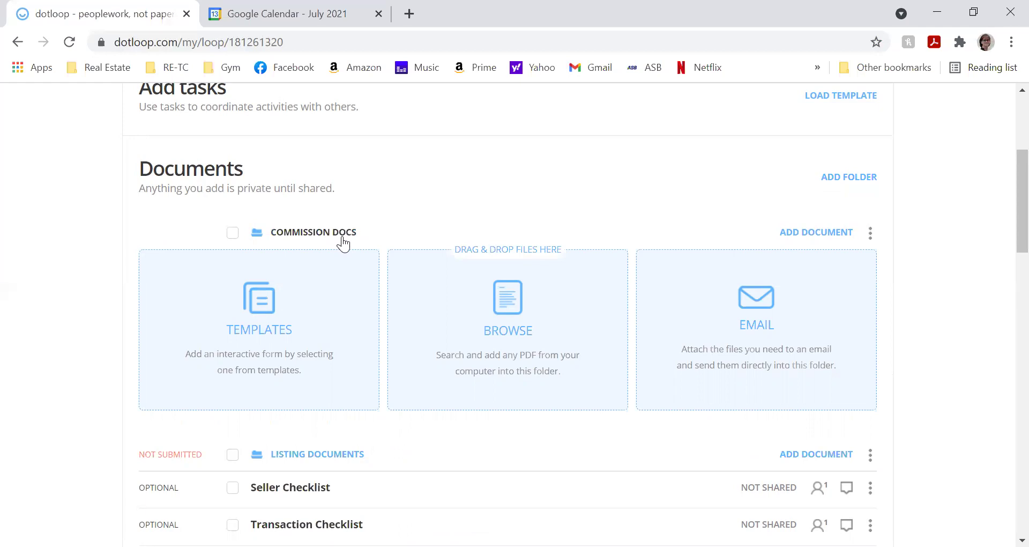
scroll(343, 257, down, 3)
scroll(329, 363, down, 2)
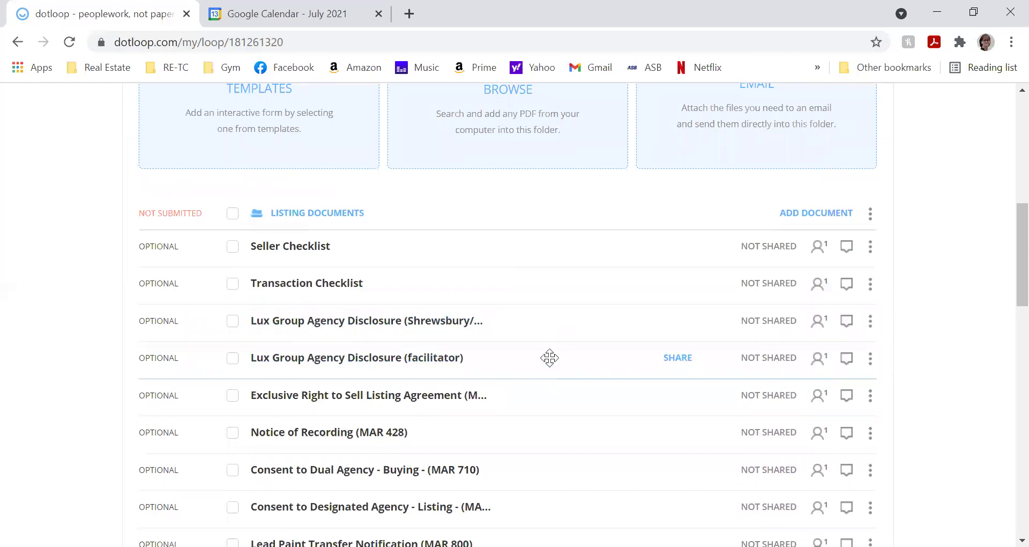
- Move the Shrewsbury Lux Group Agency Disclosure and Consent to Designated Agency - Listing into Commission Docs
drag(553, 326, 546, 178)
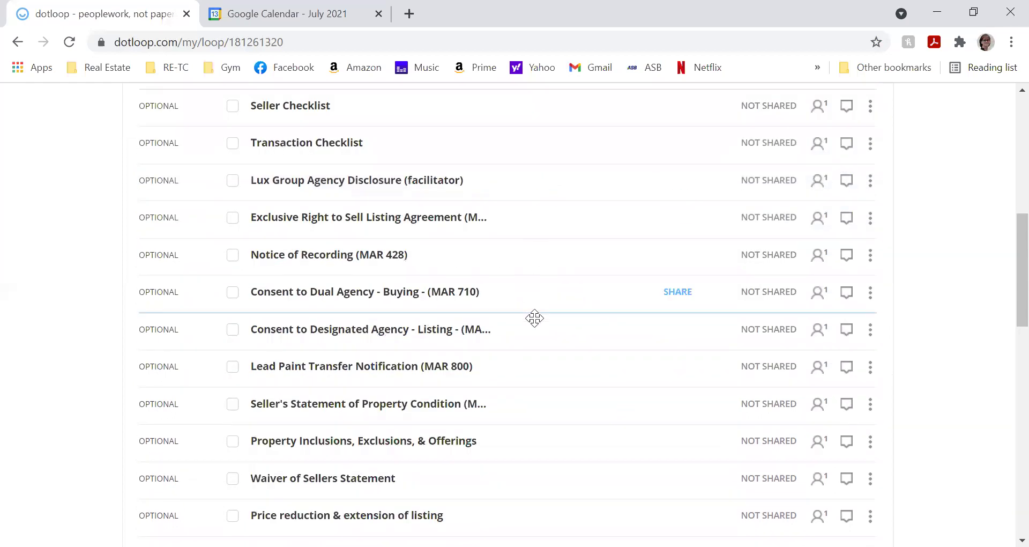
drag(545, 331, 550, 131)
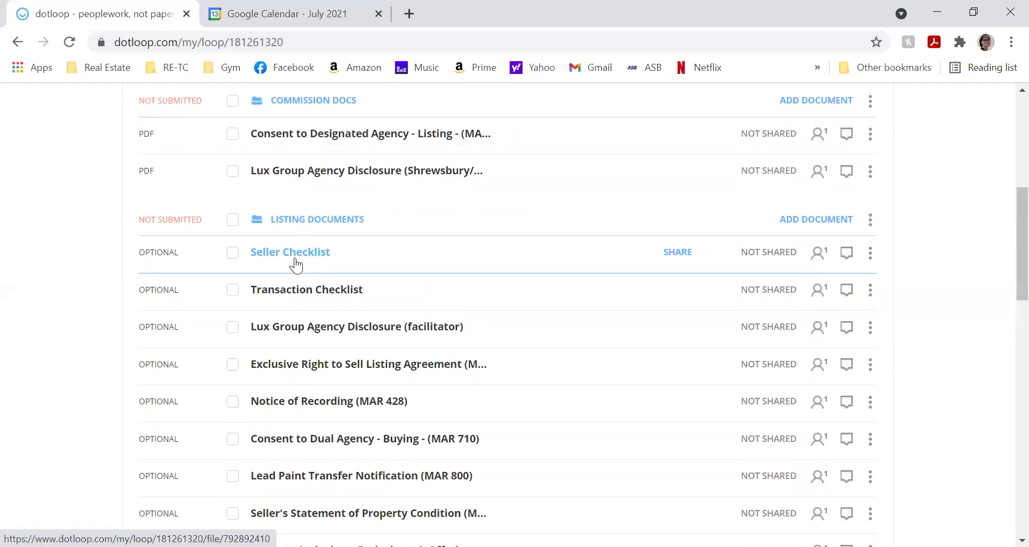
scroll(296, 264, up, 3)
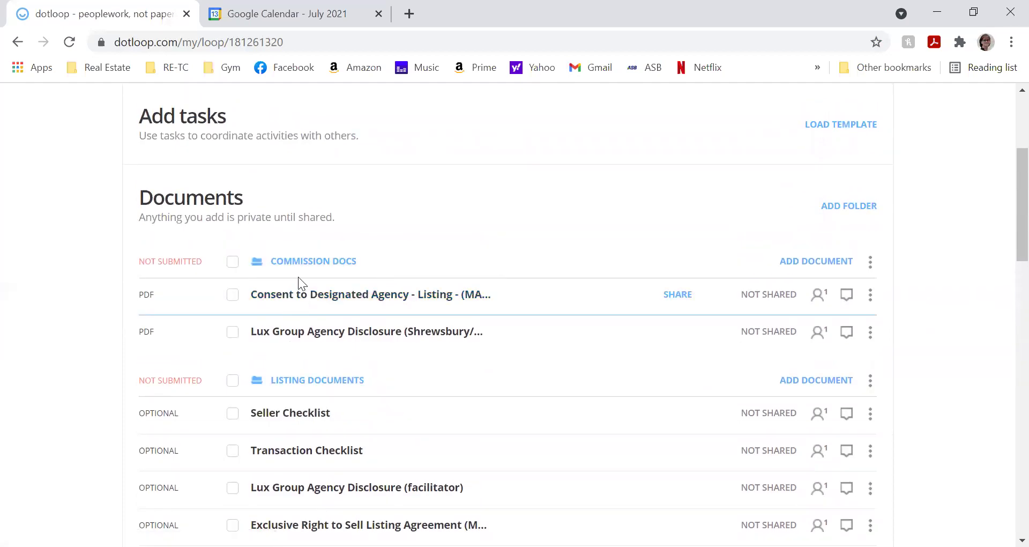
scroll(257, 306, down, 5)
scroll(258, 324, down, 2)
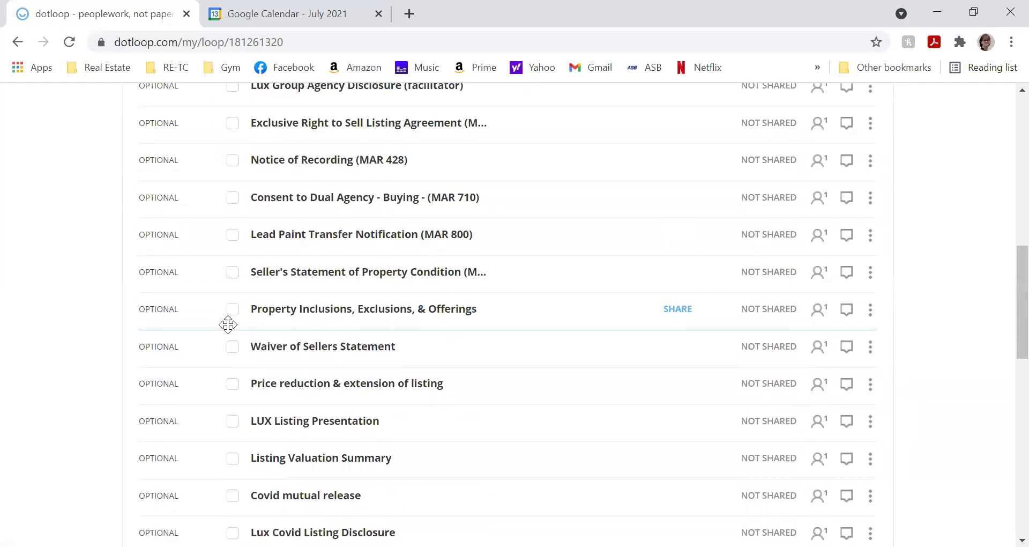
- Archive the Waiver of Sellers Statement and show archived documents, greyed at the end of Listing Documents
click(229, 352)
scroll(229, 354, up, 1)
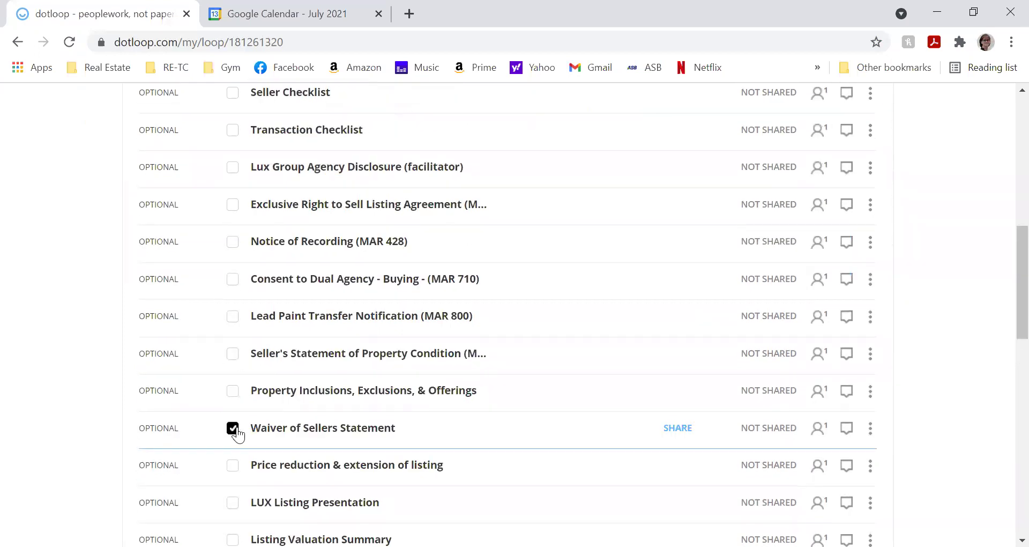
scroll(234, 429, up, 5)
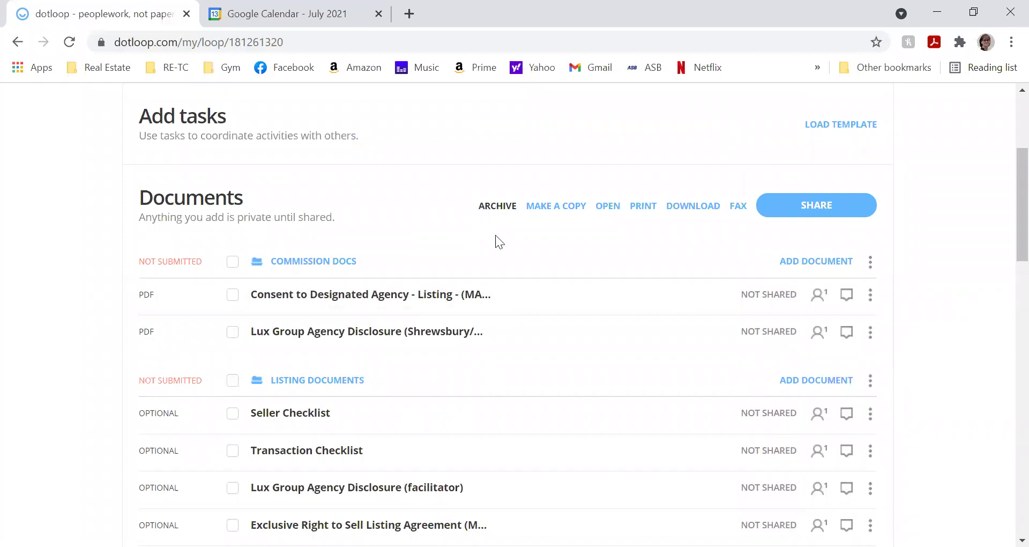
scroll(488, 275, down, 8)
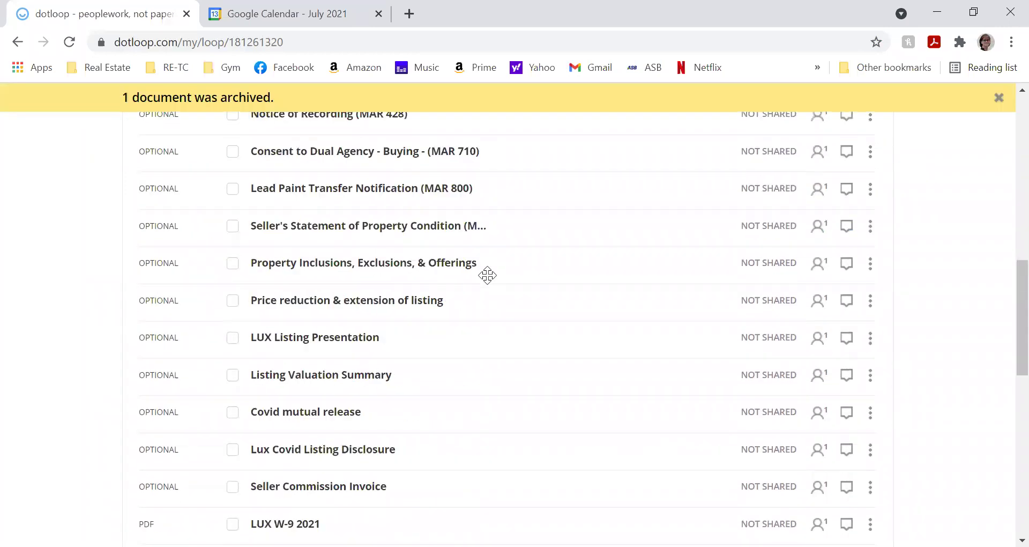
scroll(486, 276, down, 2)
scroll(486, 276, up, 3)
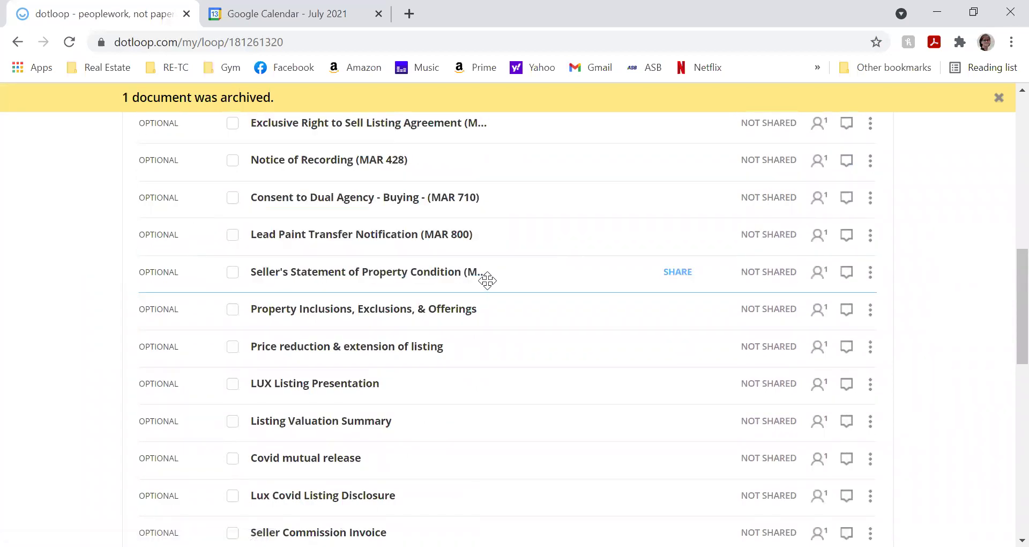
scroll(487, 280, up, 9)
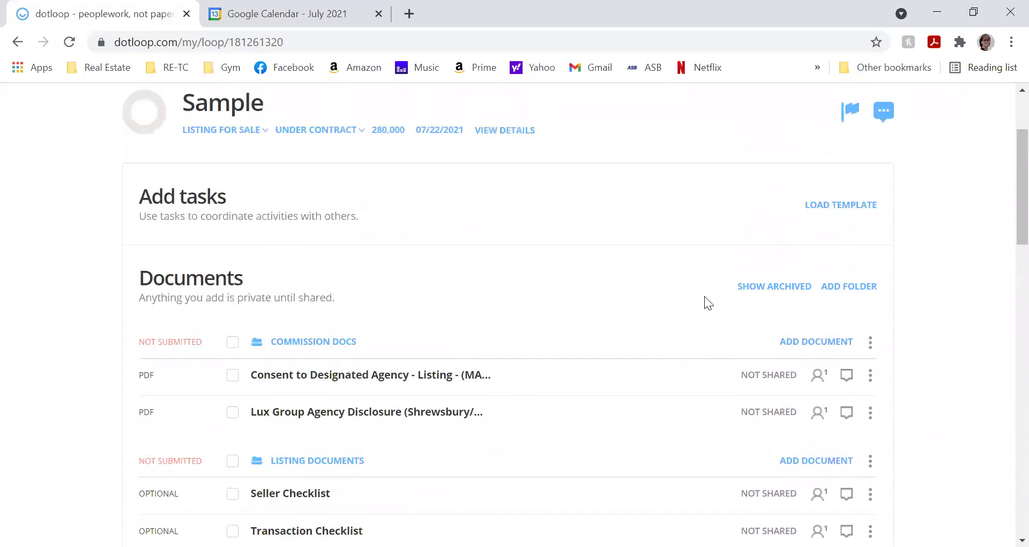
click(752, 293)
scroll(721, 330, down, 3)
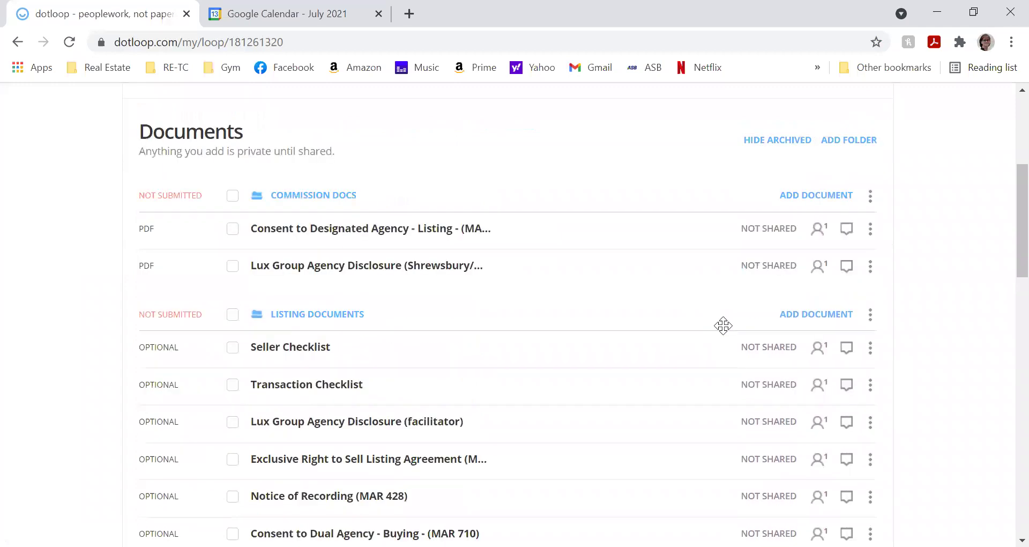
scroll(723, 325, down, 10)
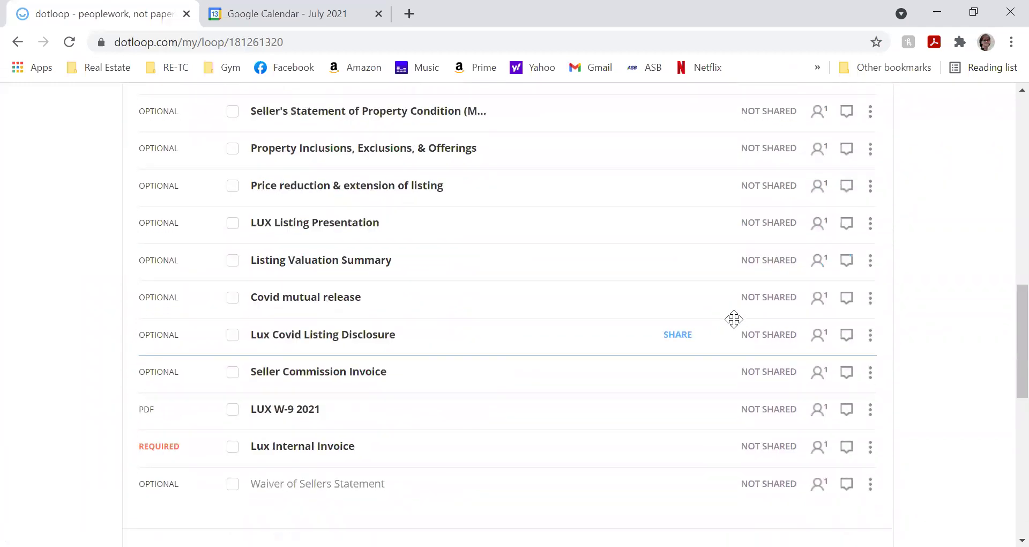
scroll(733, 319, down, 2)
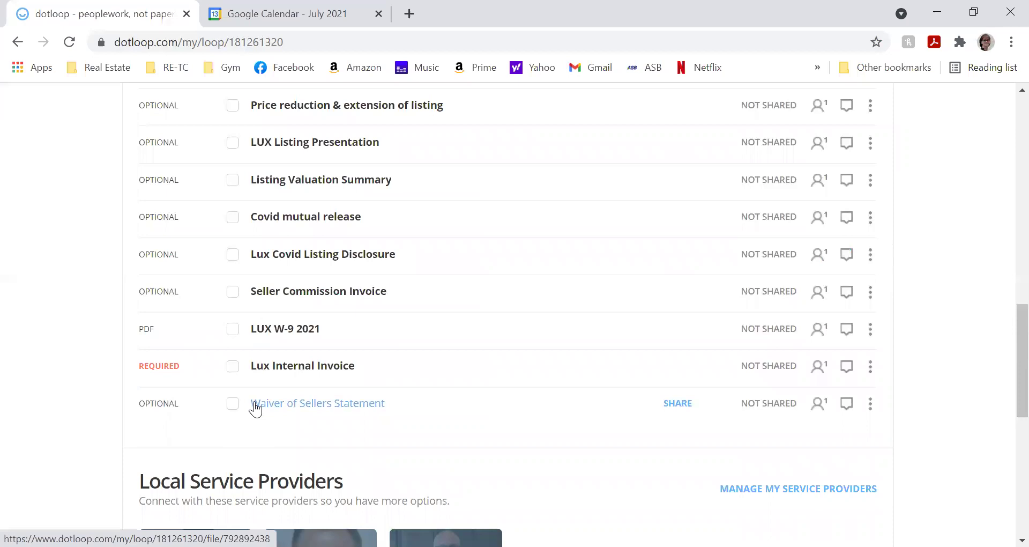
- Unarchive the Waiver of Sellers Statement from its row's actions menu
click(230, 406)
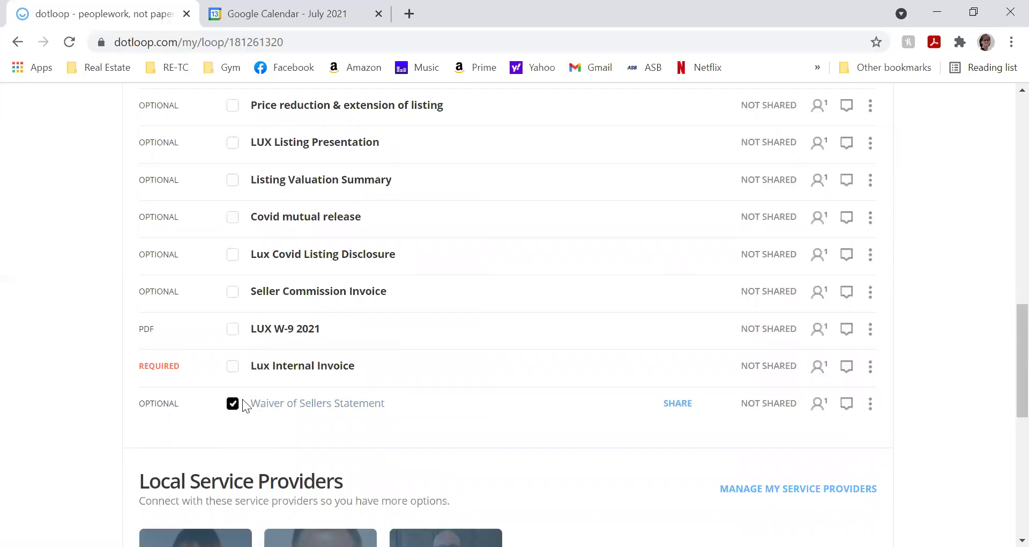
click(870, 404)
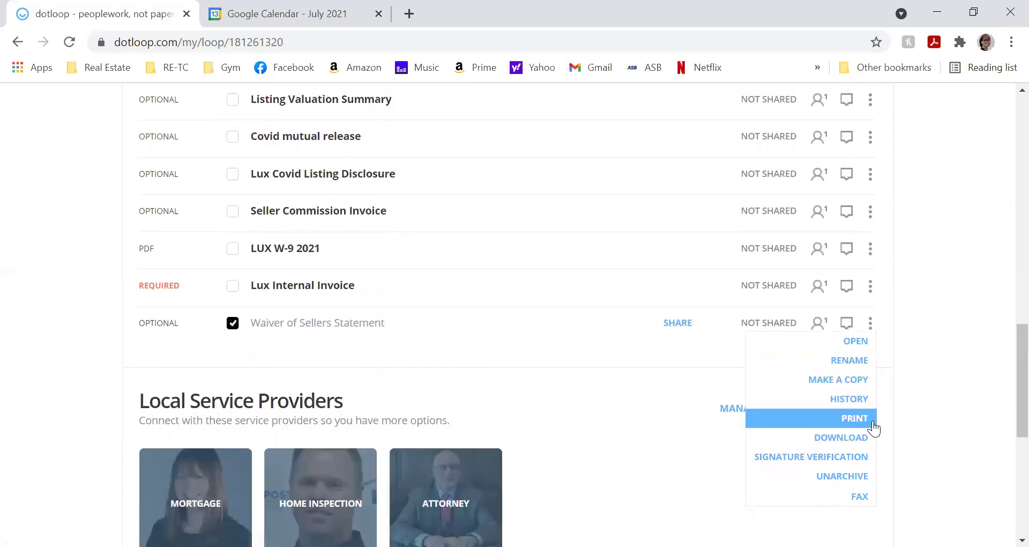
click(843, 474)
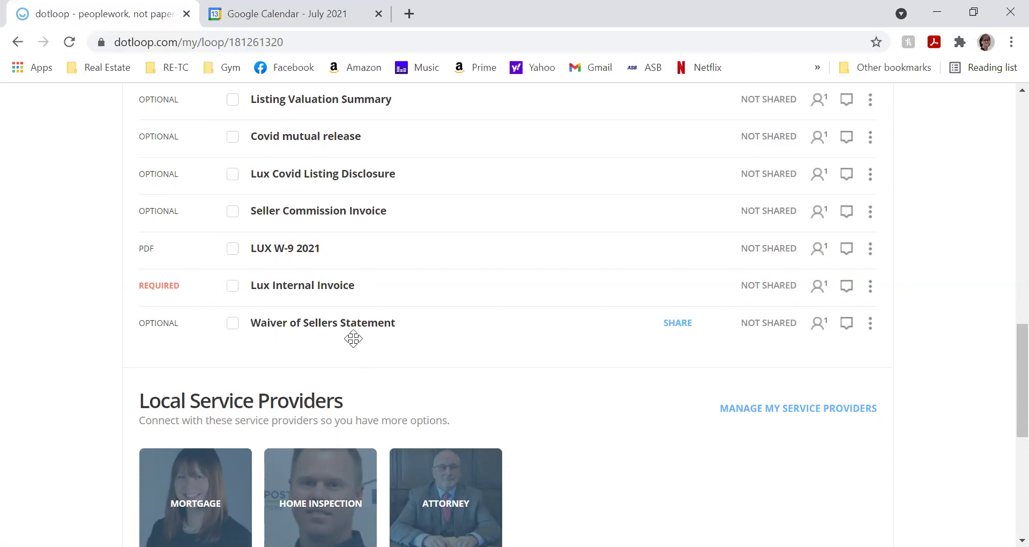
- Change your own People entry's role from None to Listing Agent
scroll(353, 339, up, 6)
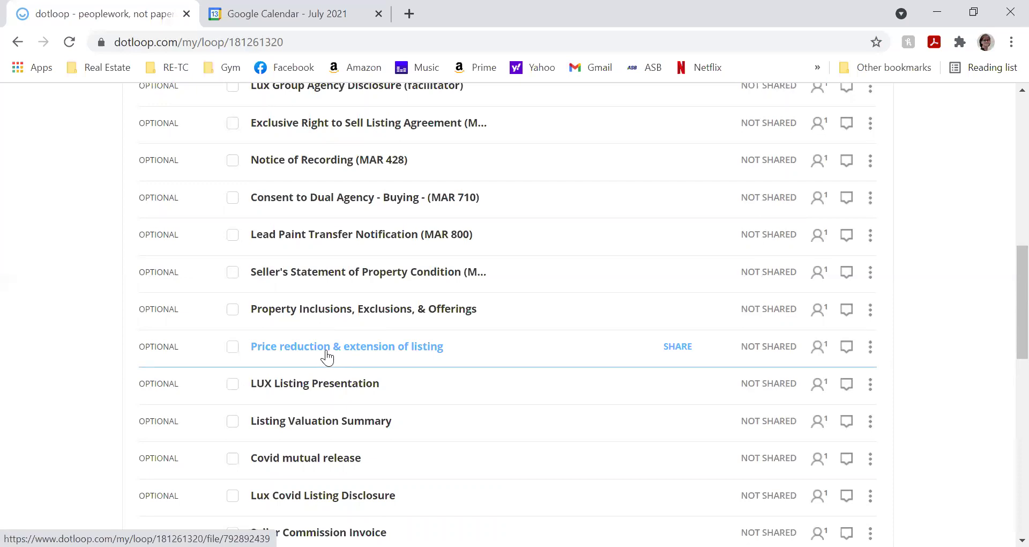
scroll(328, 354, up, 3)
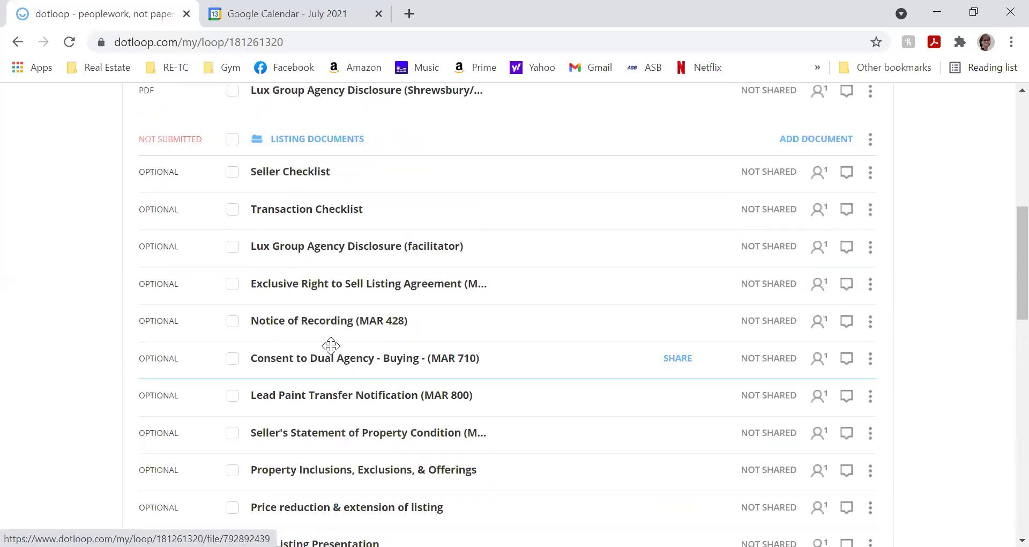
scroll(330, 346, up, 3)
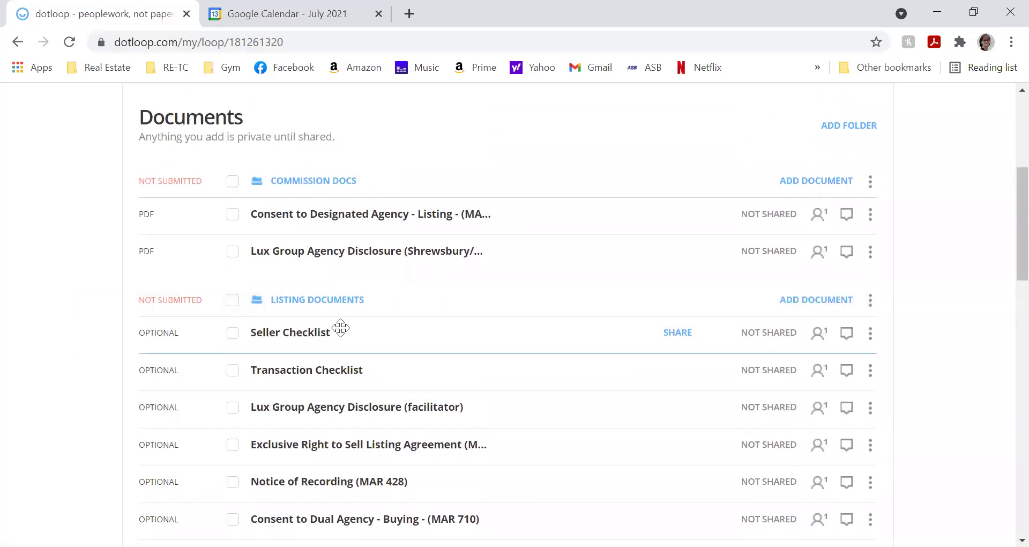
scroll(340, 327, down, 15)
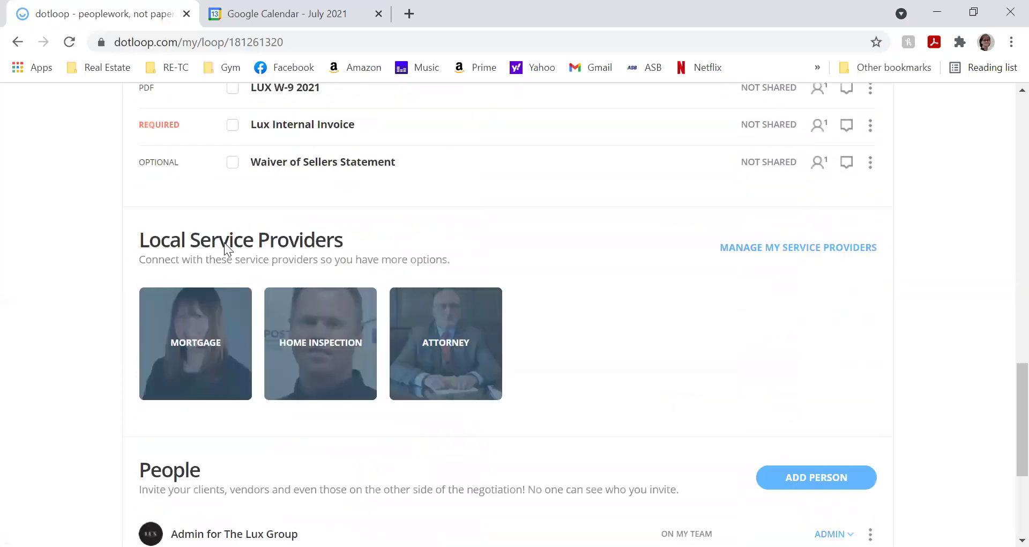
scroll(224, 247, down, 4)
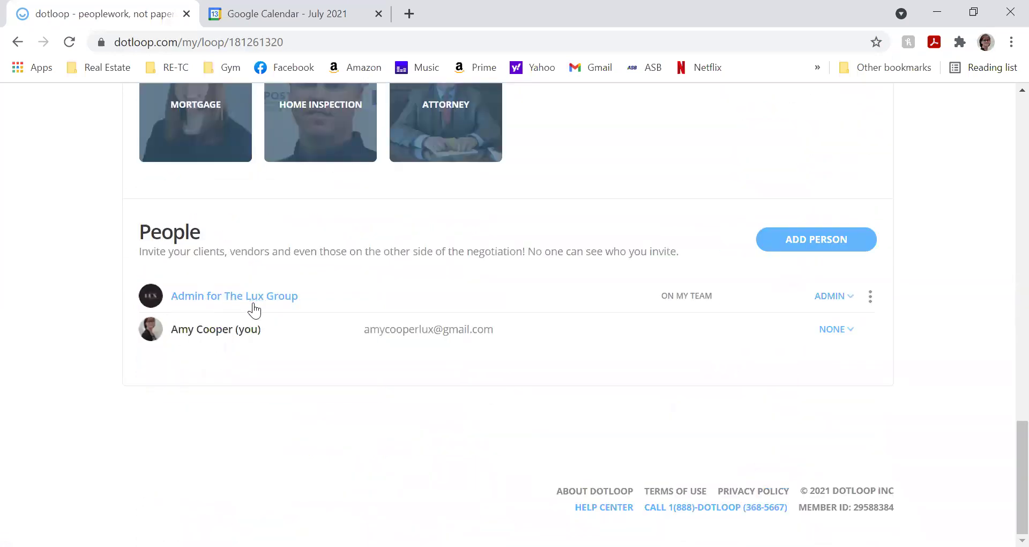
click(831, 329)
click(813, 392)
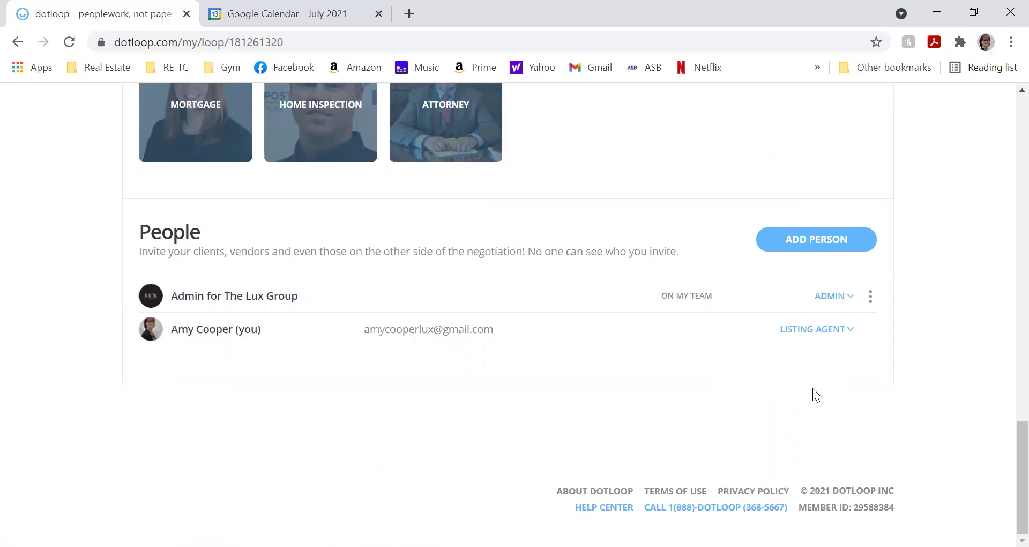
- Tick the Seller Checklist document in the Documents list
scroll(536, 343, up, 15)
scroll(536, 328, up, 7)
scroll(488, 333, down, 4)
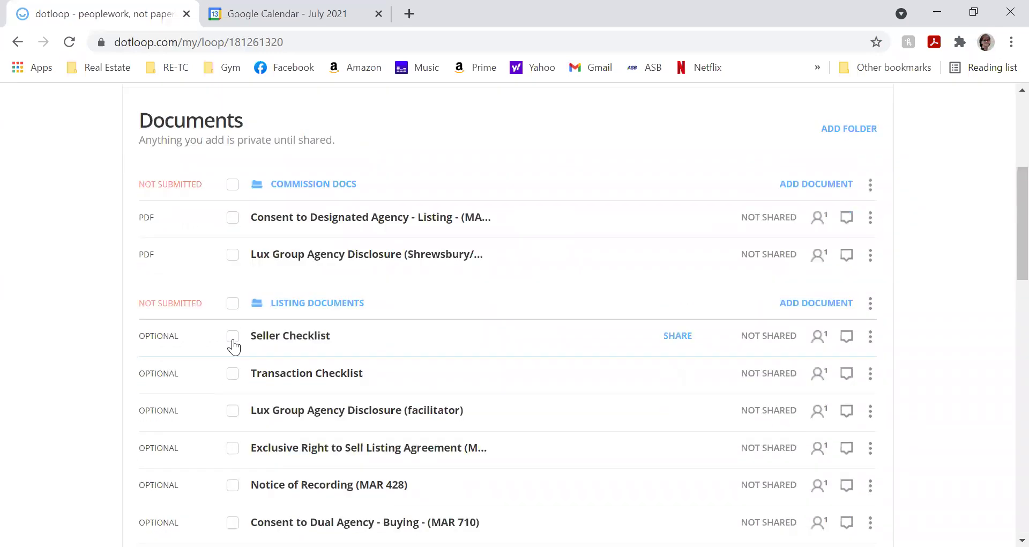
click(232, 338)
scroll(328, 344, down, 20)
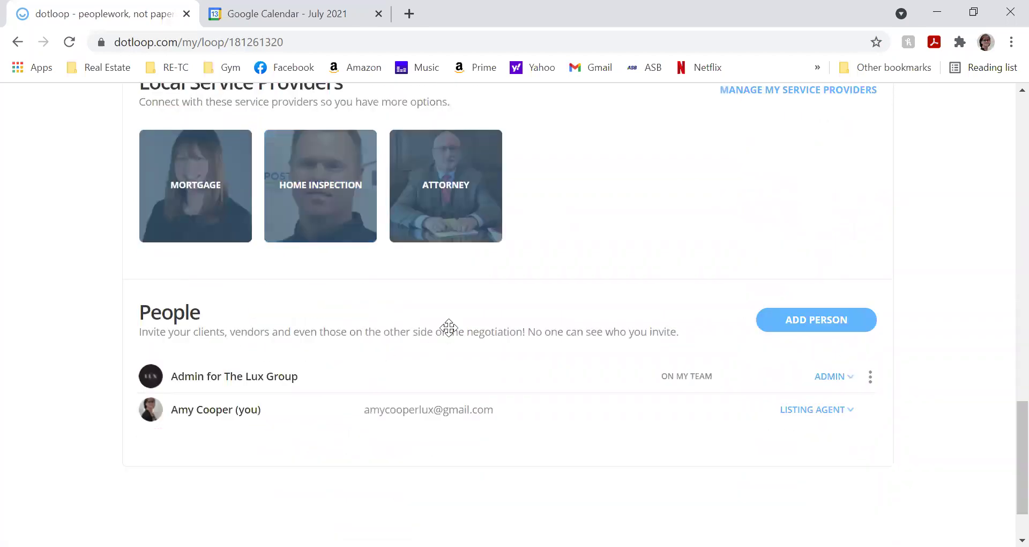
scroll(449, 329, up, 20)
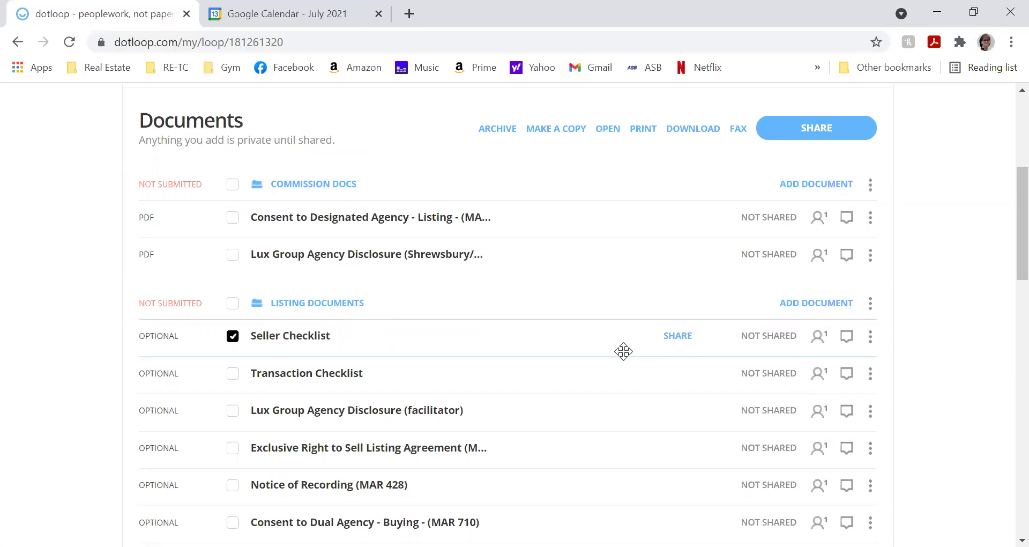
click(299, 338)
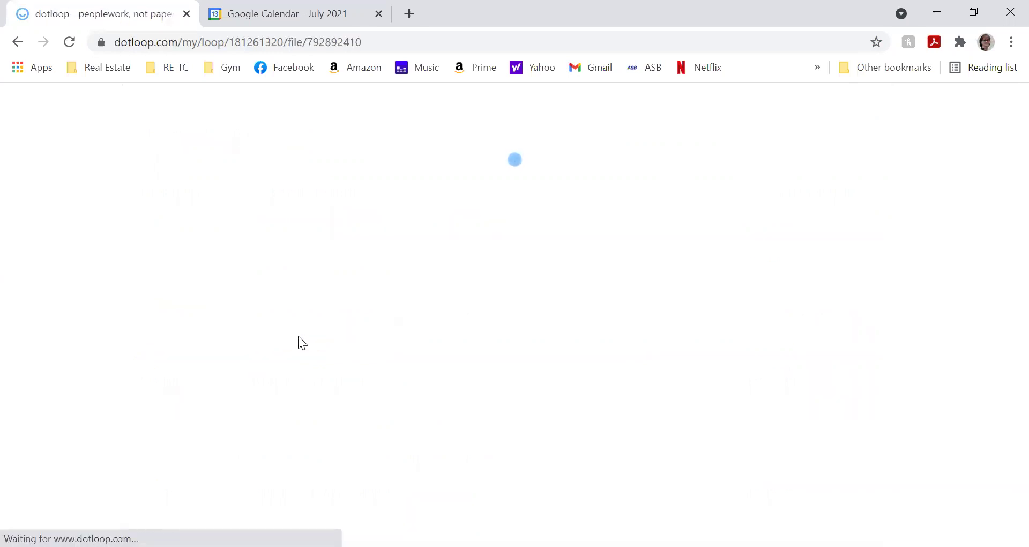
scroll(300, 332, down, 3)
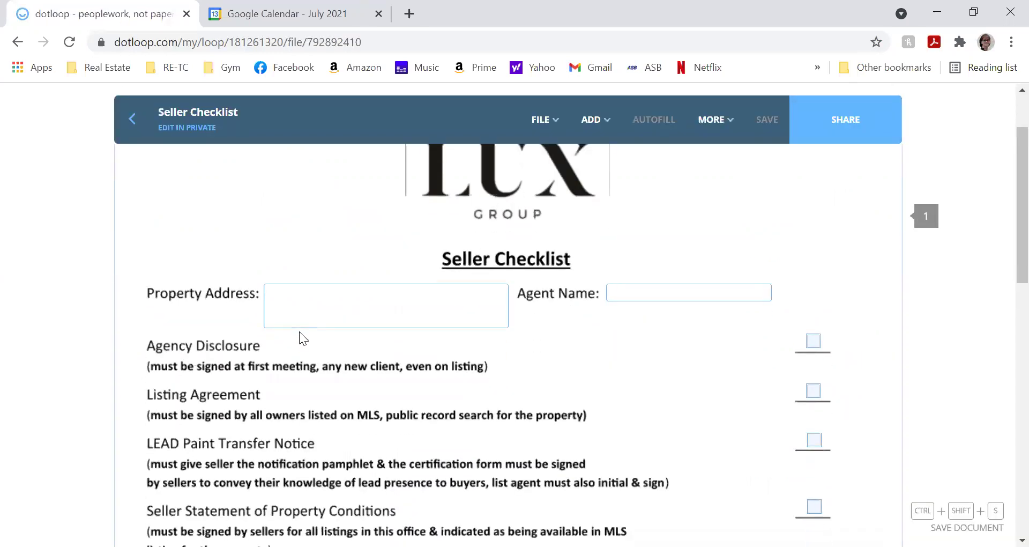
scroll(301, 331, down, 2)
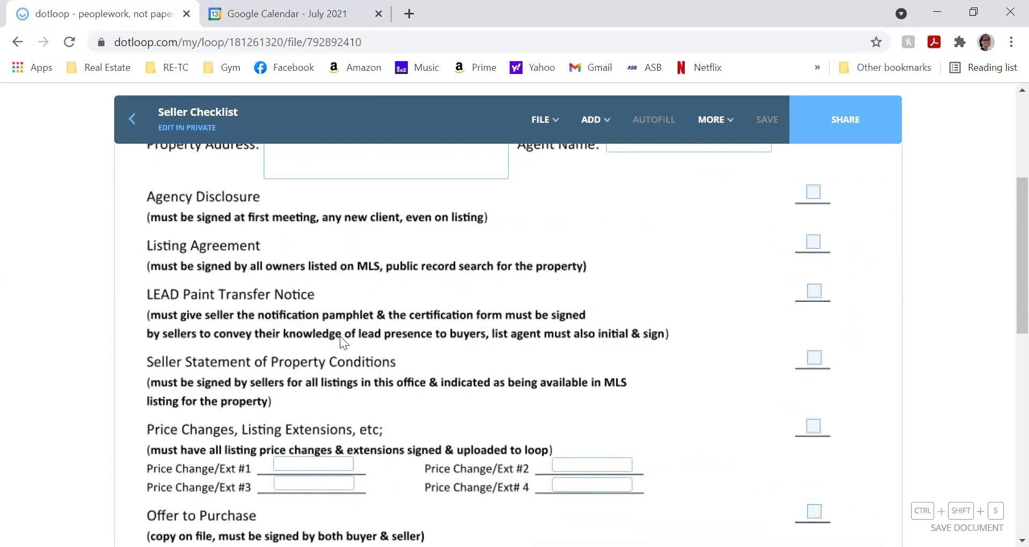
scroll(340, 335, down, 2)
scroll(343, 338, down, 2)
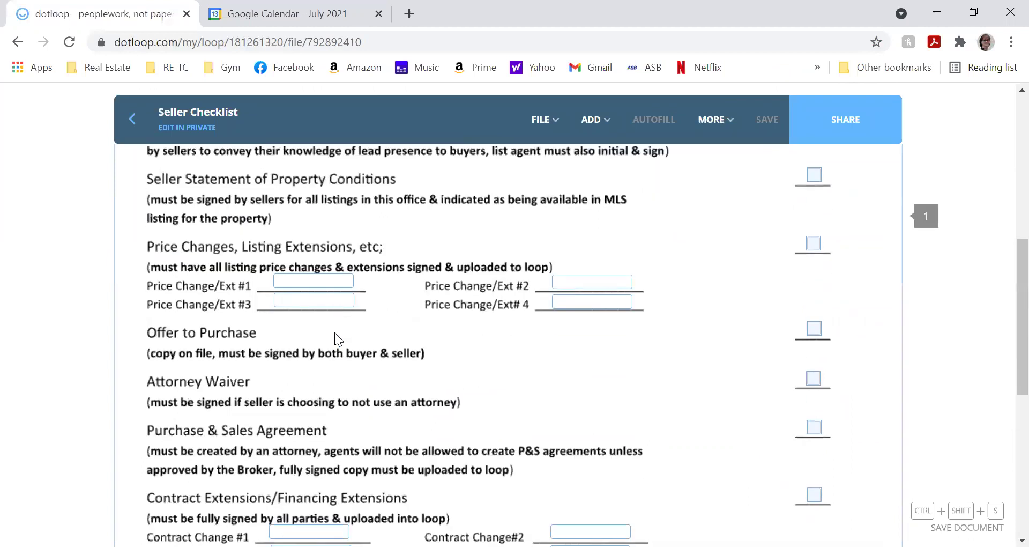
scroll(337, 319, up, 3)
scroll(336, 318, up, 1)
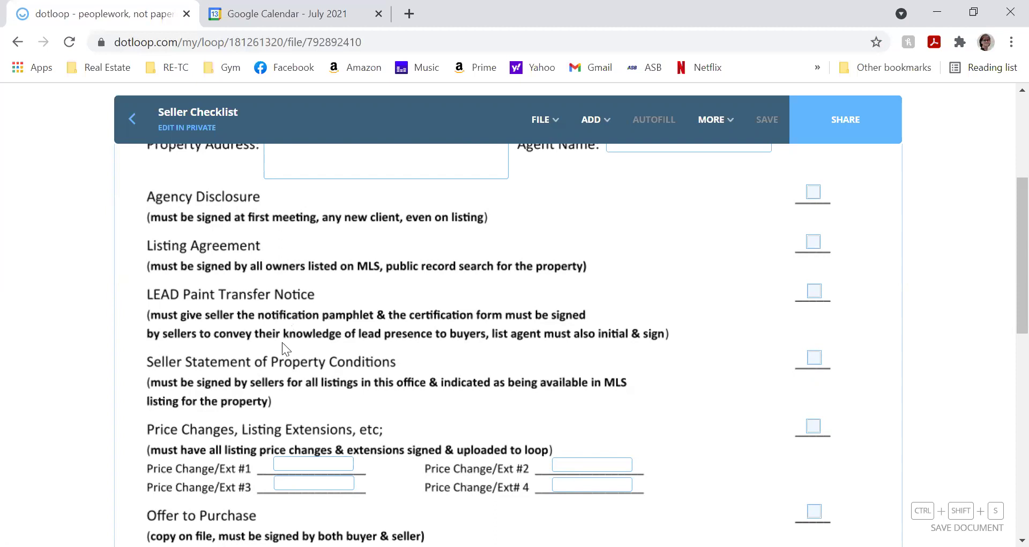
scroll(278, 368, down, 3)
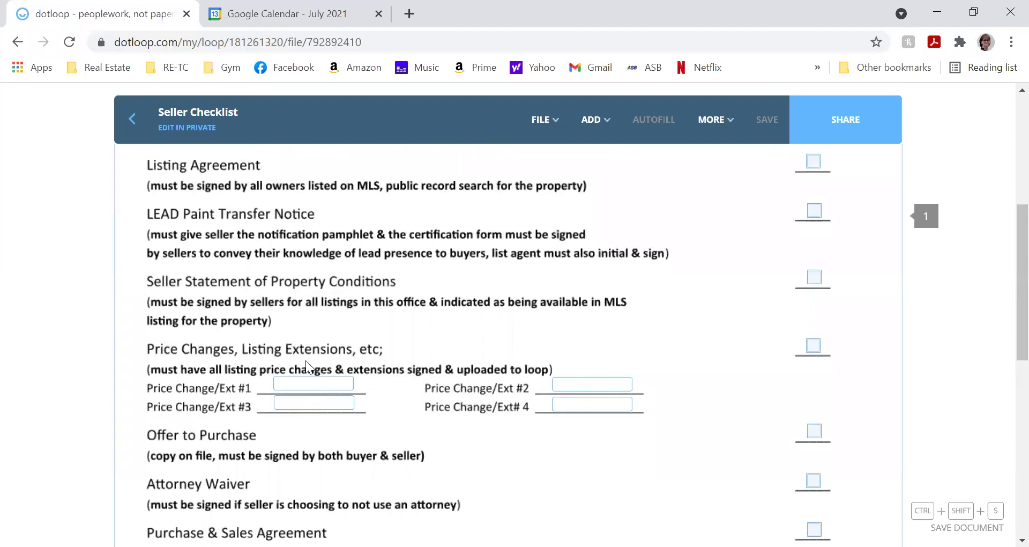
scroll(306, 360, down, 3)
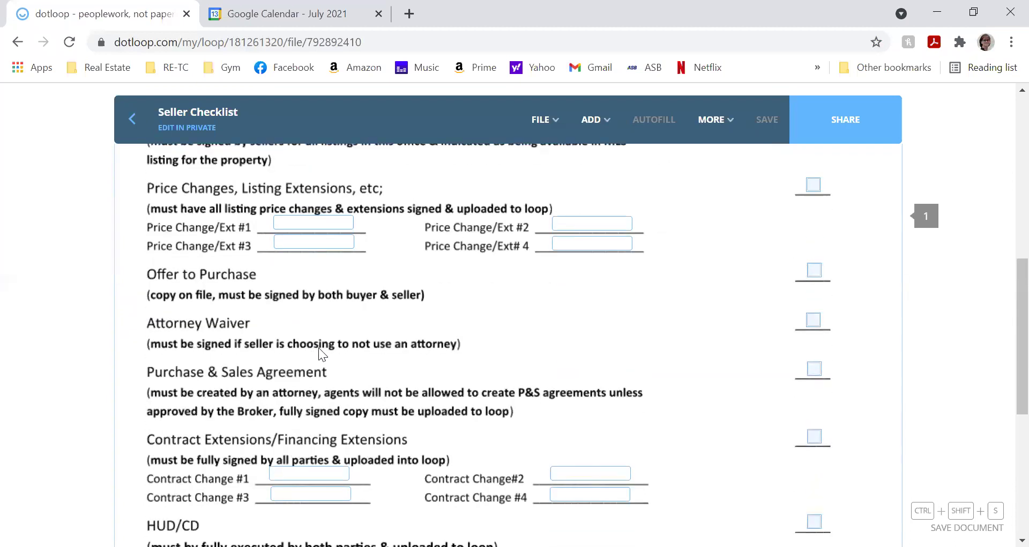
scroll(318, 347, down, 1)
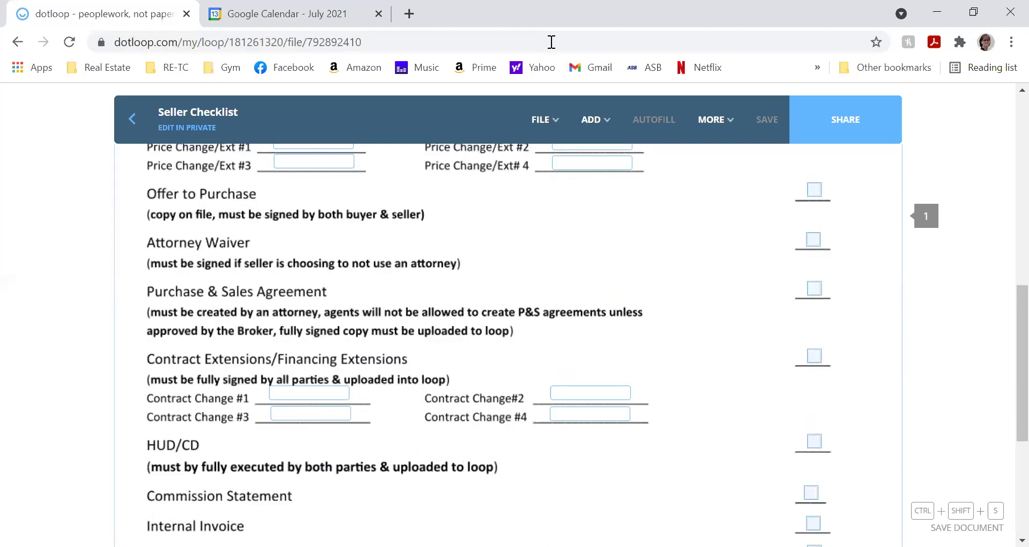
click(132, 120)
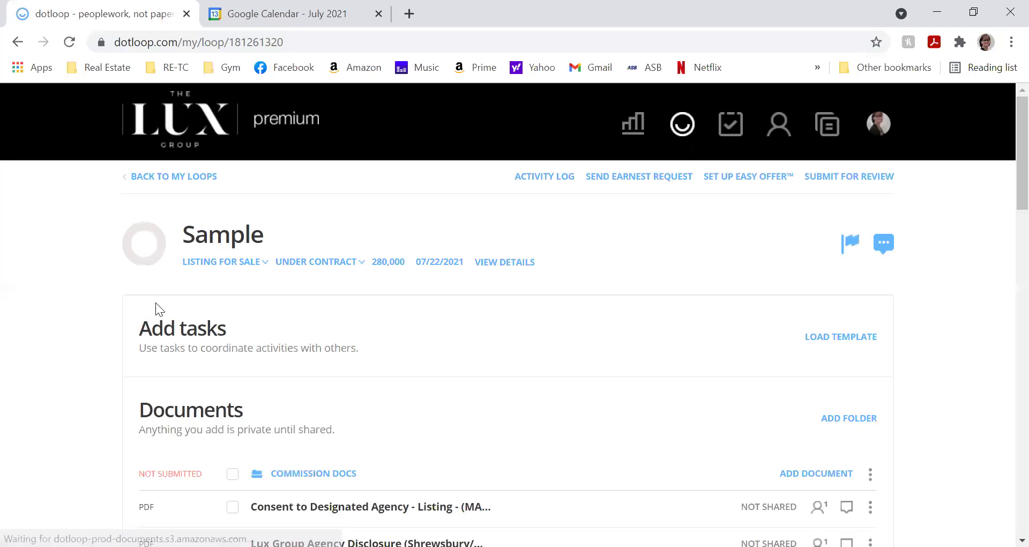
- Check the Commission Docs folder and submit the loop for review, reaching the property address request
scroll(156, 303, down, 3)
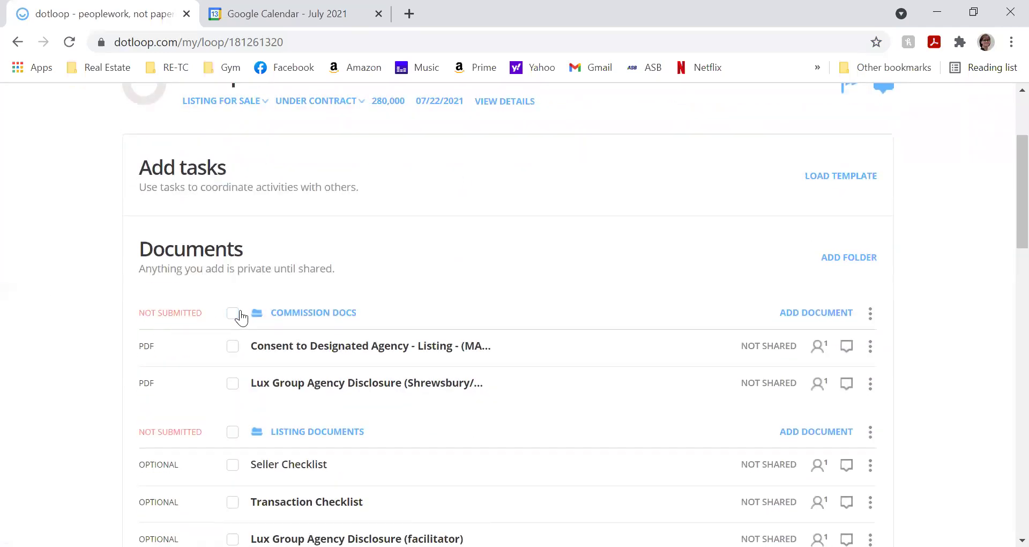
click(233, 314)
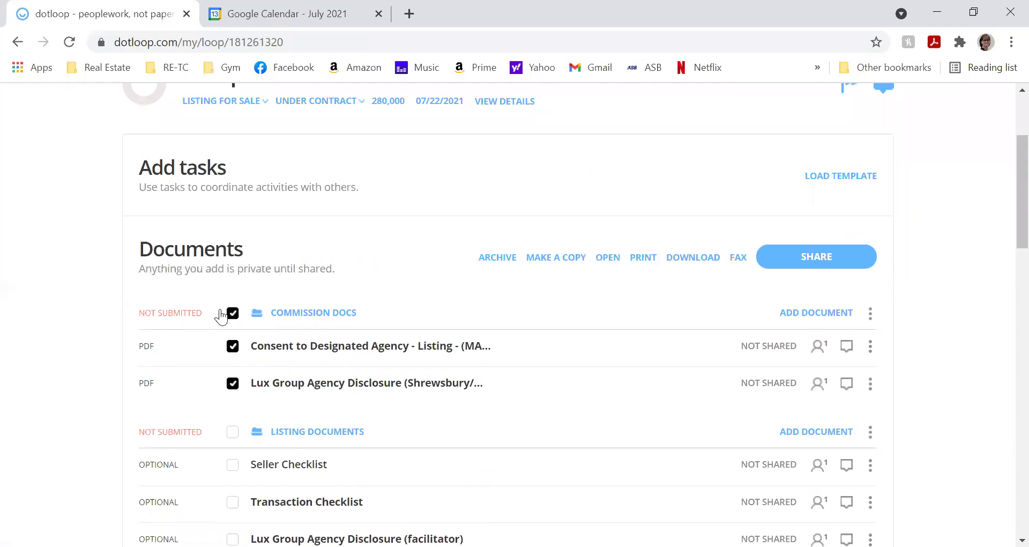
scroll(468, 263, up, 3)
scroll(467, 262, up, 1)
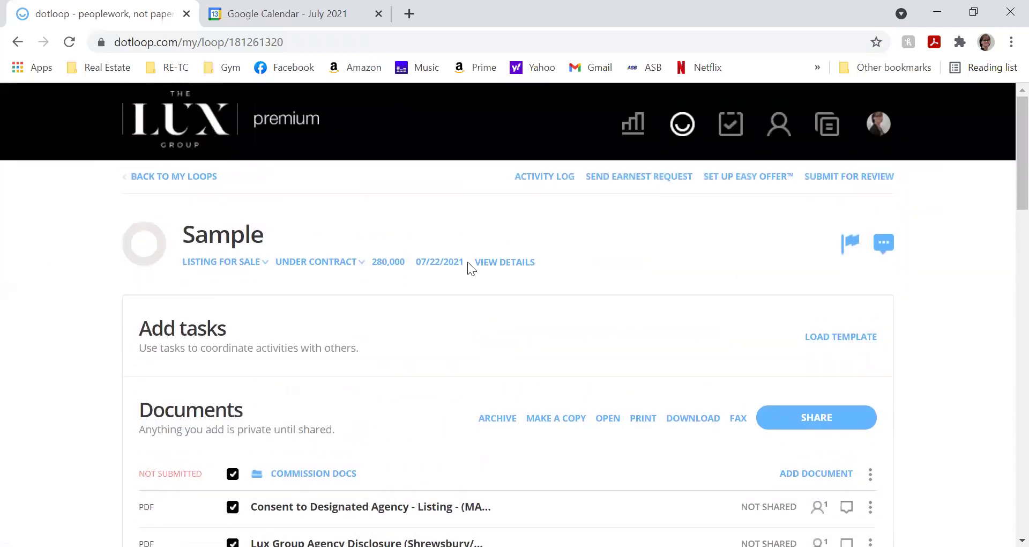
click(851, 179)
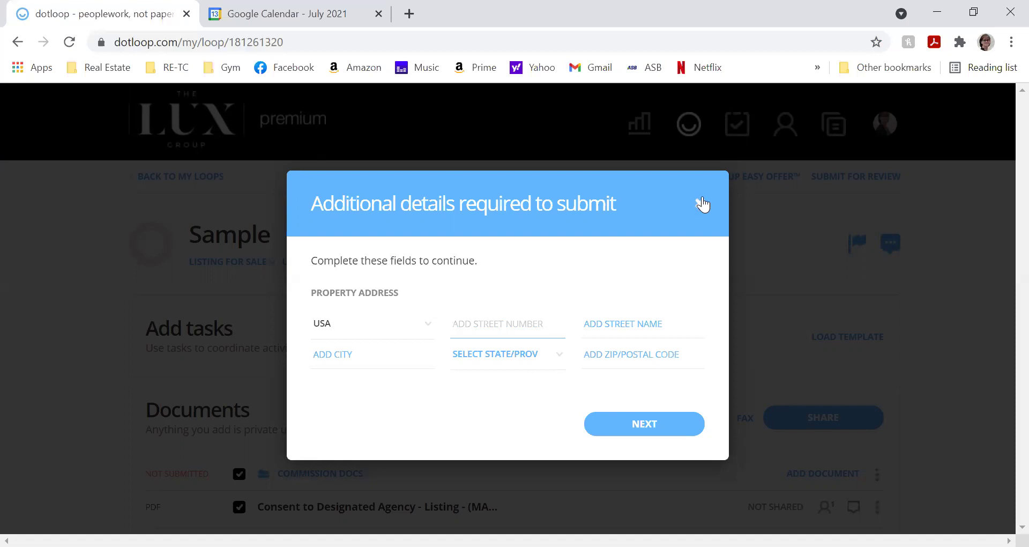
click(703, 198)
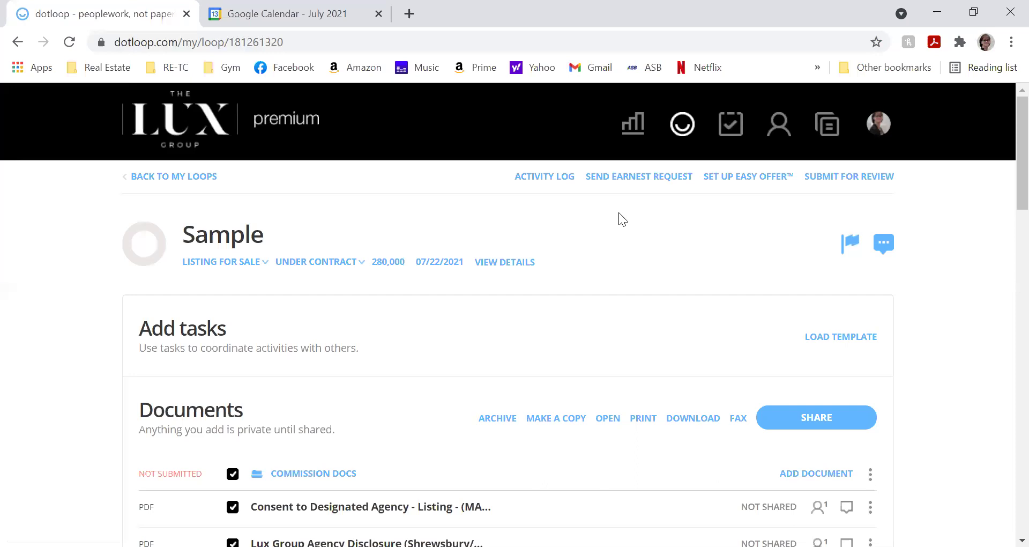
- Scroll down to the Documents list, with Commission Docs still checked at the top
scroll(620, 212, down, 5)
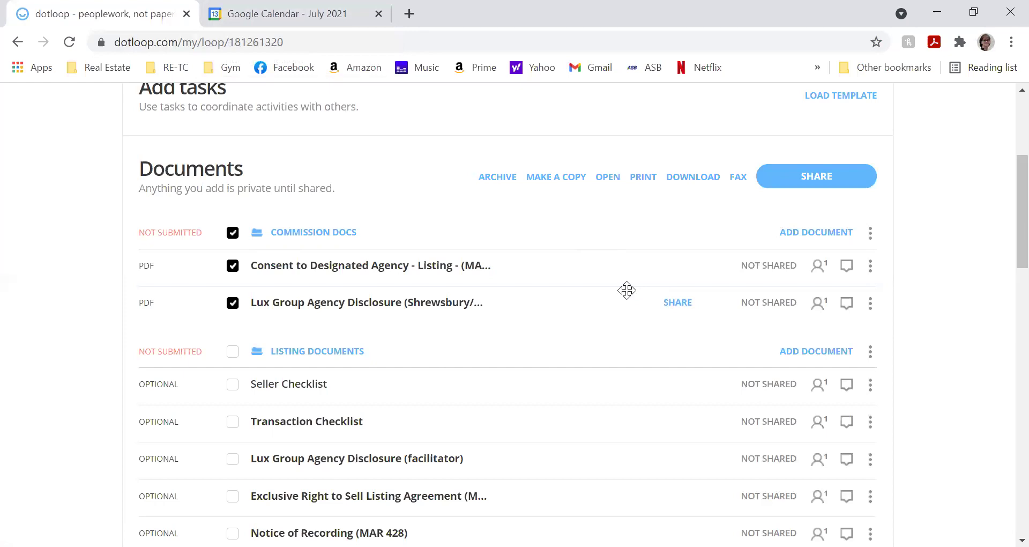
scroll(627, 288, up, 3)
scroll(629, 288, up, 1)
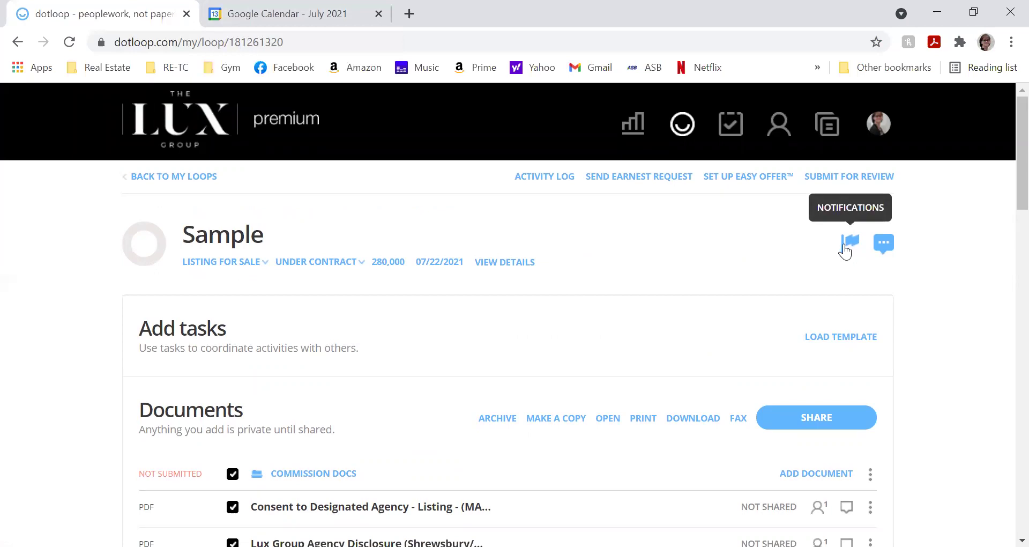
scroll(798, 370, down, 3)
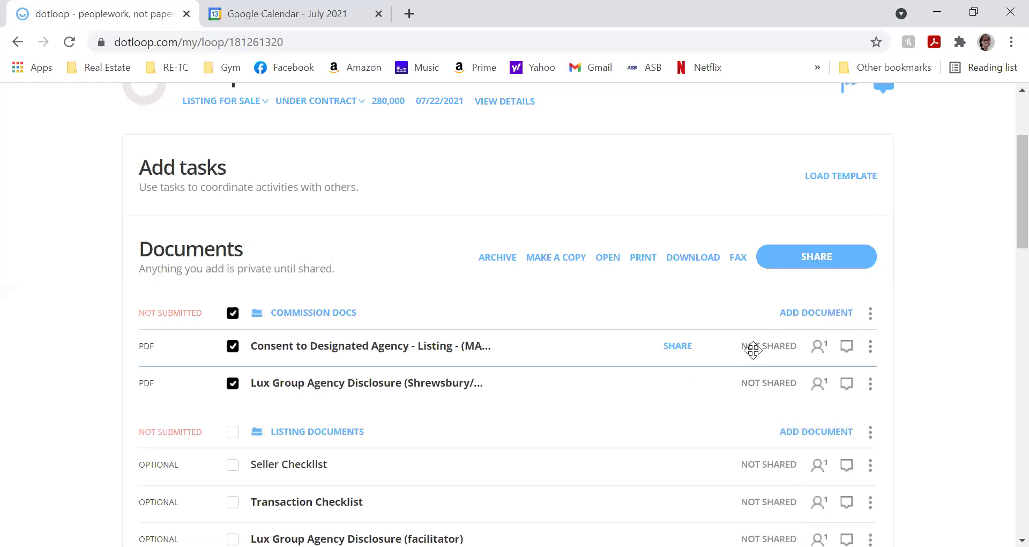
scroll(758, 363, up, 3)
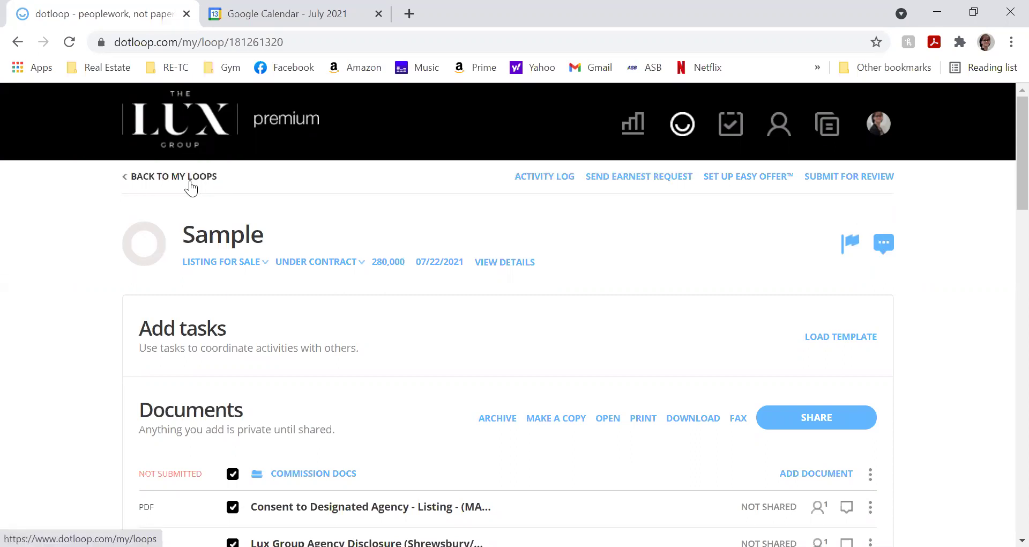
scroll(331, 276, down, 3)
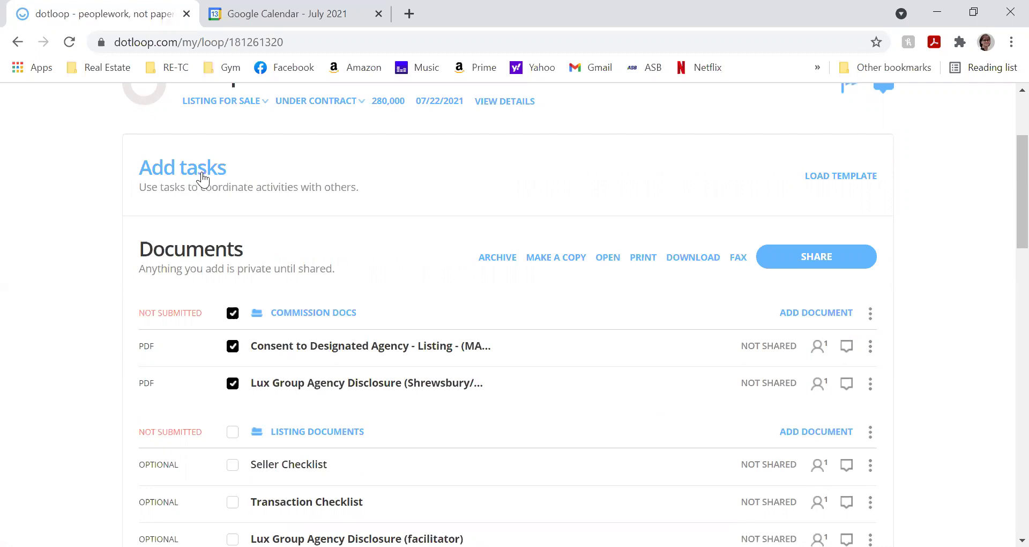
scroll(195, 135, up, 3)
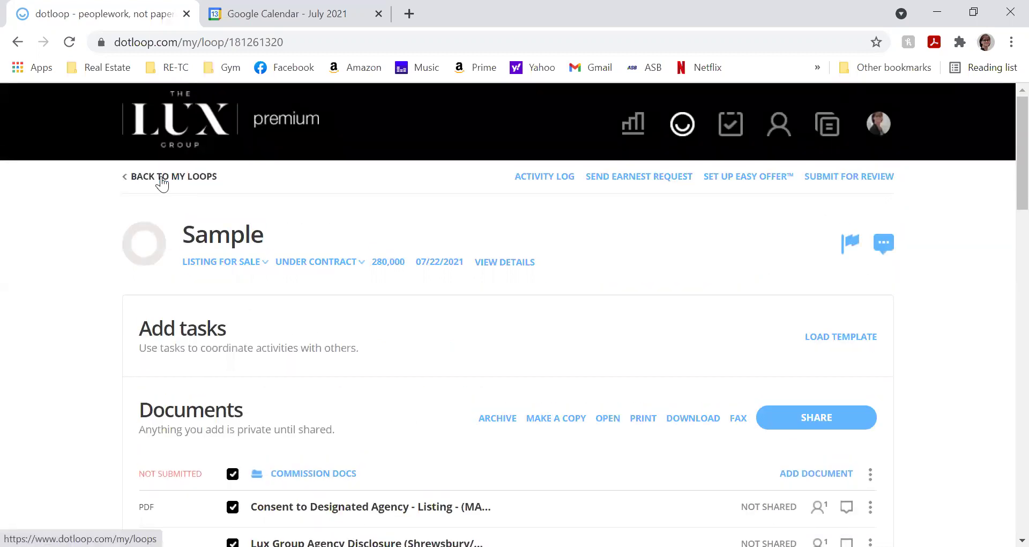
click(160, 178)
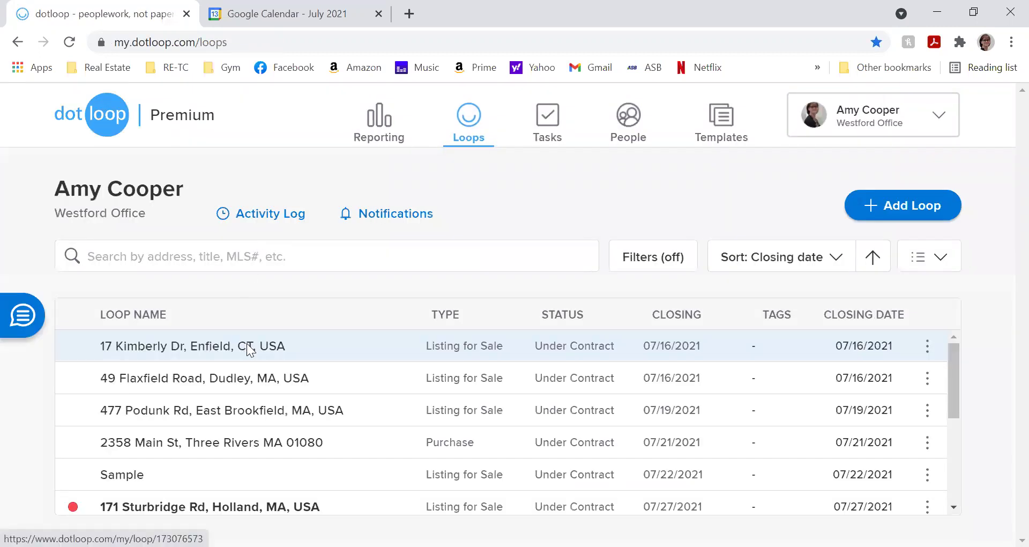
scroll(247, 343, down, 5)
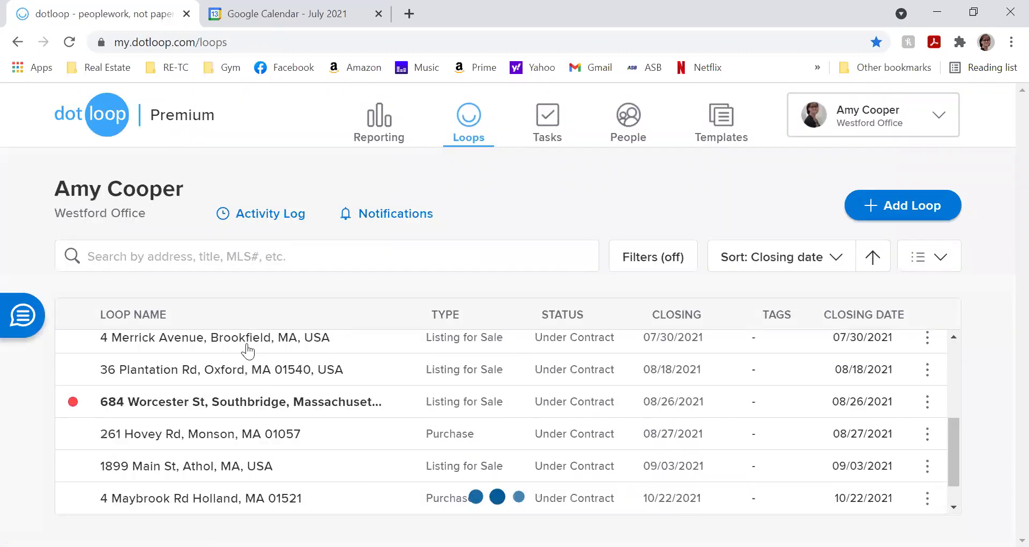
click(229, 480)
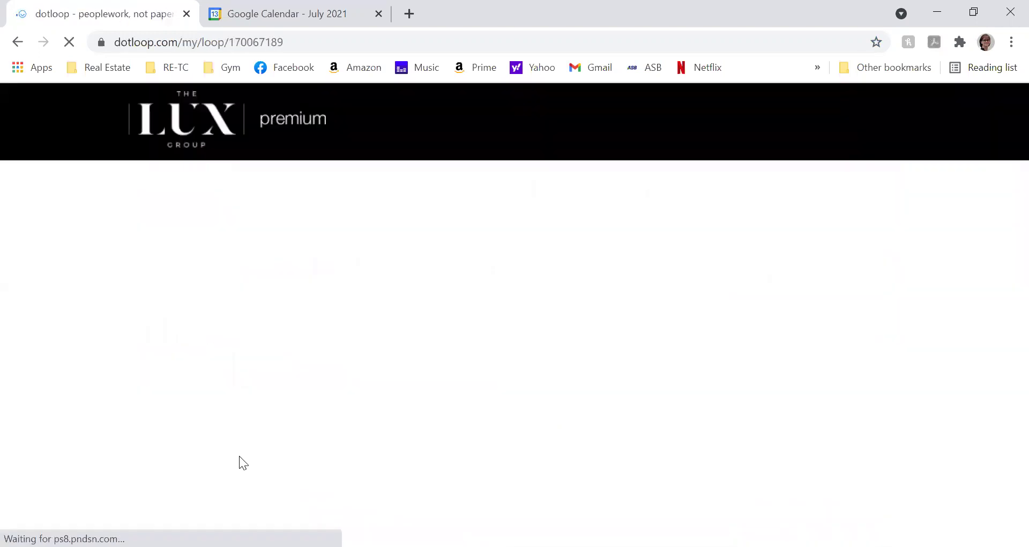
scroll(252, 429, down, 2)
scroll(255, 419, down, 3)
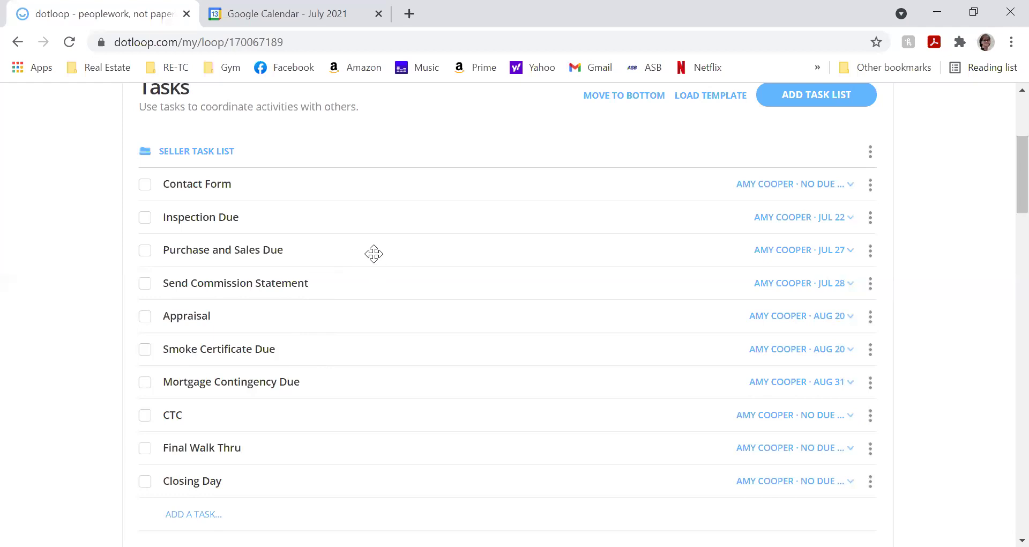
scroll(374, 253, up, 3)
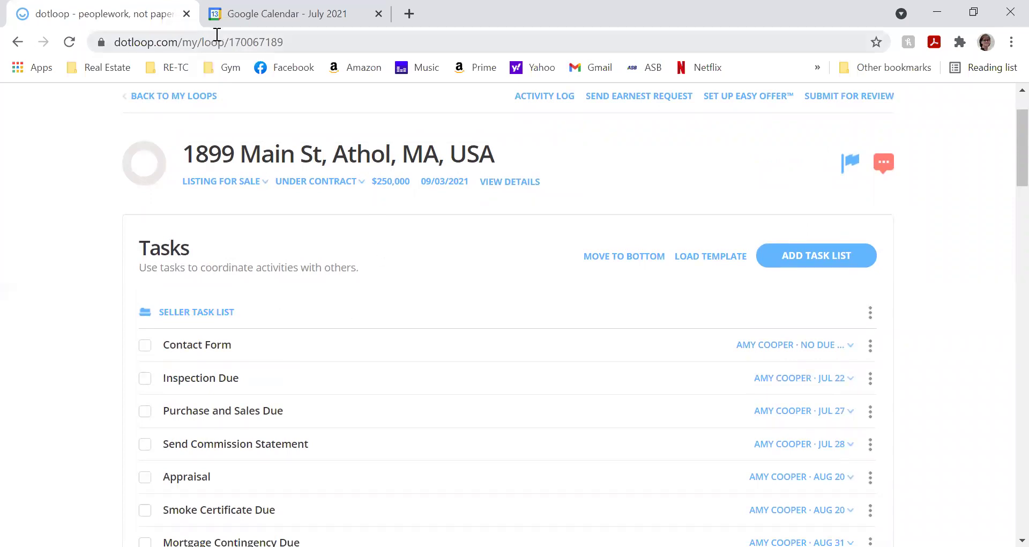
scroll(670, 153, up, 2)
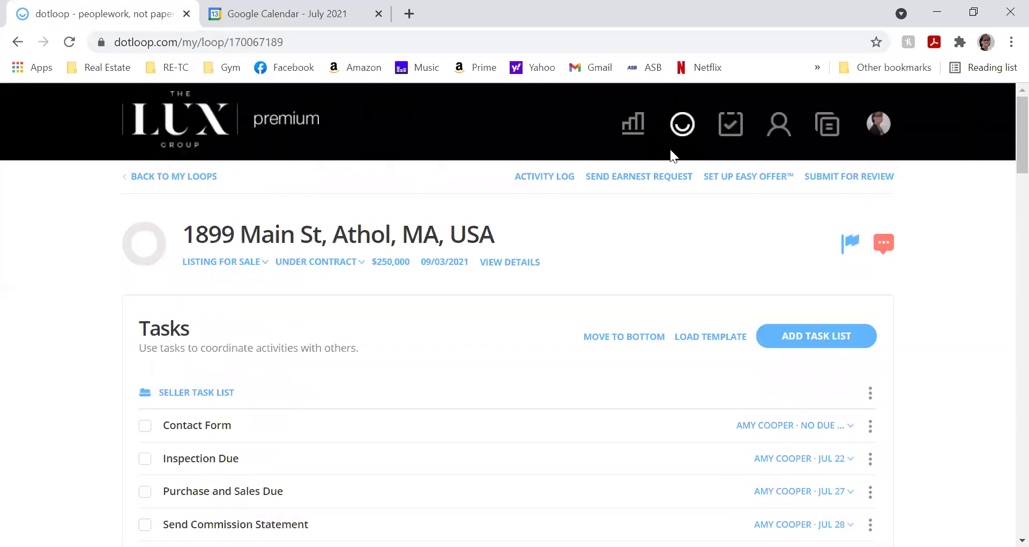
- Open the Tasks overview and scroll through tasks assigned to me, grouped under Today and Tomorrow
click(728, 131)
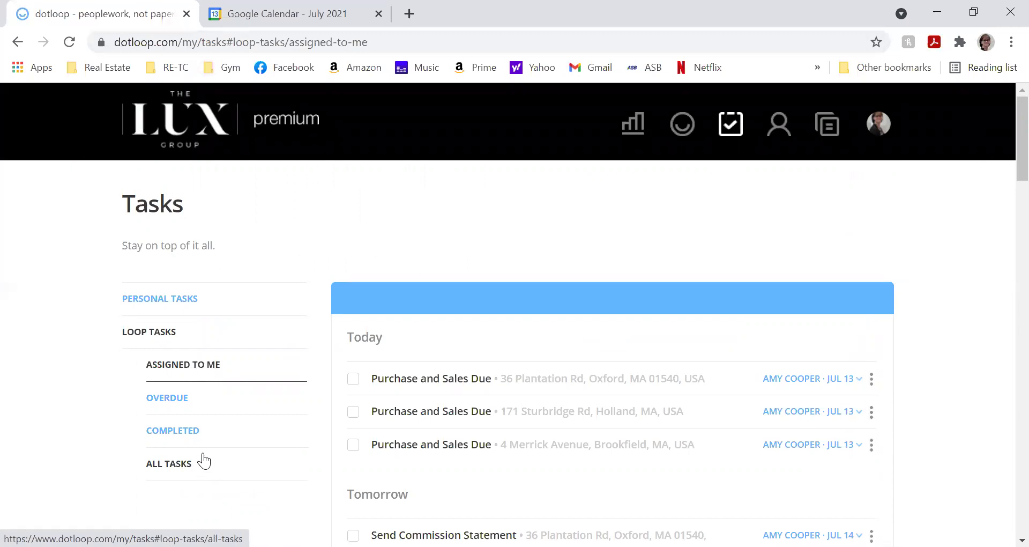
scroll(559, 263, down, 3)
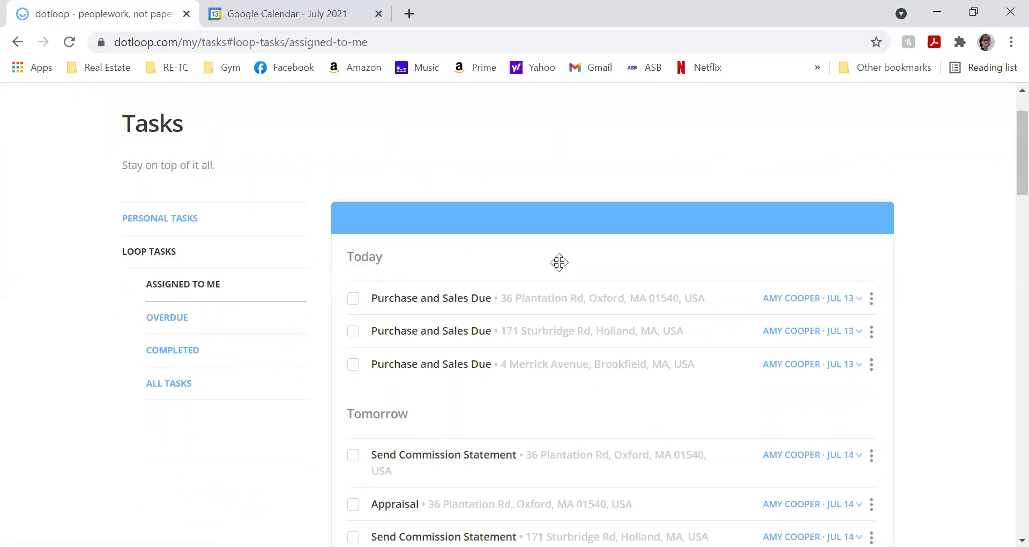
middle_click(583, 304)
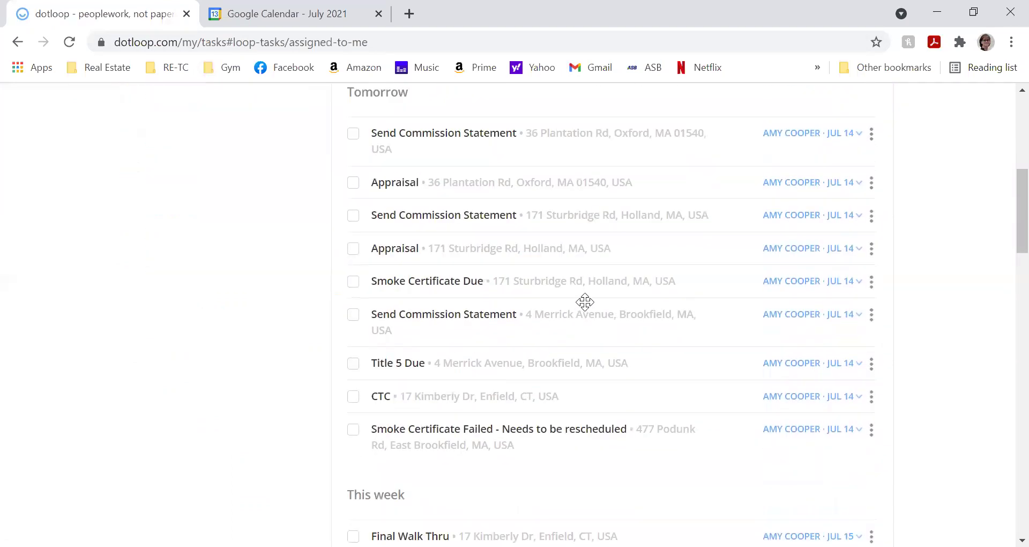
scroll(592, 299, up, 1)
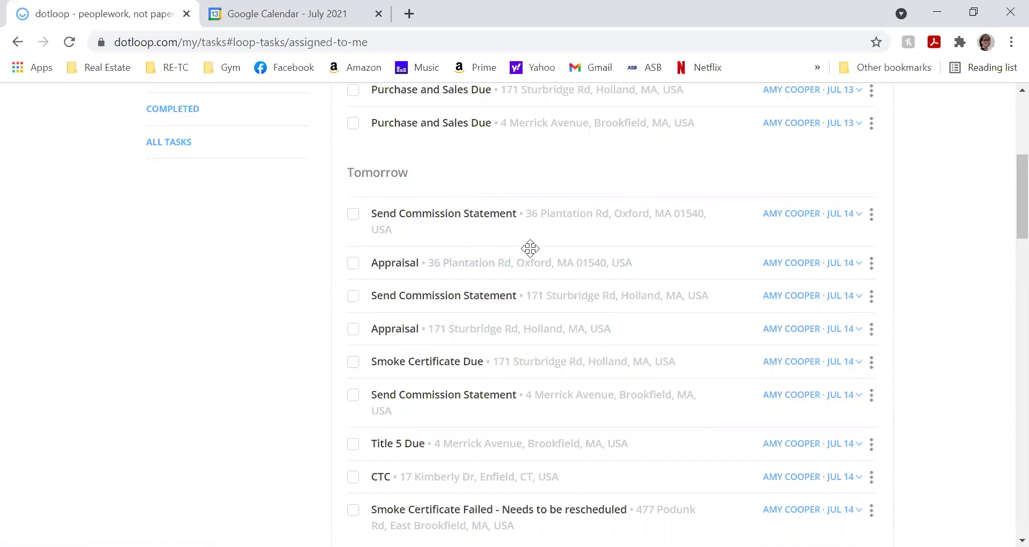
middle_click(532, 317)
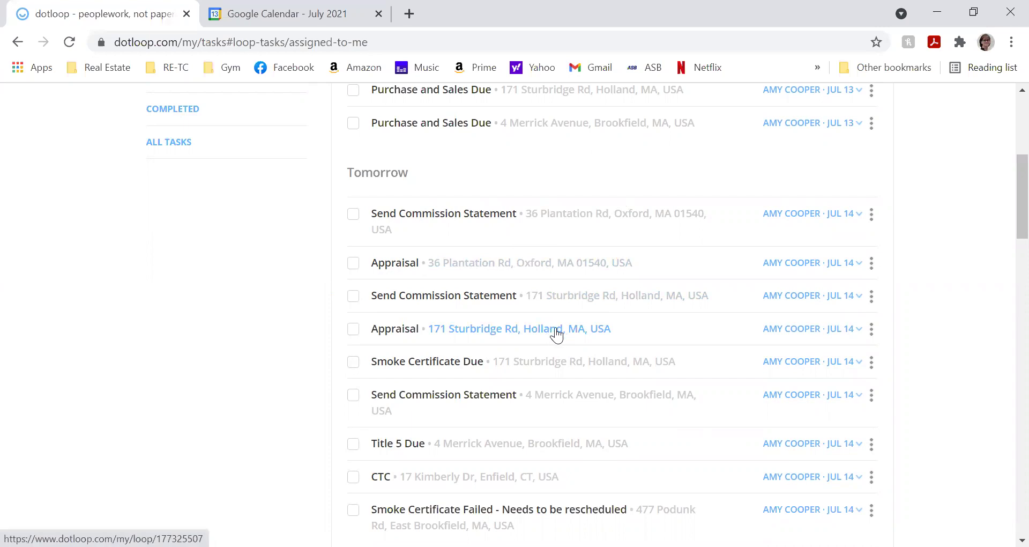
scroll(552, 284, up, 3)
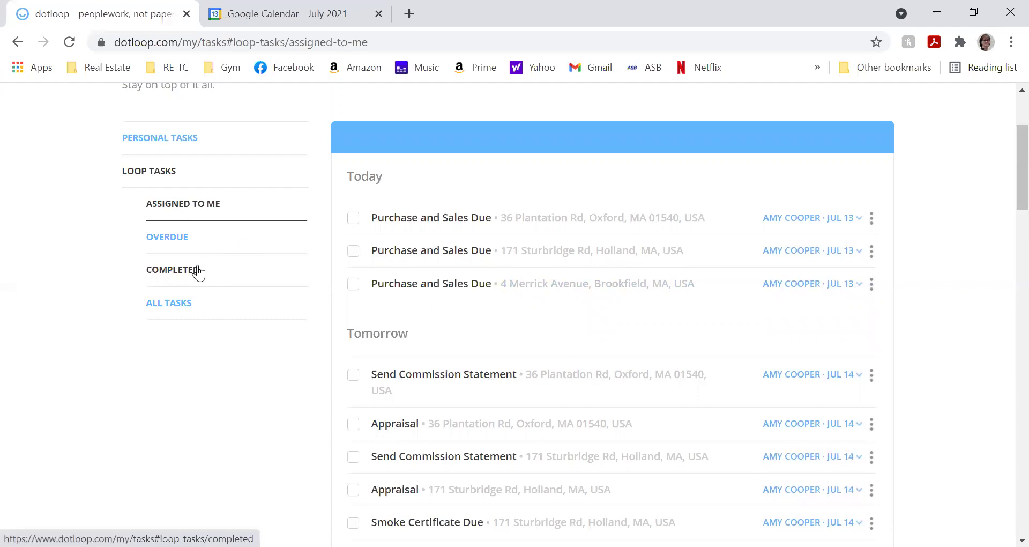
scroll(280, 183, up, 3)
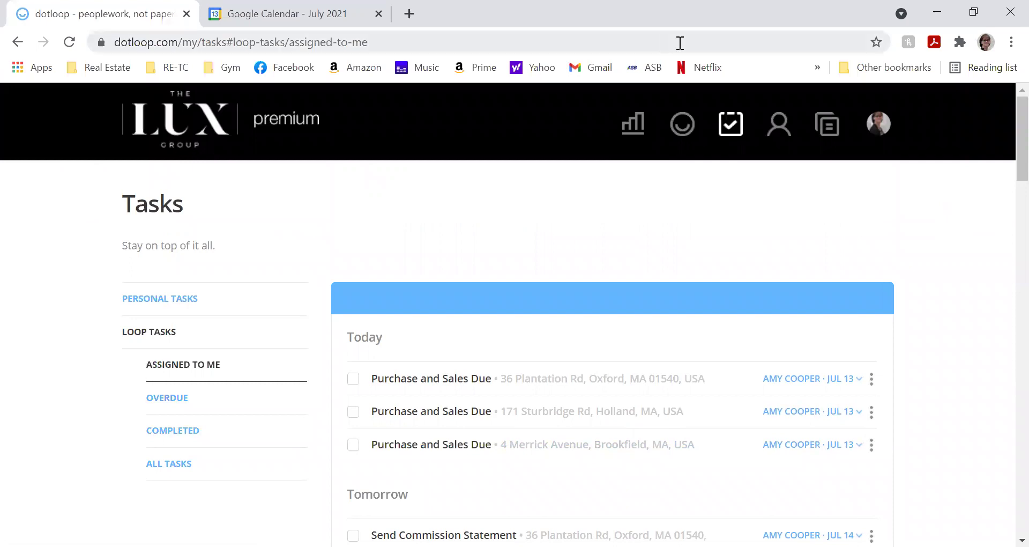
click(689, 129)
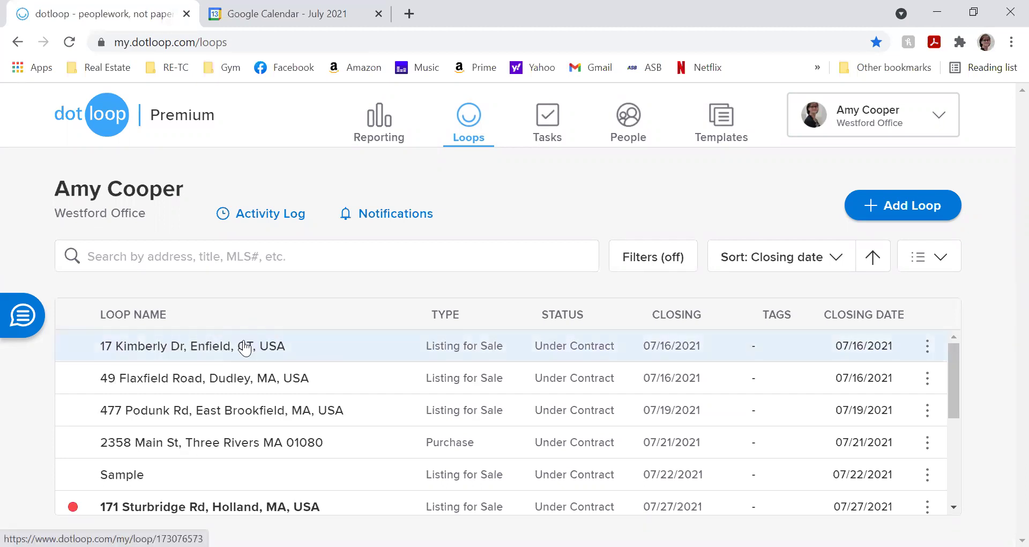
click(245, 341)
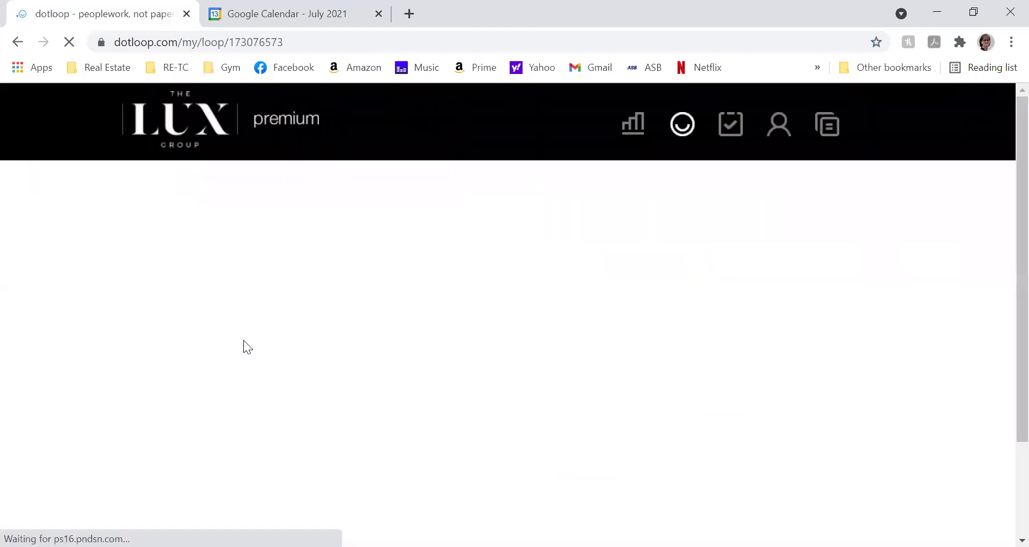
scroll(246, 335, down, 5)
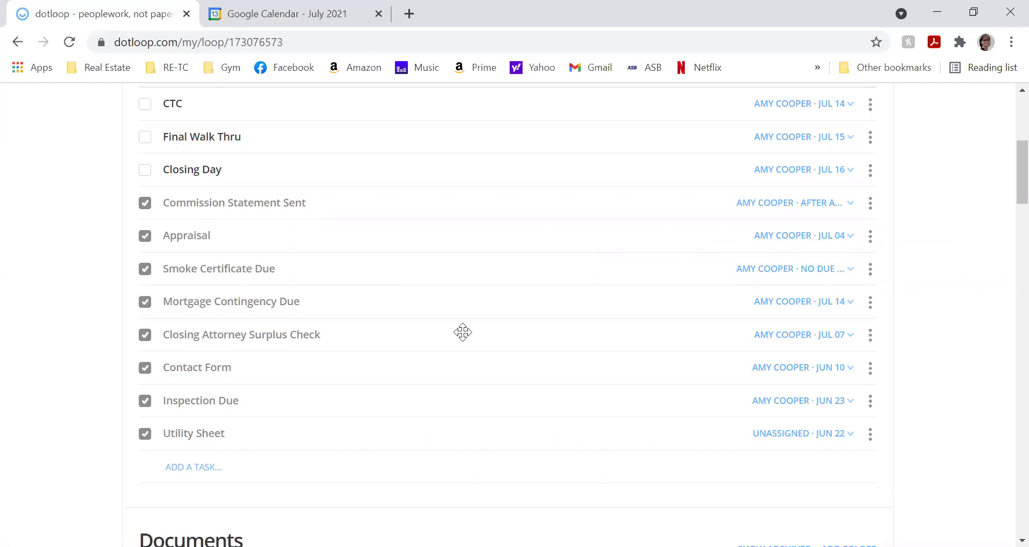
scroll(465, 329, down, 1)
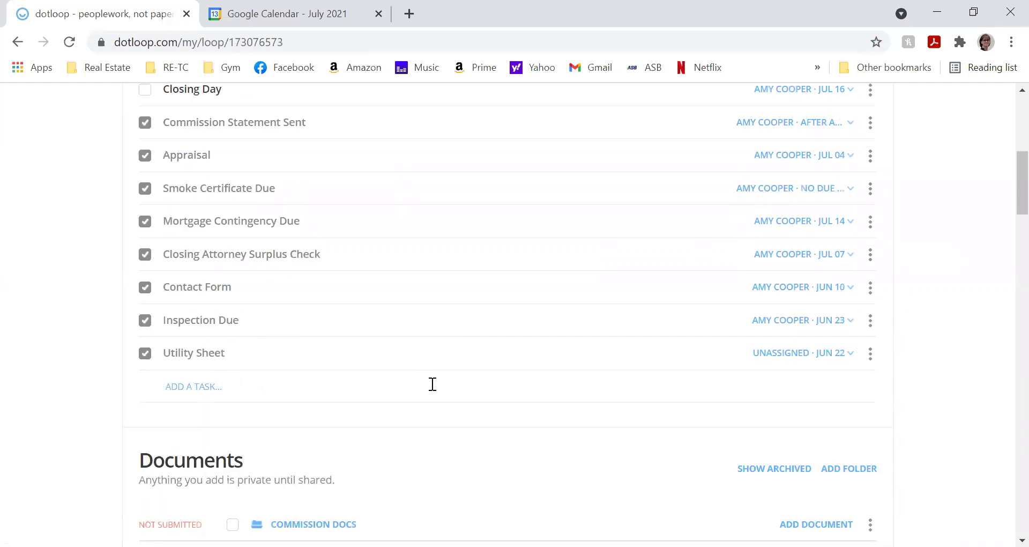
scroll(437, 384, up, 6)
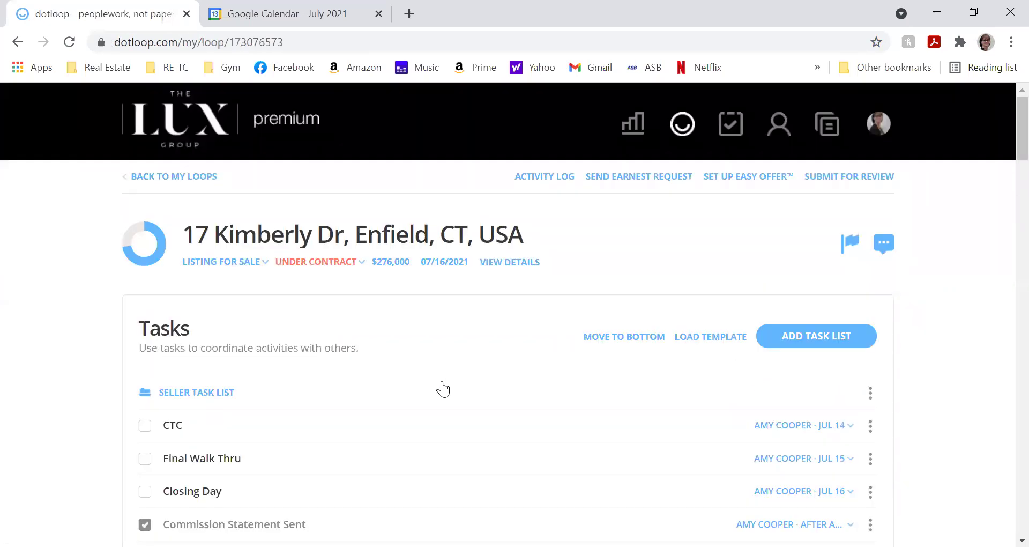
scroll(864, 434, down, 3)
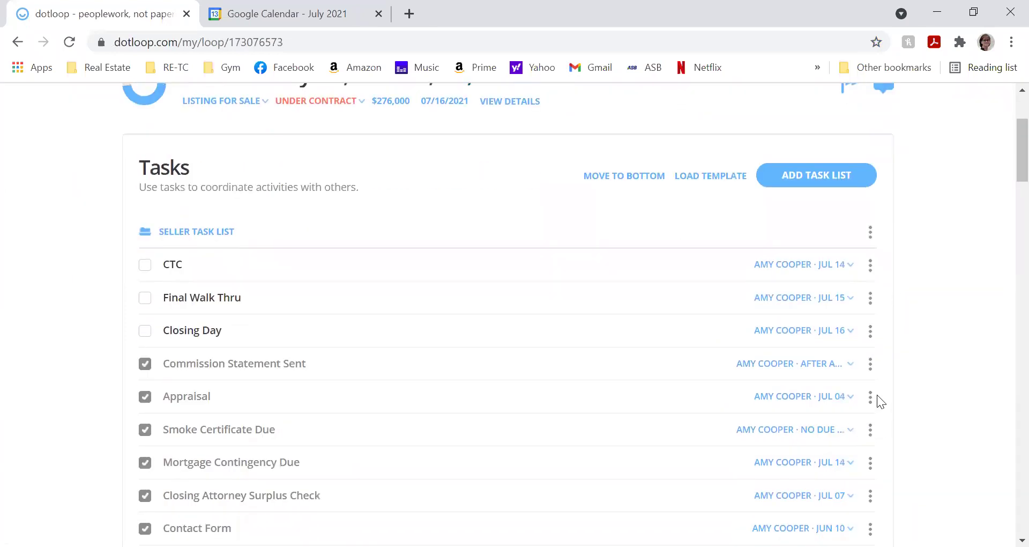
- Review the Enfield loop's tasks, peeking at Commission Statement Sent options, then open Templates
click(869, 366)
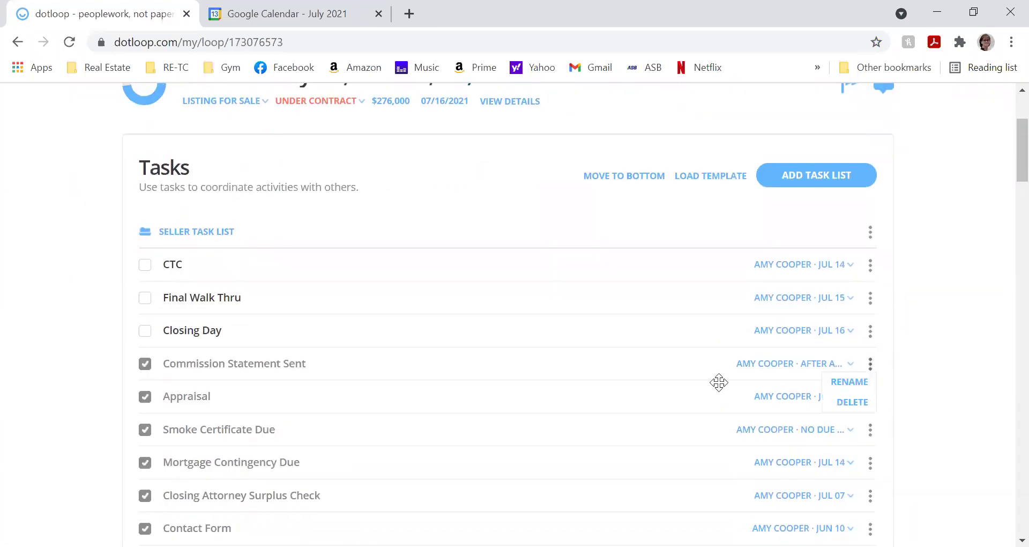
click(672, 363)
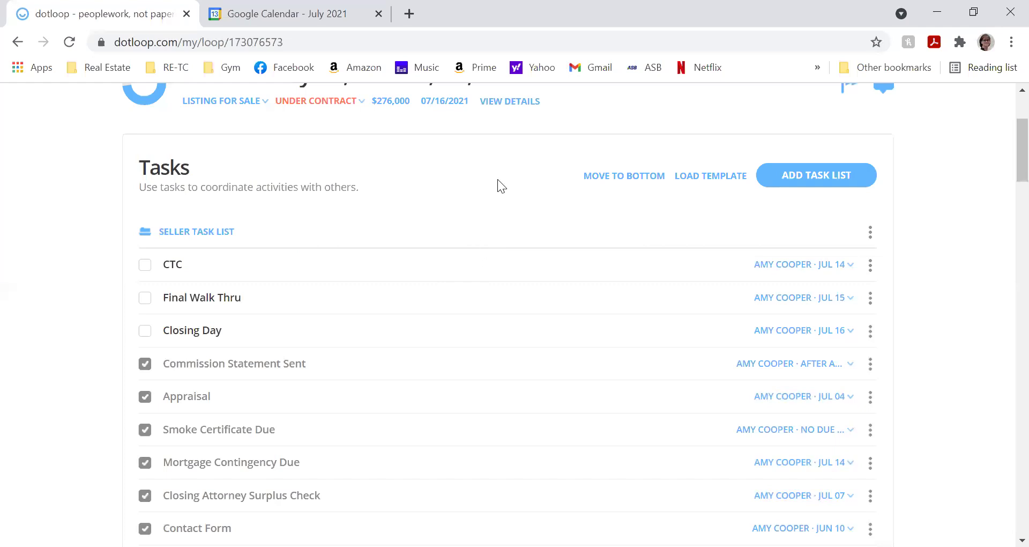
scroll(499, 185, up, 3)
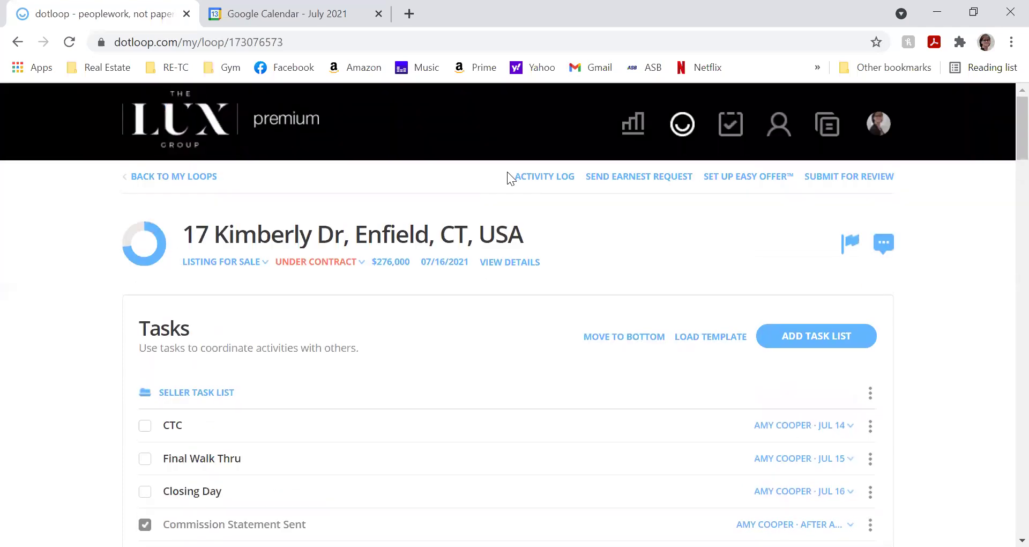
scroll(506, 169, down, 3)
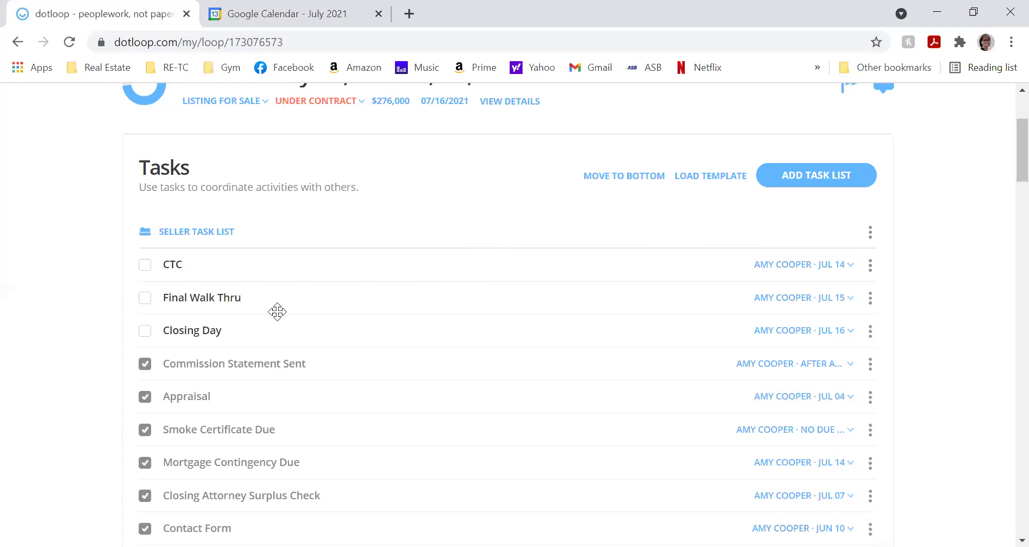
scroll(322, 297, up, 3)
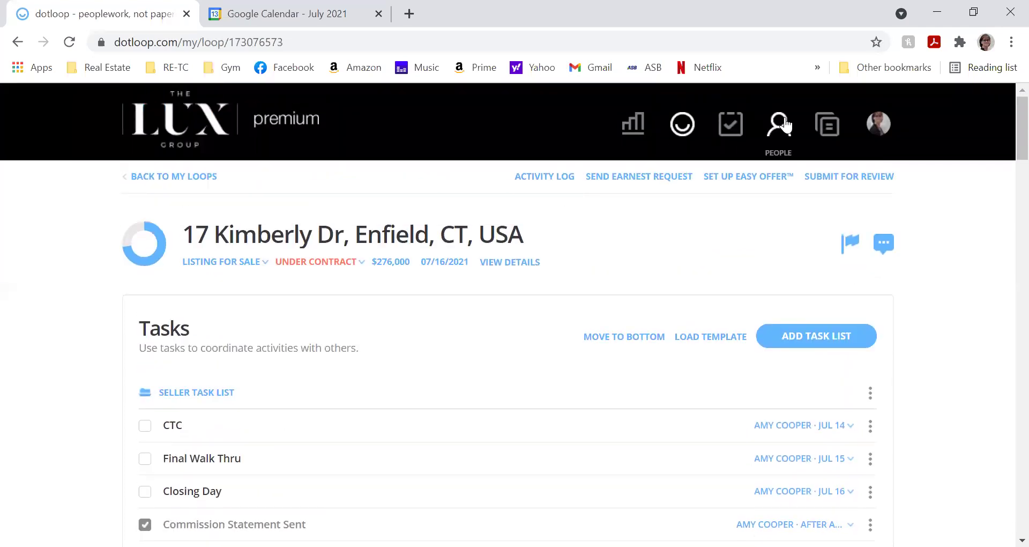
click(826, 135)
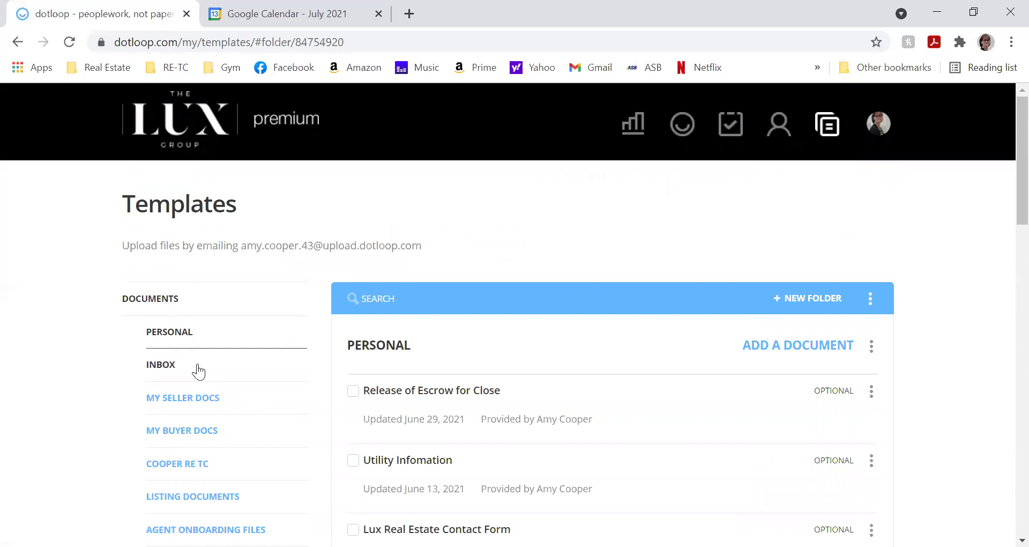
- Browse the template folders, viewing SELLER FORM PACK and then BUYER (ADDITIONAL FORMS) forms
scroll(202, 364, down, 5)
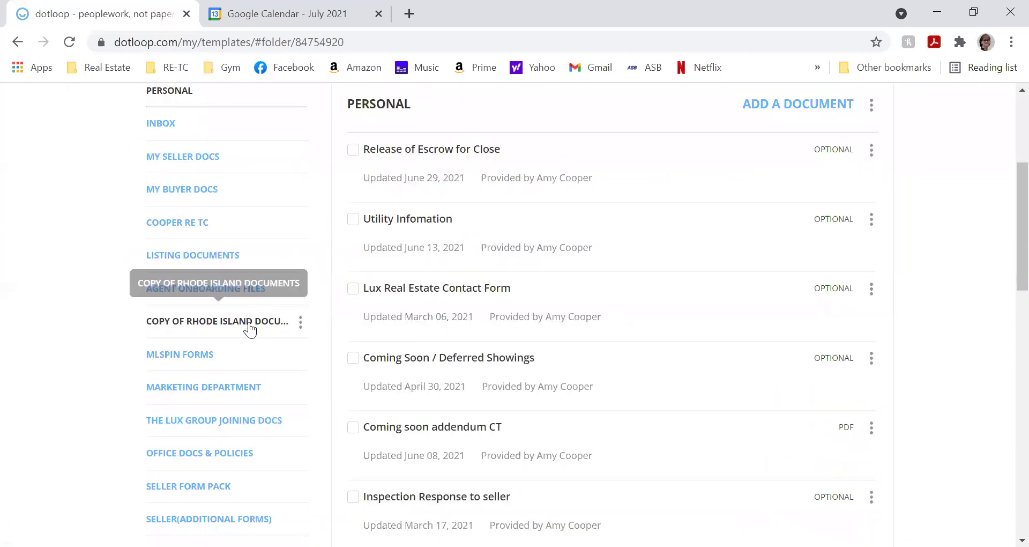
scroll(249, 327, down, 4)
scroll(245, 361, down, 5)
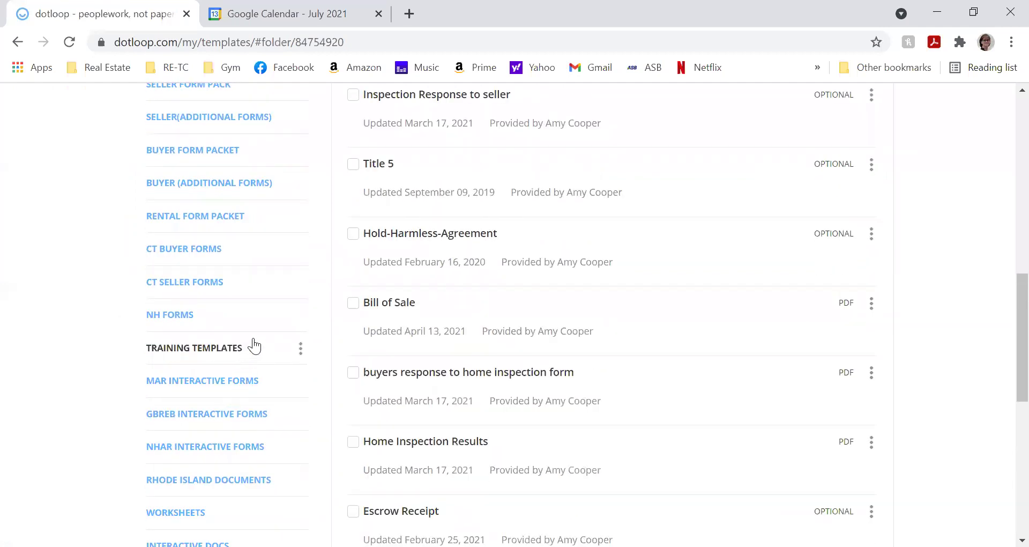
scroll(251, 340, up, 2)
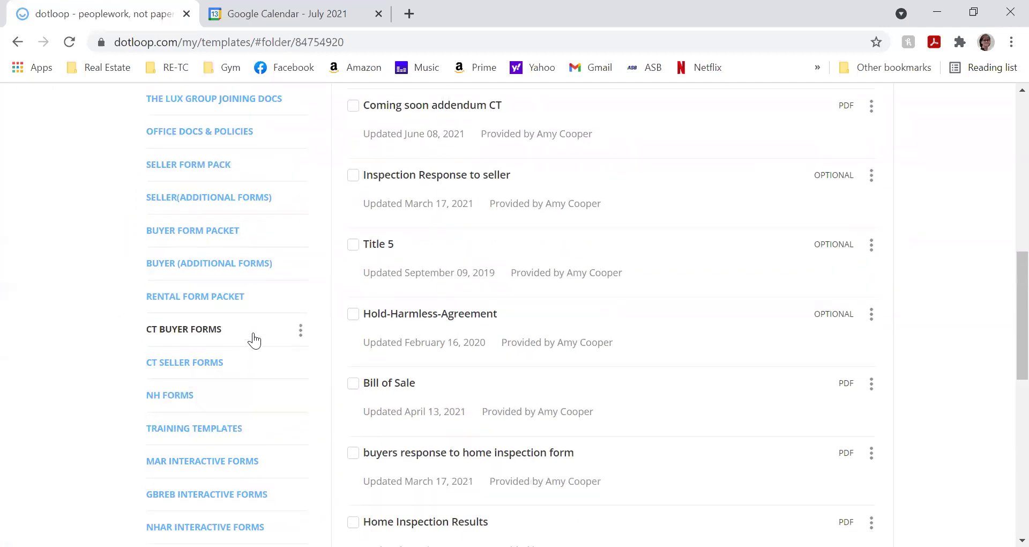
click(253, 177)
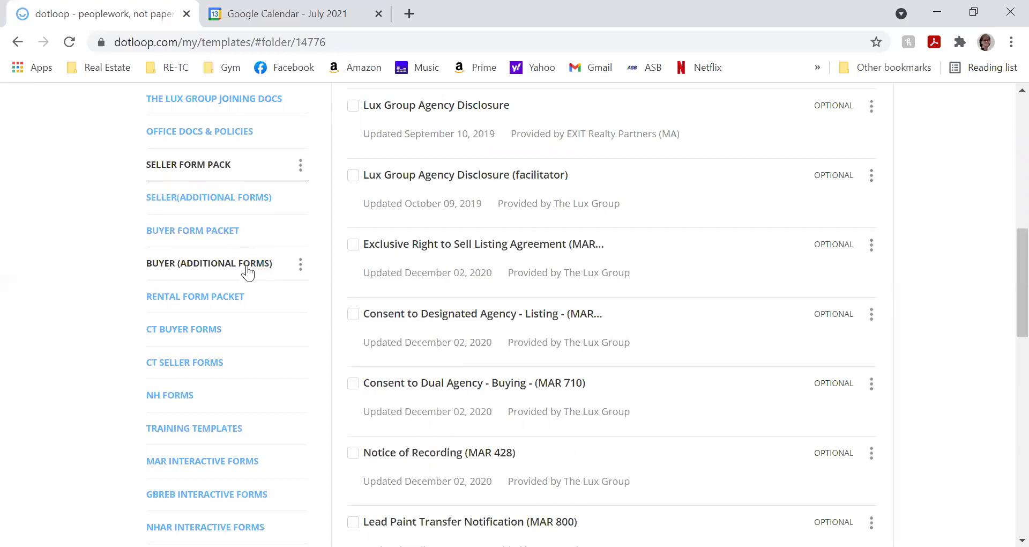
click(231, 275)
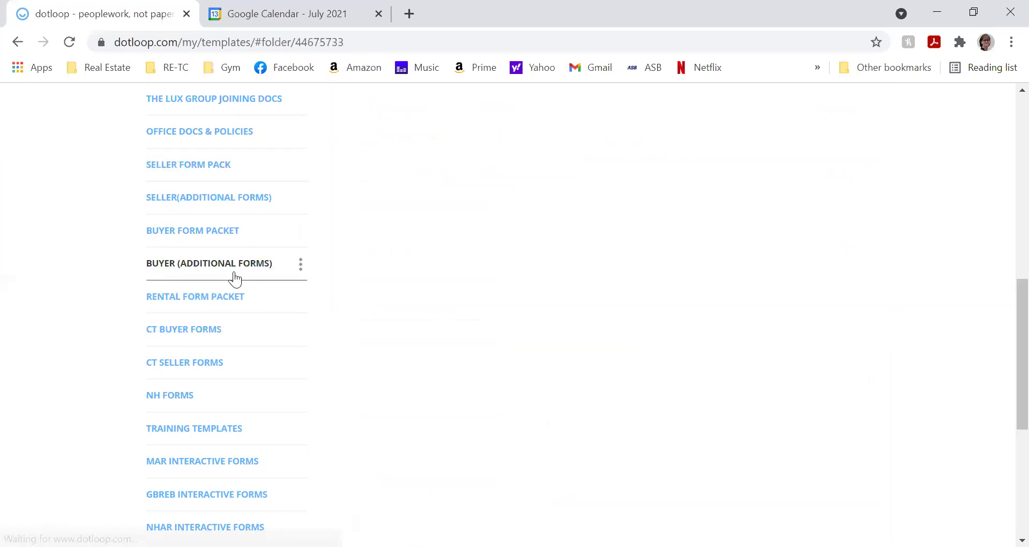
scroll(483, 186, up, 6)
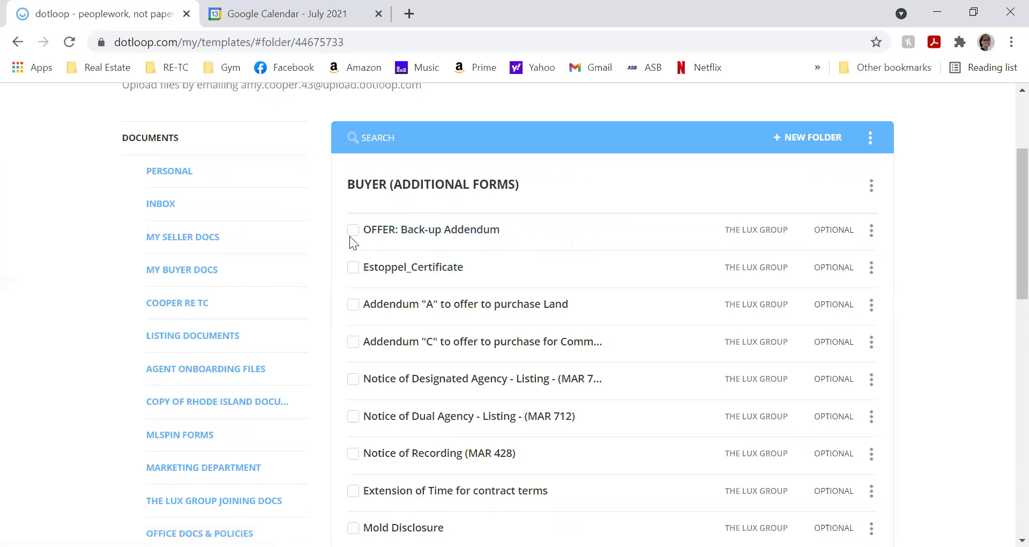
scroll(346, 236, up, 3)
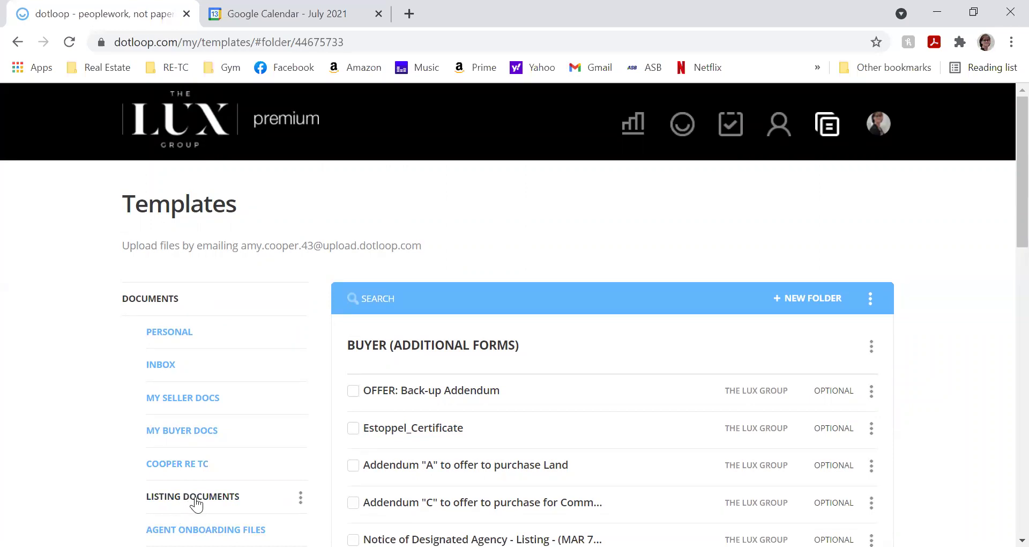
drag(680, 132, 687, 126)
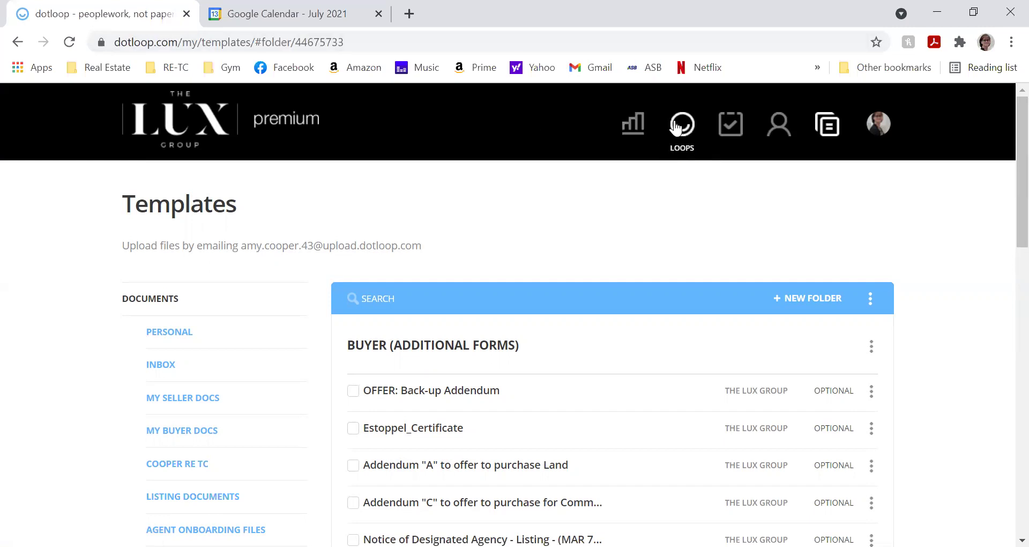
- Open the Sample loop and start adding a document to its Listing Documents folder
click(676, 127)
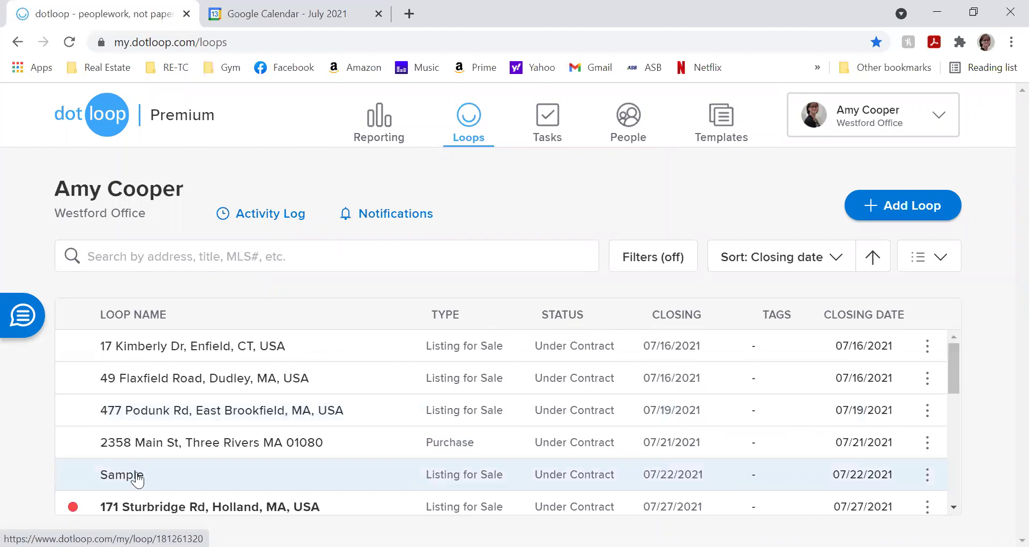
click(135, 474)
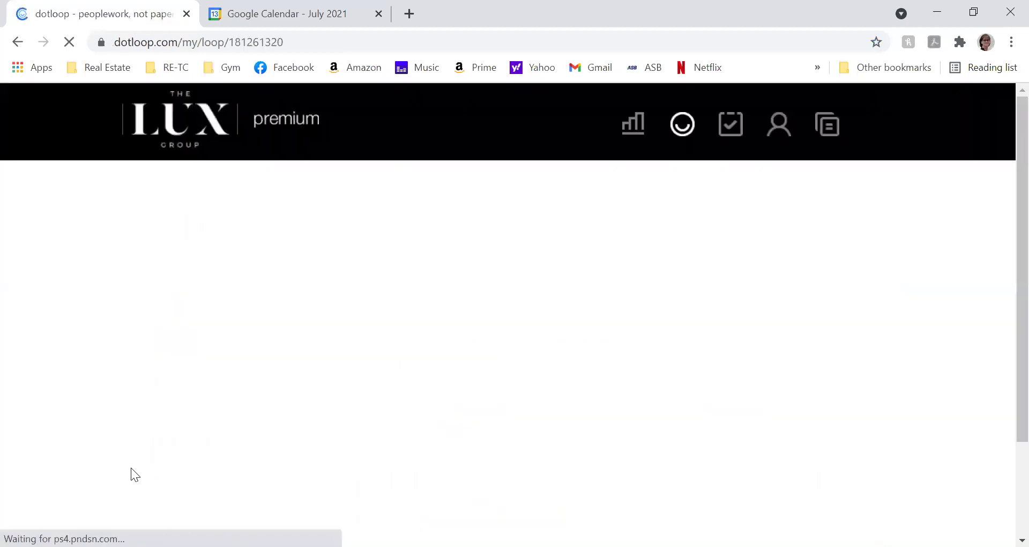
scroll(168, 414, down, 4)
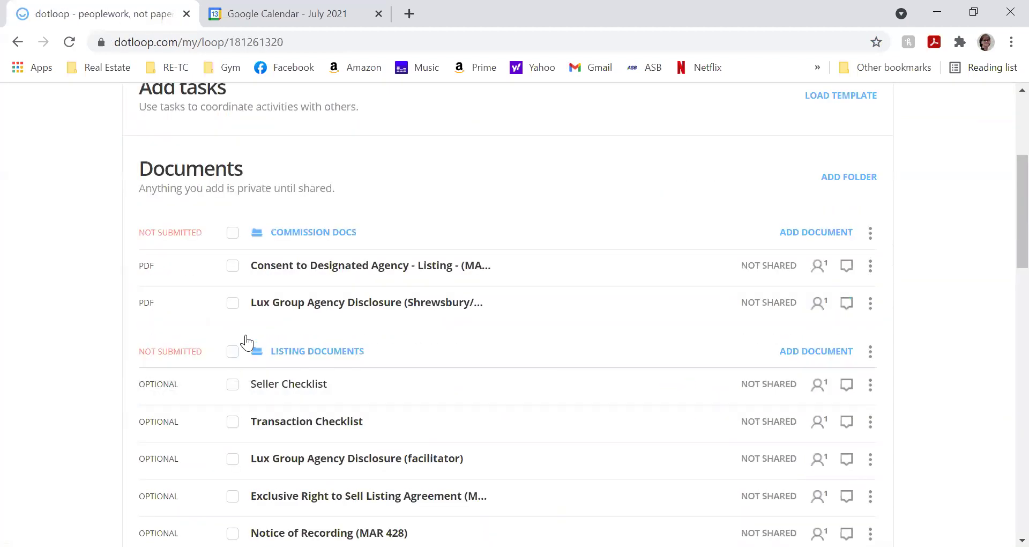
click(808, 353)
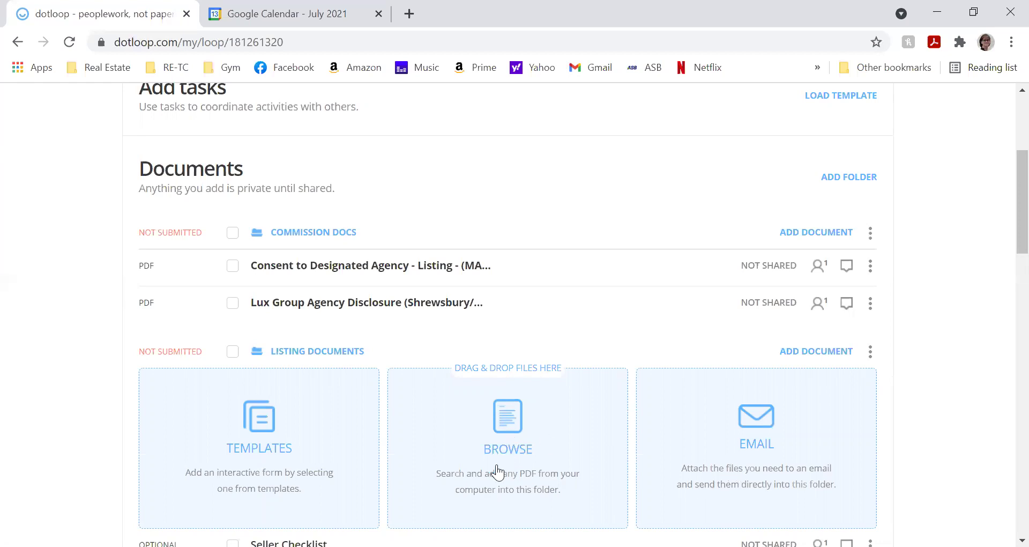
- Copy the Release of Escrow for Close template from Personal into Listing Documents
click(264, 465)
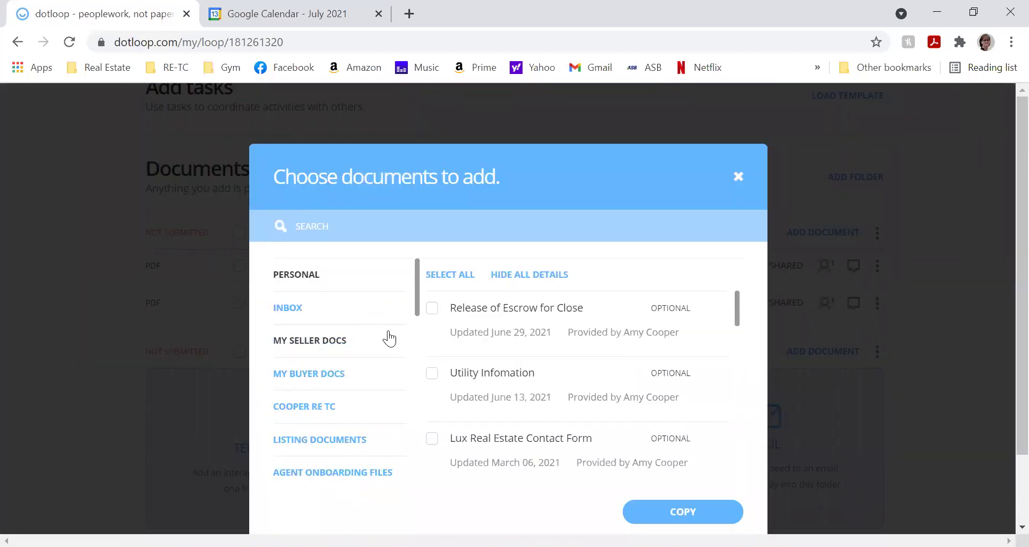
click(431, 308)
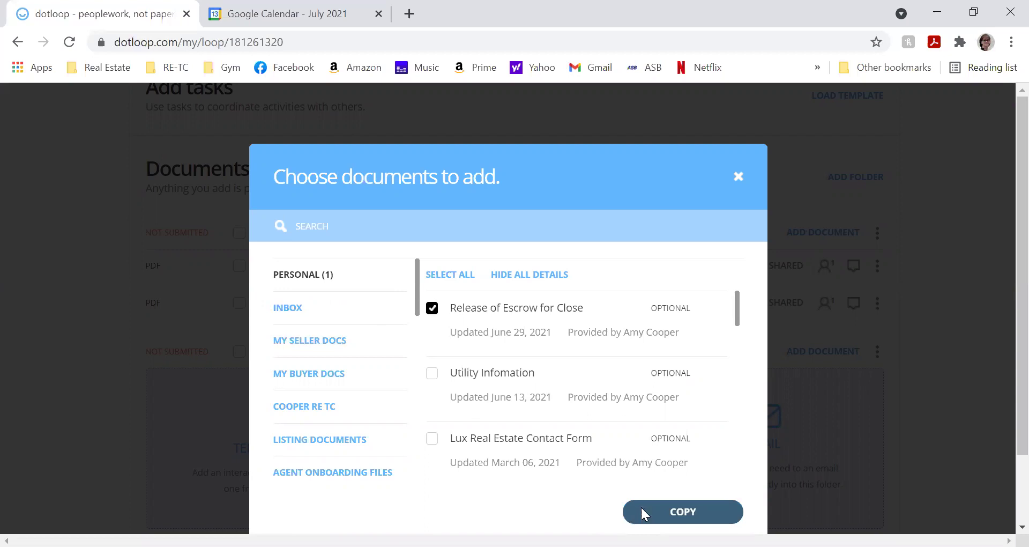
click(641, 508)
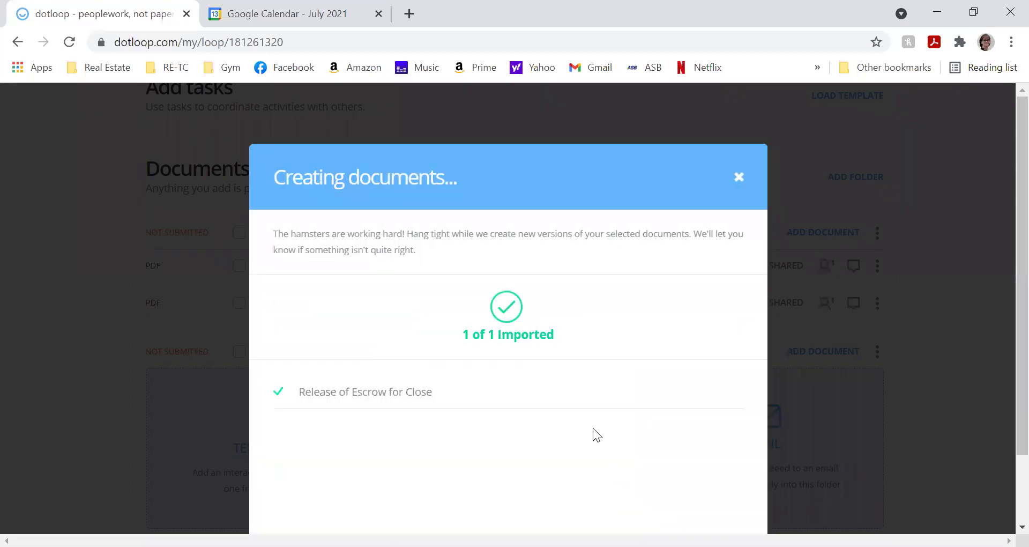
scroll(593, 428, down, 2)
click(660, 504)
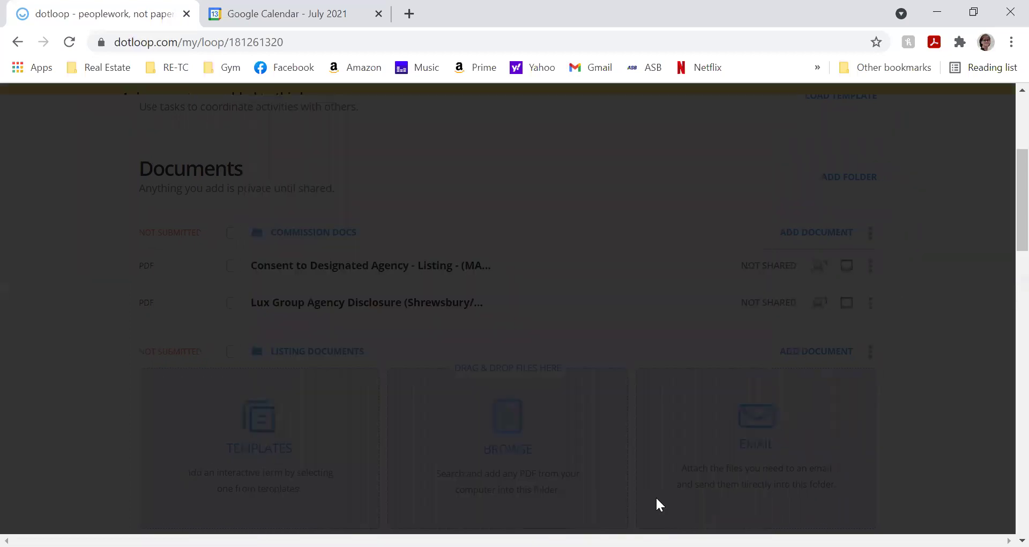
scroll(477, 378, down, 3)
scroll(477, 378, down, 3)
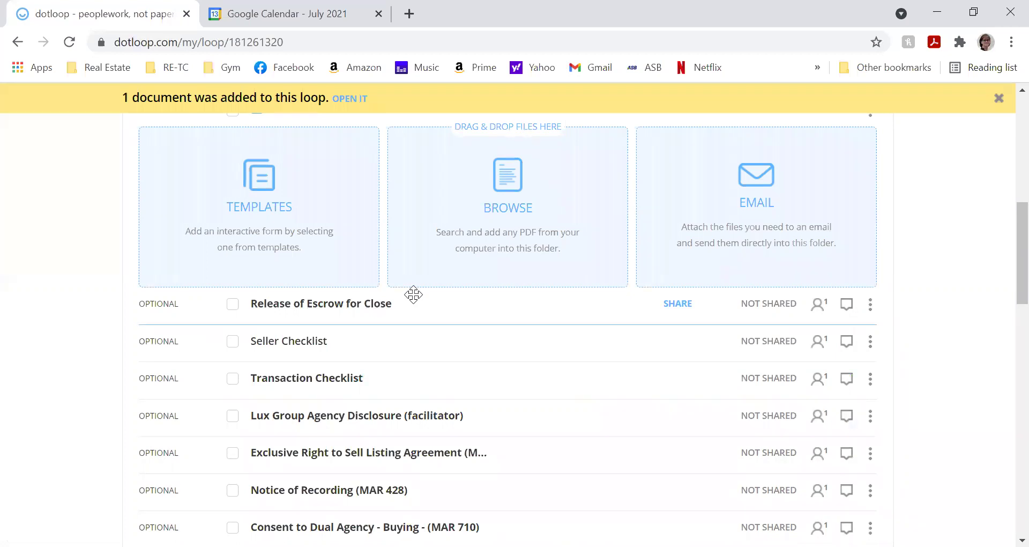
scroll(427, 294, up, 6)
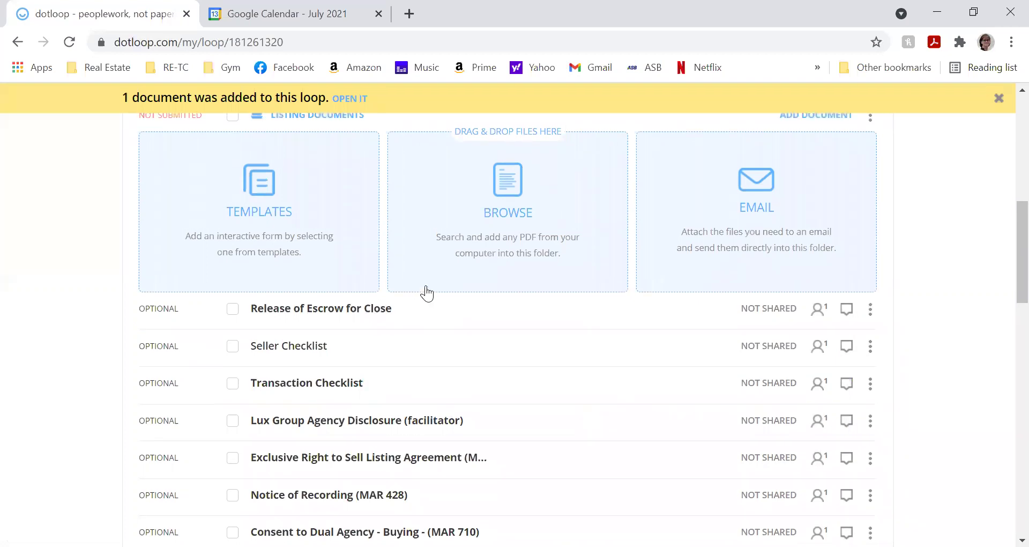
scroll(420, 336, up, 2)
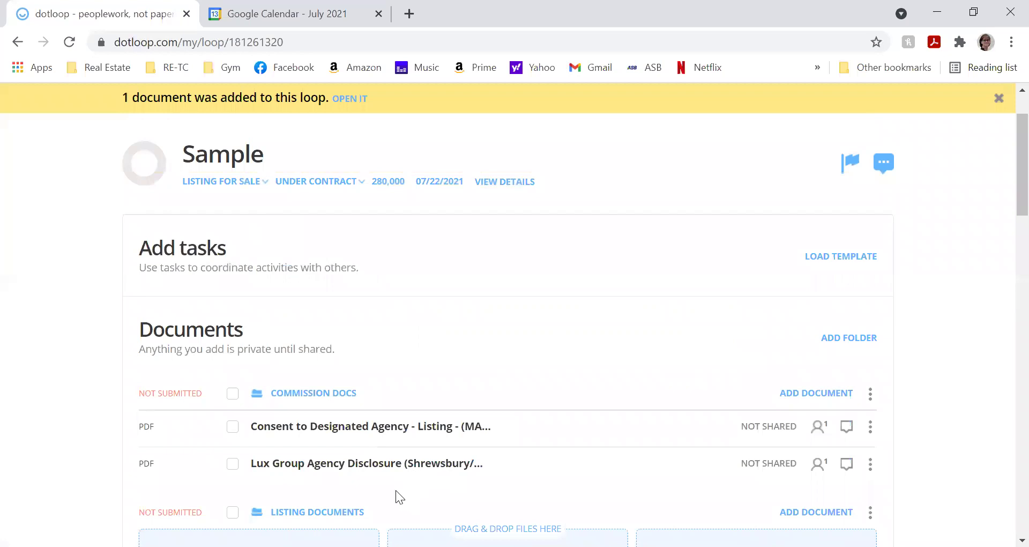
scroll(244, 354, up, 1)
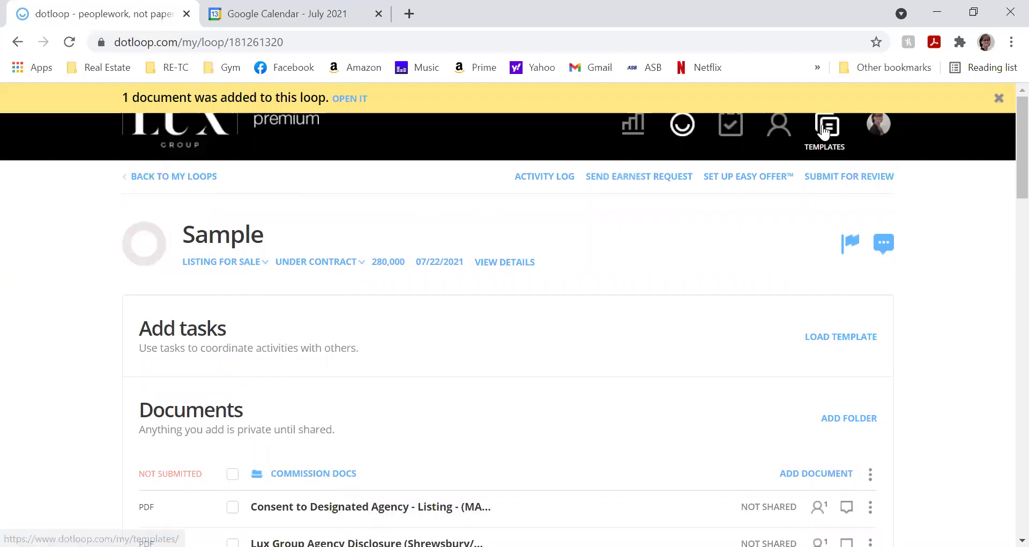
- Return to the templates library and scroll through the MY SELLER DOCS folder's forms
click(812, 146)
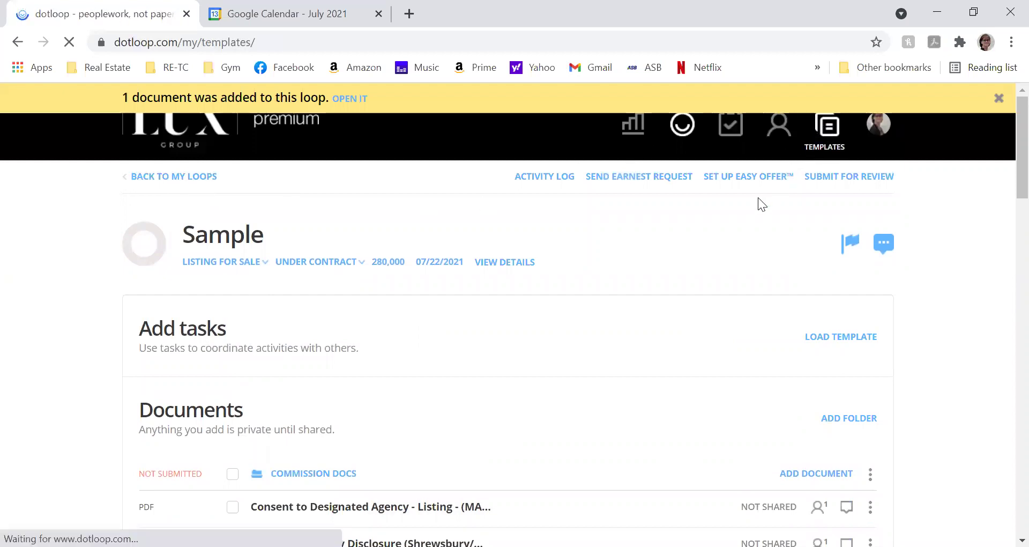
click(743, 306)
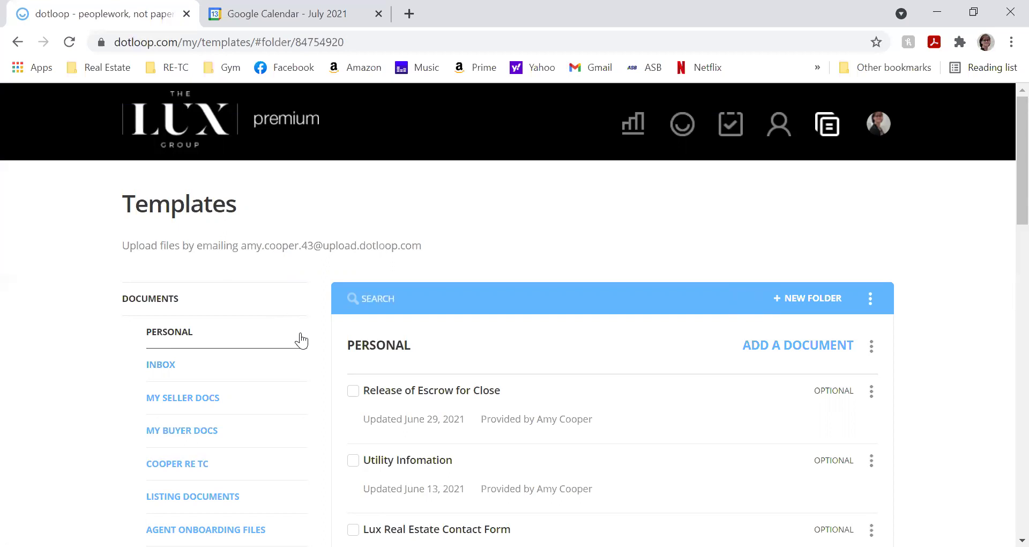
click(211, 406)
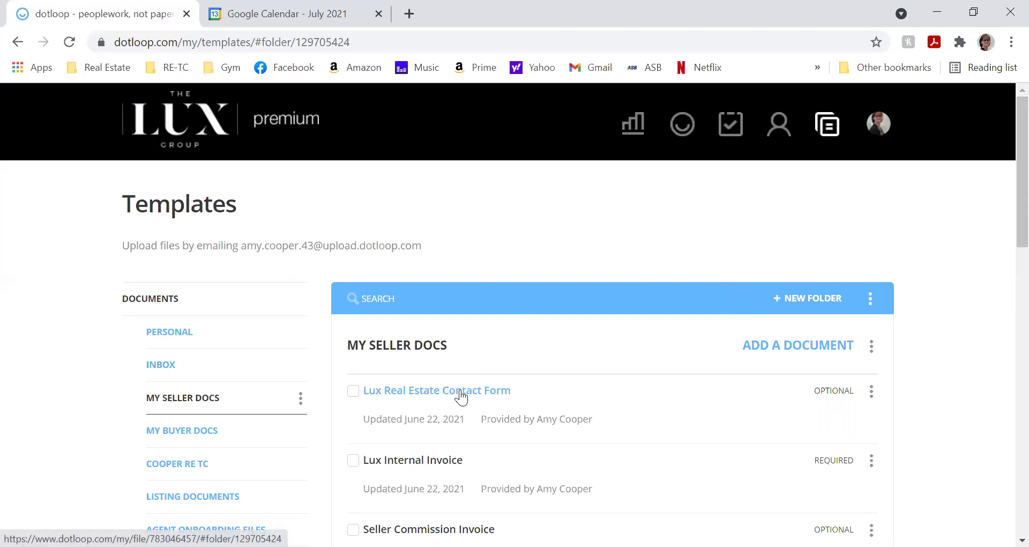
scroll(460, 397, down, 3)
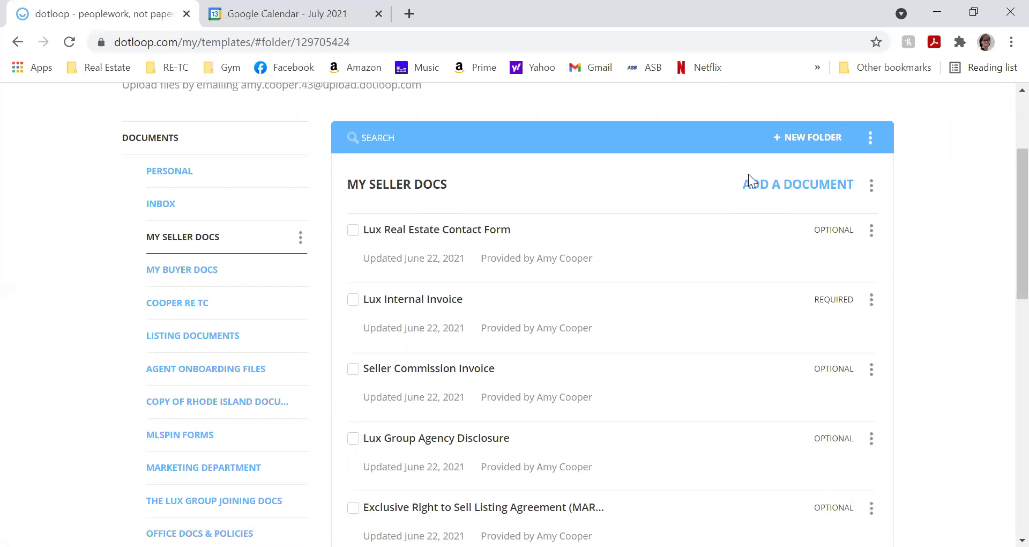
scroll(748, 173, down, 13)
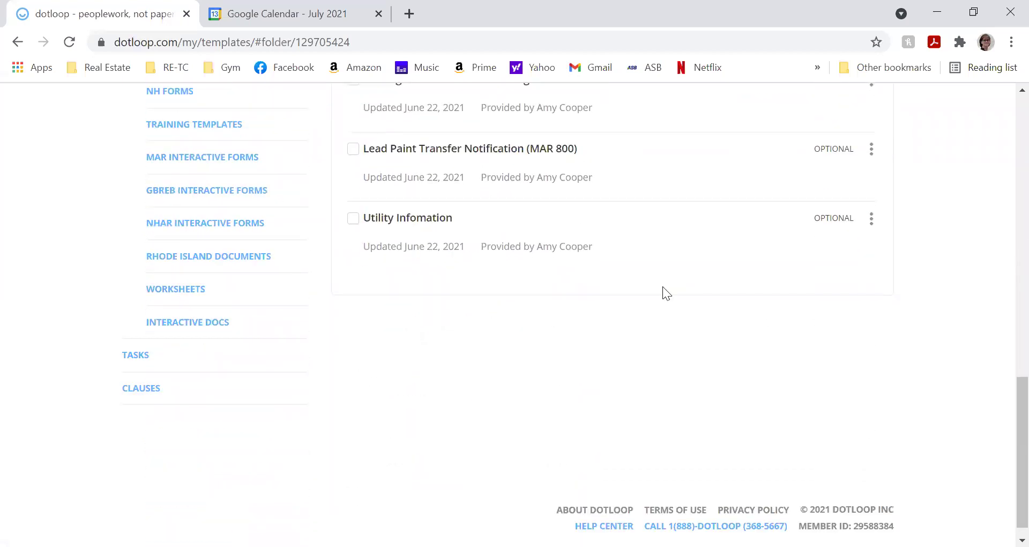
- Switch to the Tasks templates and scroll through the Buyer List tasks
click(131, 348)
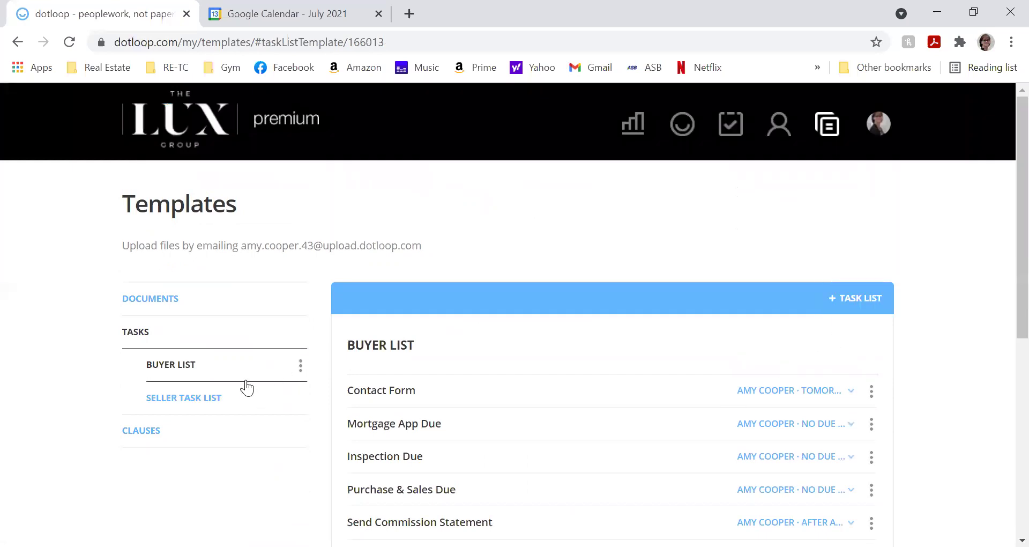
scroll(693, 396, down, 4)
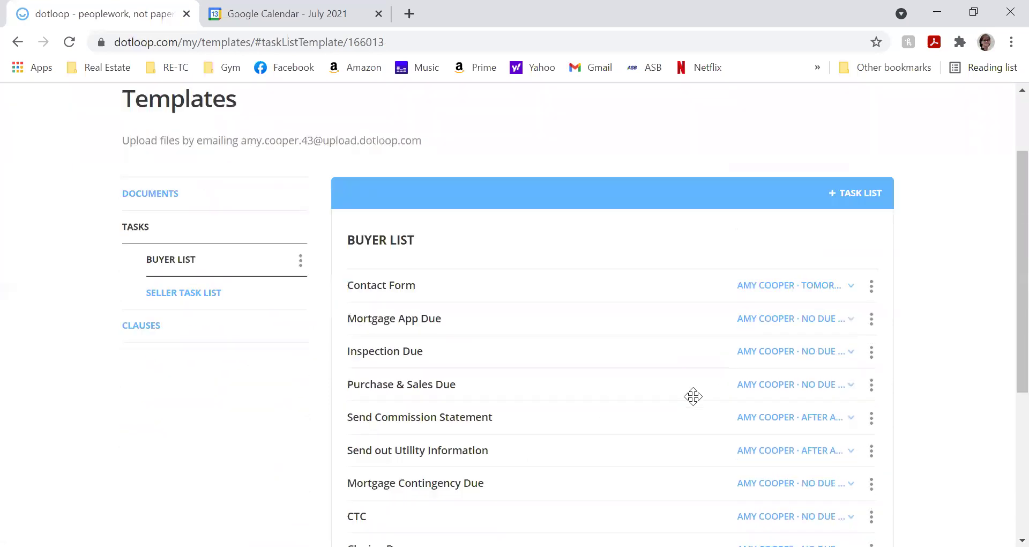
scroll(693, 396, down, 3)
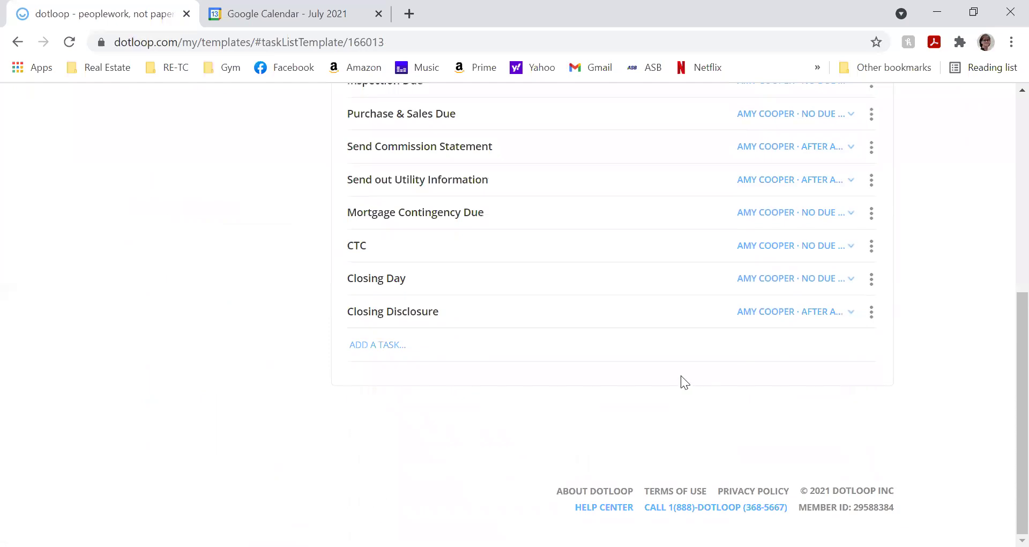
scroll(682, 374, up, 7)
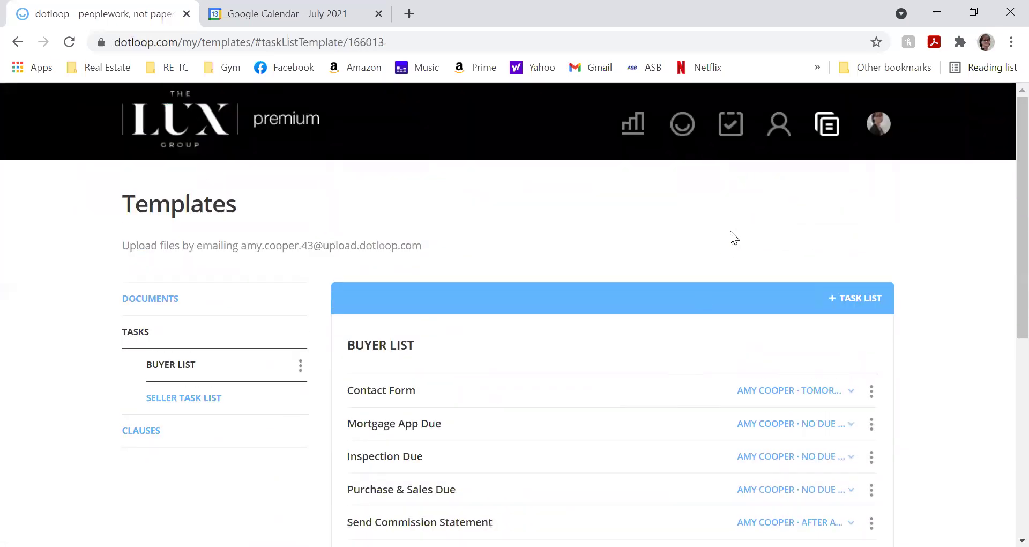
- From the loop list, open the Sample loop and choose to load a task list template
click(690, 129)
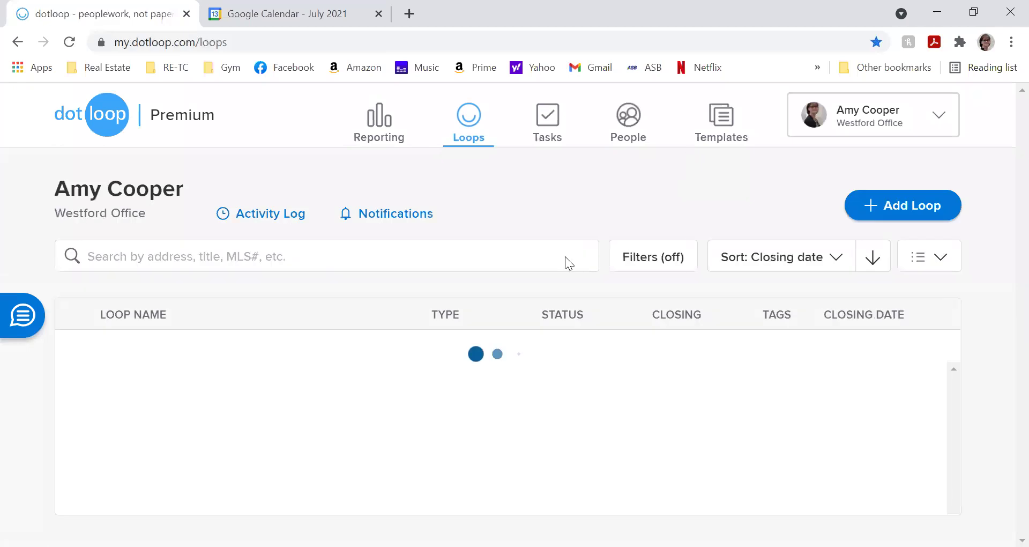
drag(95, 458, 108, 482)
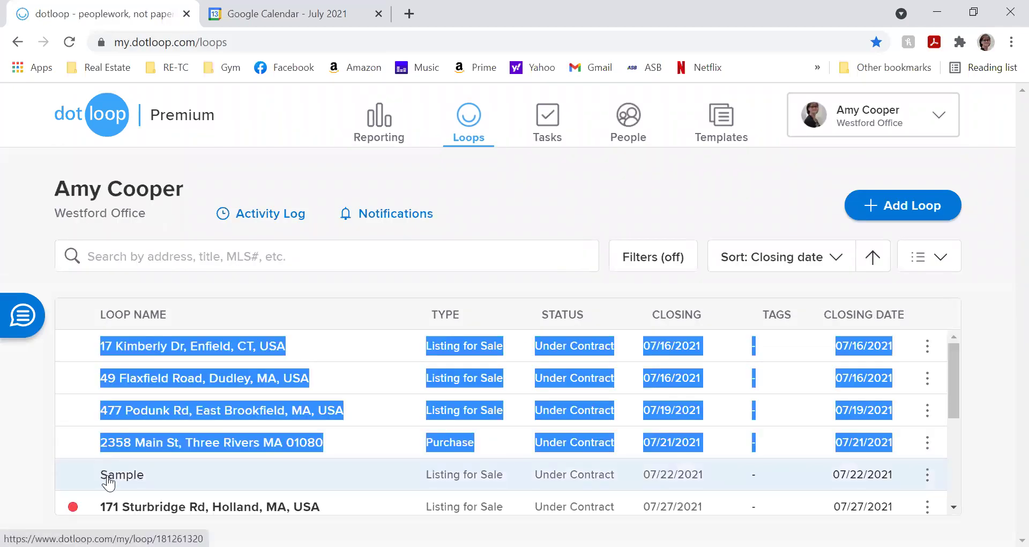
click(107, 474)
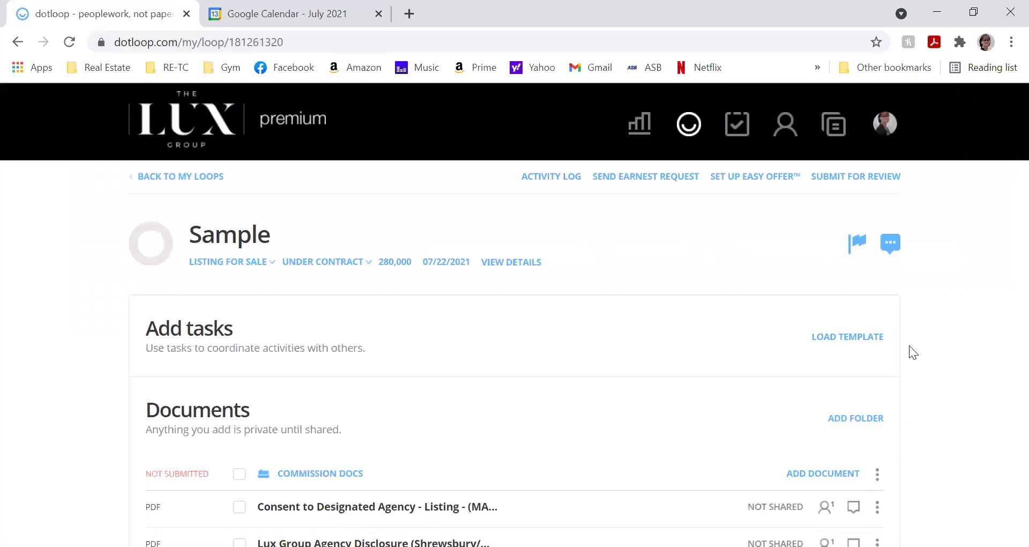
click(838, 338)
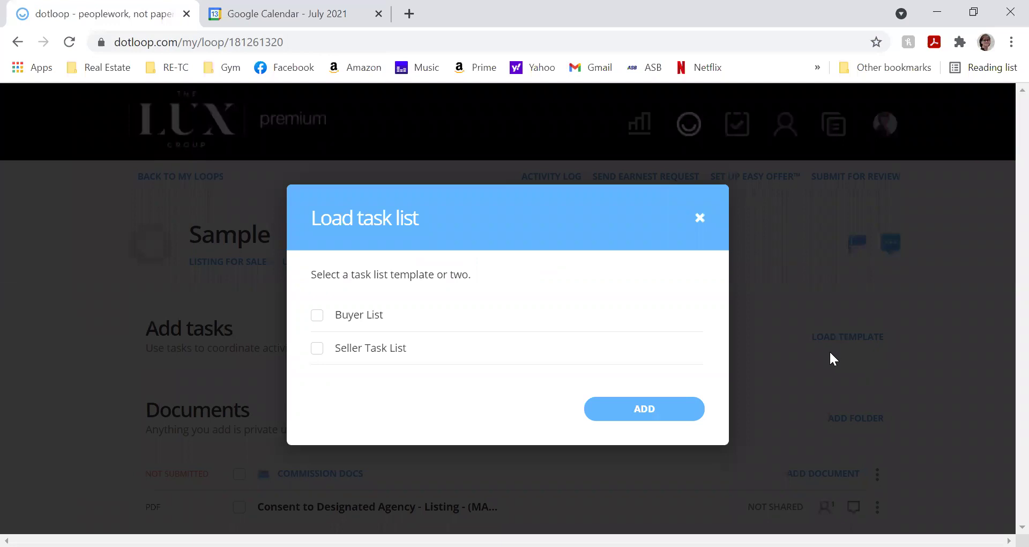
- Add the Seller Task List to the Sample loop and view Contact Form's due-date options
click(317, 352)
click(593, 412)
scroll(593, 418, up, 5)
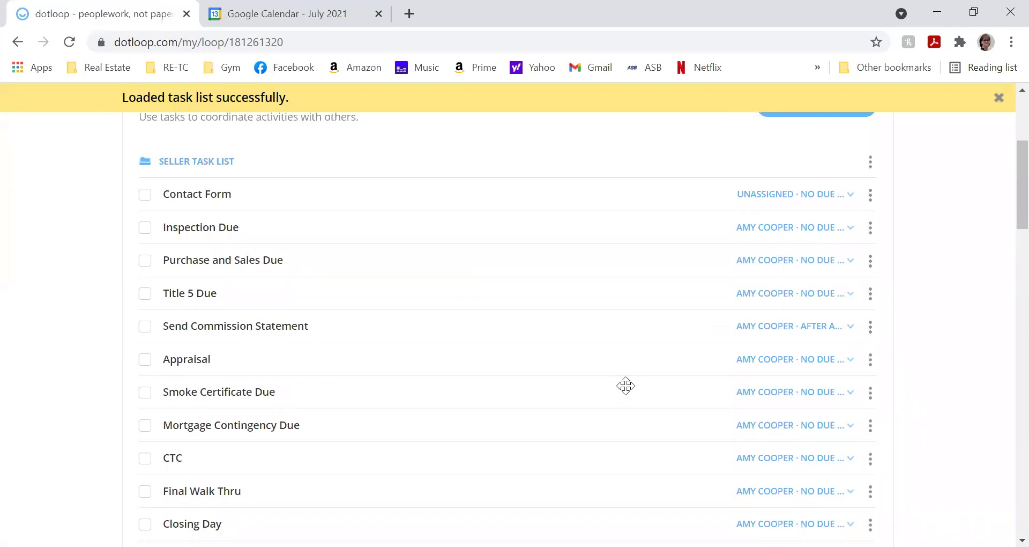
click(816, 196)
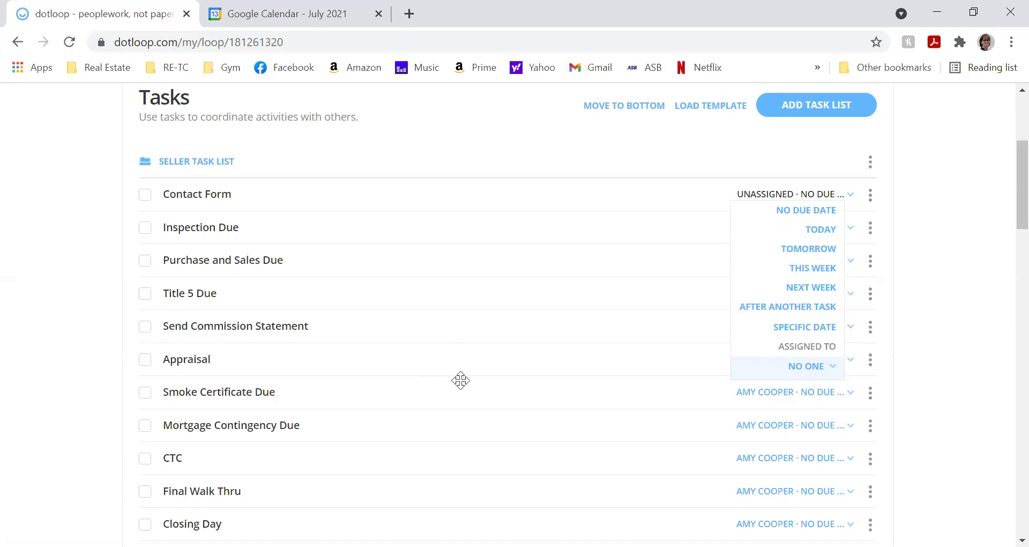
- Dismiss the due-date options and switch to the Google Calendar tab showing July 2021
click(440, 185)
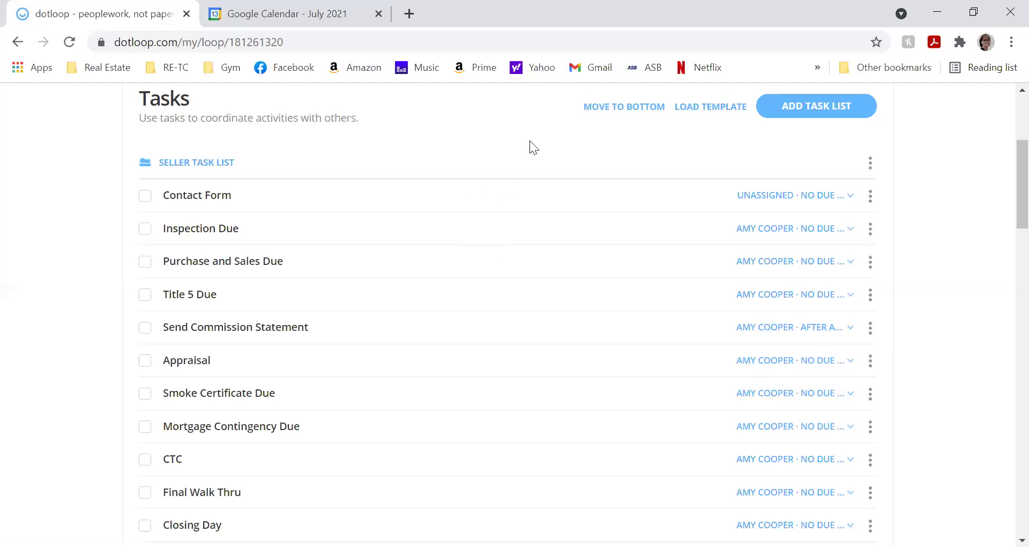
scroll(530, 143, up, 3)
scroll(527, 141, up, 2)
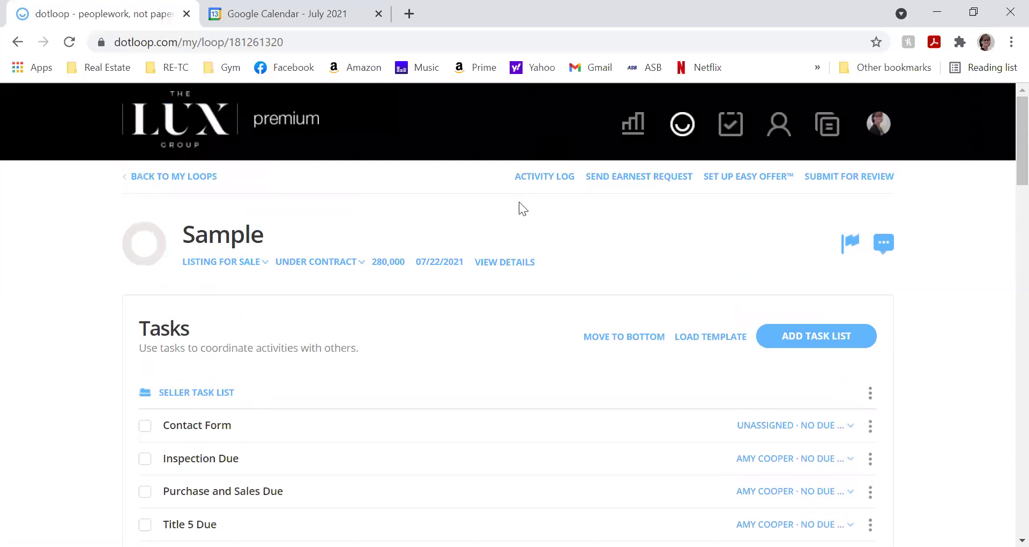
click(280, 21)
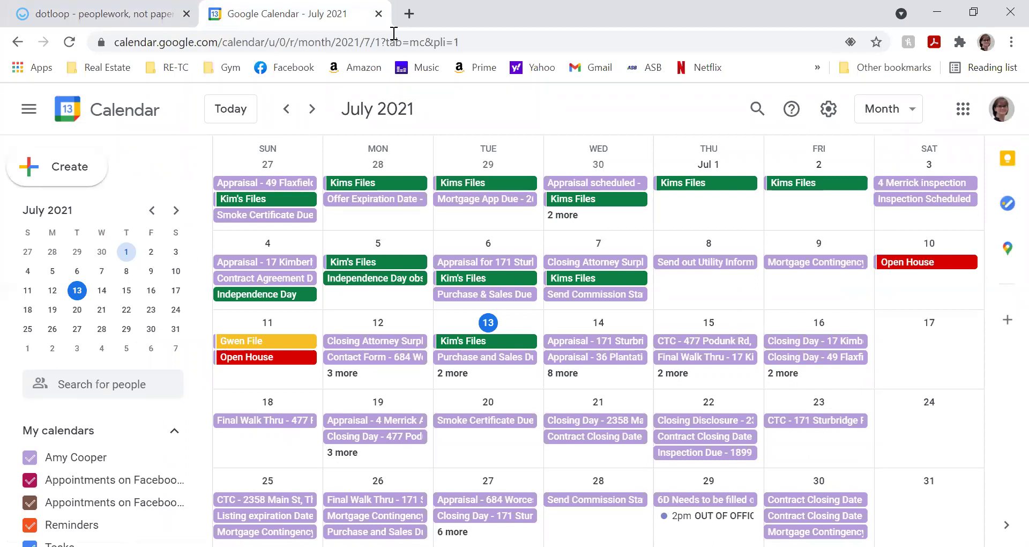
- Return to the dotloop Sample loop and open the profile avatar menu
click(140, 15)
click(868, 127)
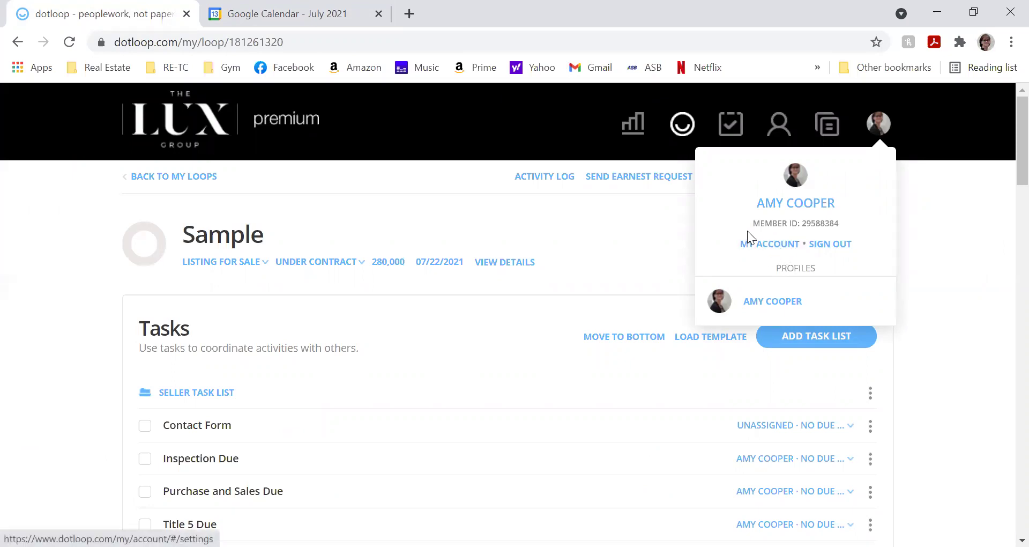
- Open My account from the dotloop profile menu
click(937, 180)
click(879, 127)
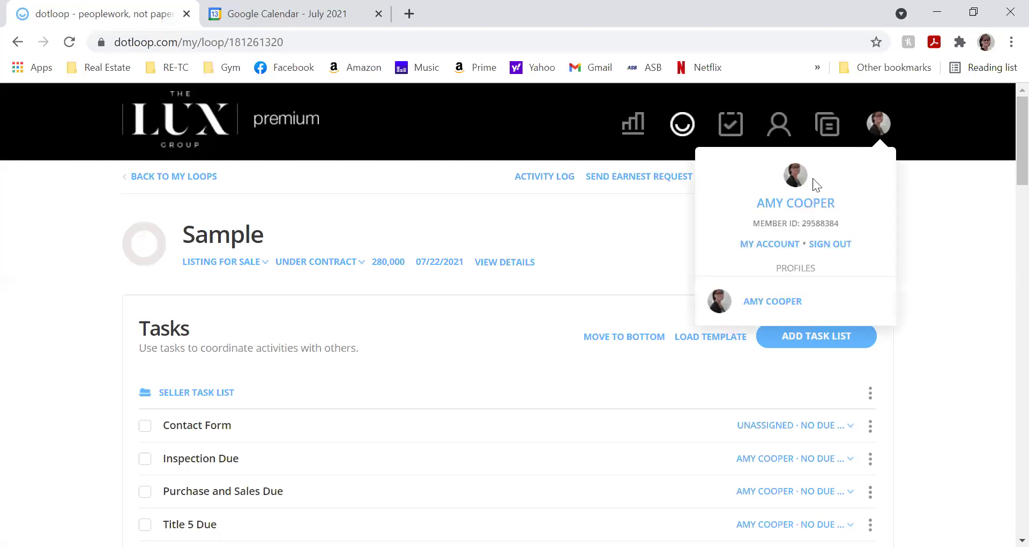
click(750, 245)
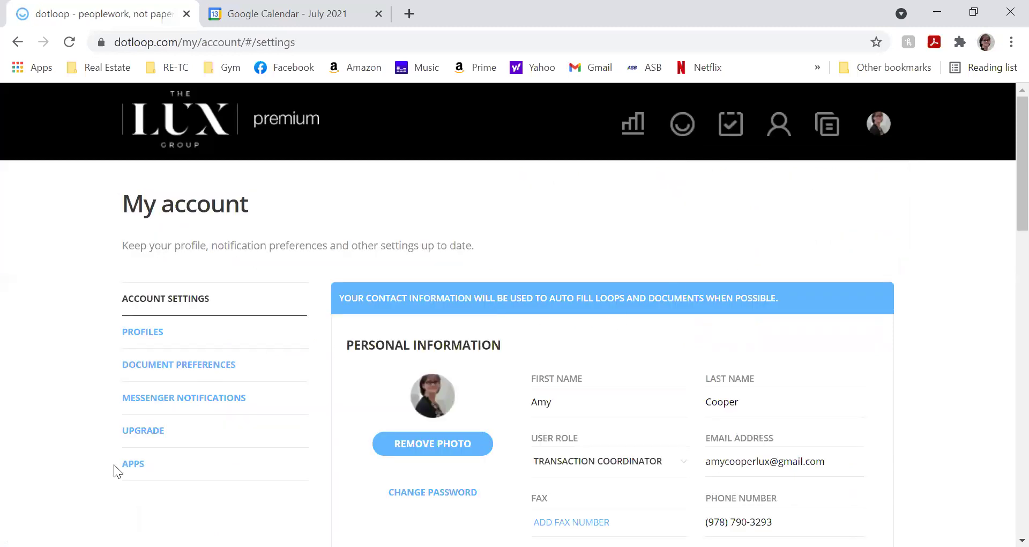
- Show the Apps page and browse Notarize, Apination and CINC integrations
click(137, 467)
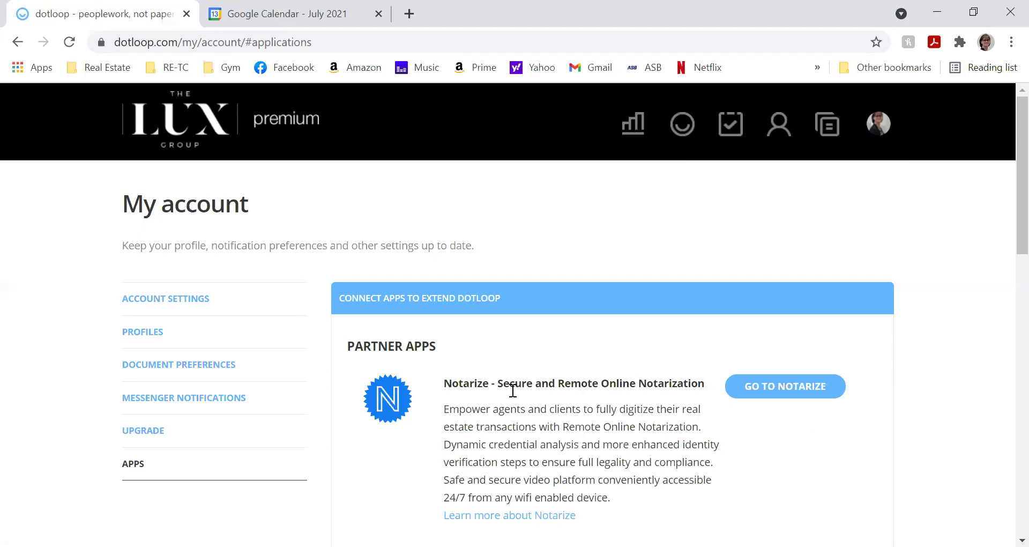
scroll(515, 390, down, 14)
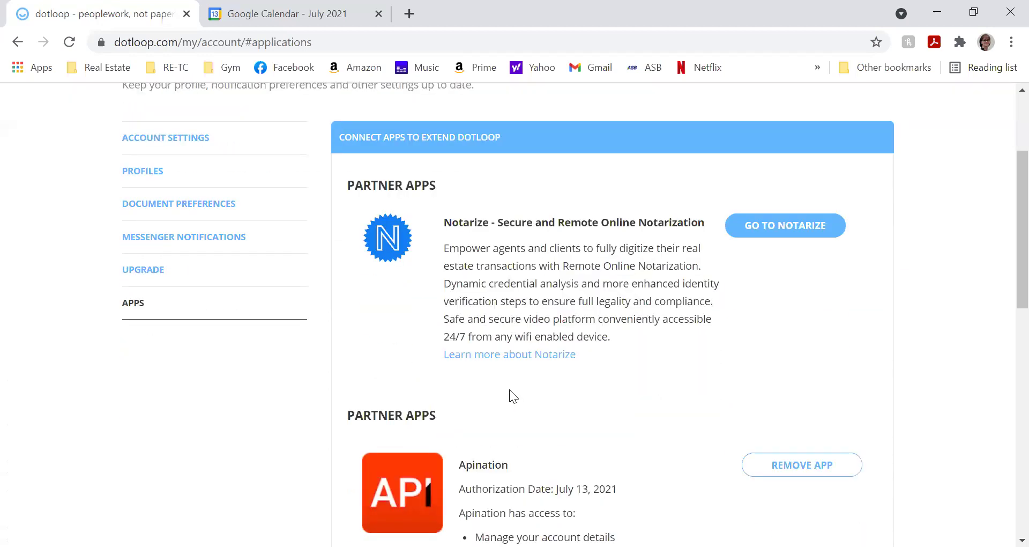
scroll(513, 395, down, 3)
scroll(493, 401, up, 15)
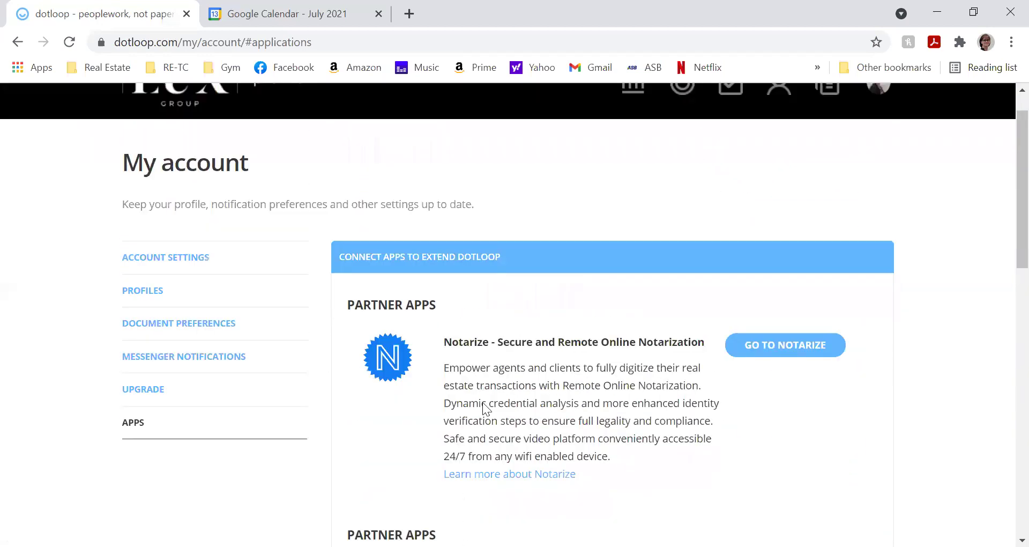
scroll(451, 410, down, 1)
scroll(453, 412, down, 10)
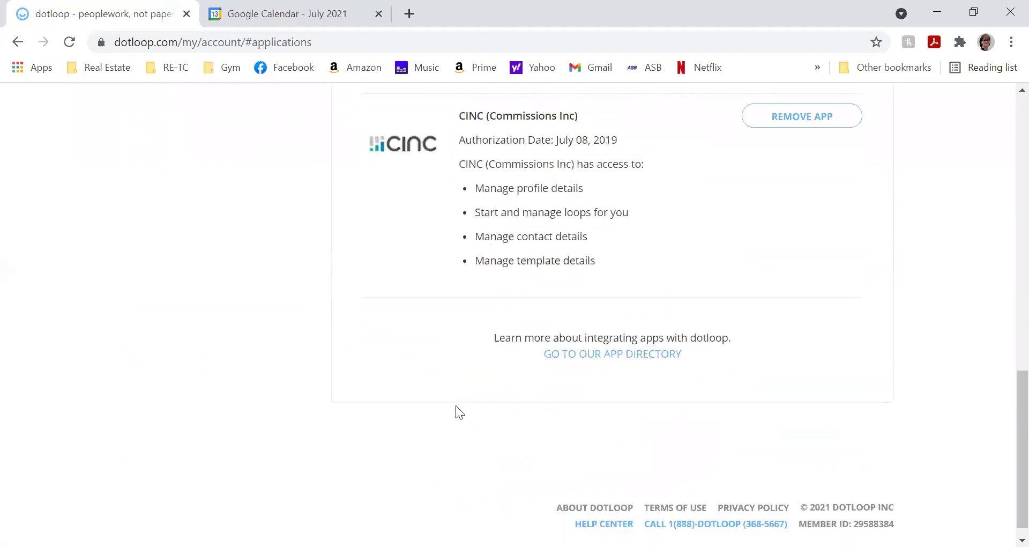
- Open the dotloop integrations directory and scroll past Accounting and Back Office to Google Calendar
click(591, 343)
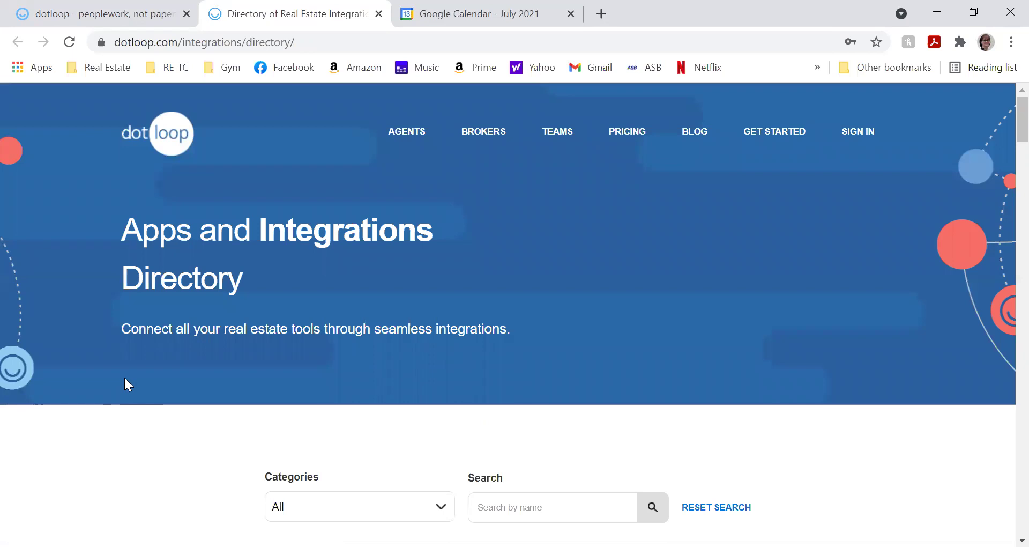
scroll(123, 375, down, 7)
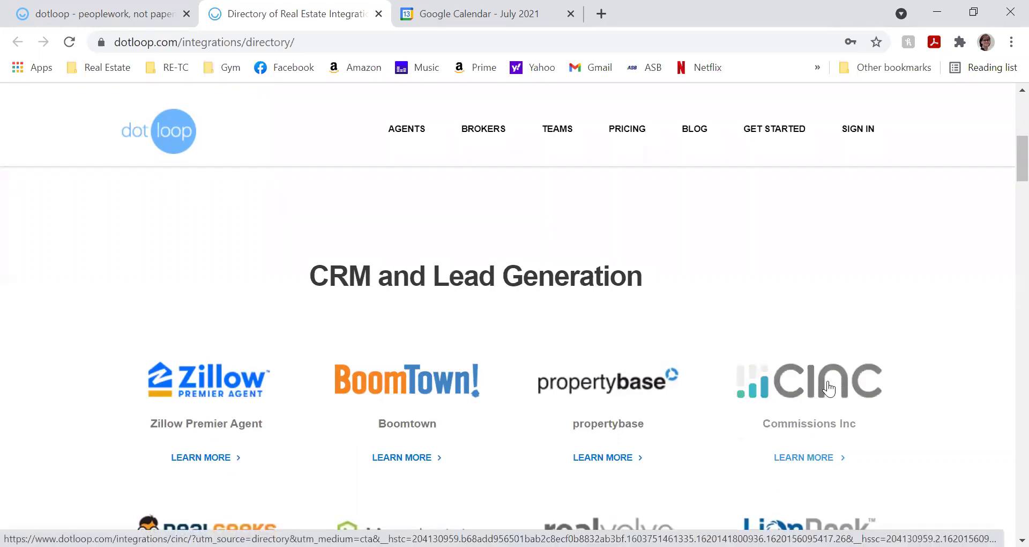
scroll(835, 380, down, 2)
scroll(834, 349, down, 2)
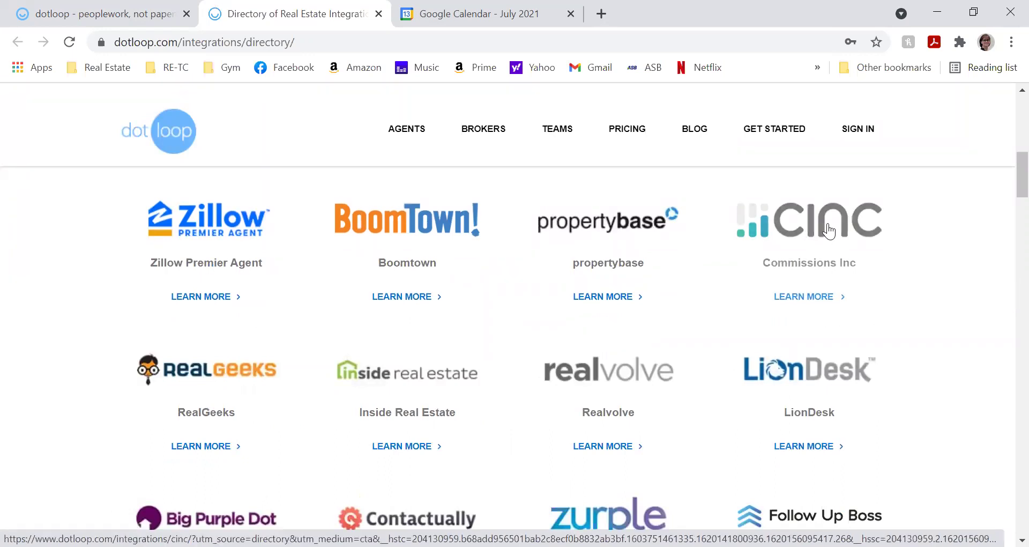
scroll(843, 217, down, 2)
scroll(842, 216, down, 10)
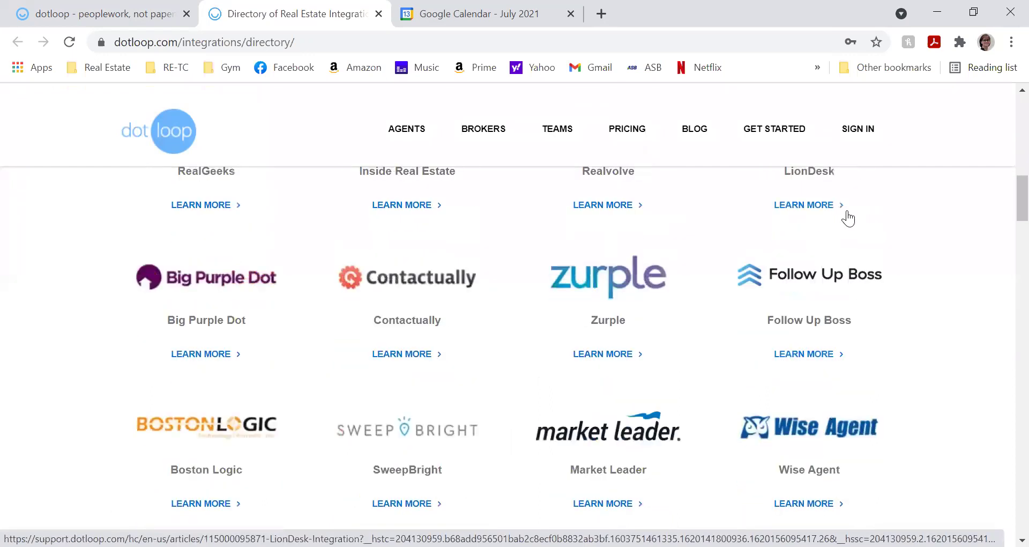
scroll(845, 212, down, 3)
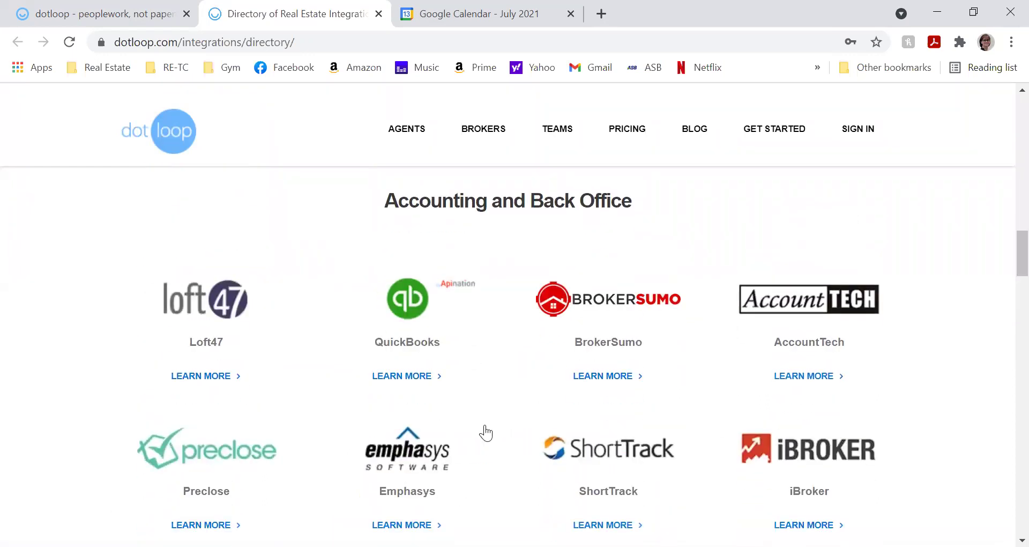
scroll(483, 435, down, 5)
scroll(484, 371, up, 3)
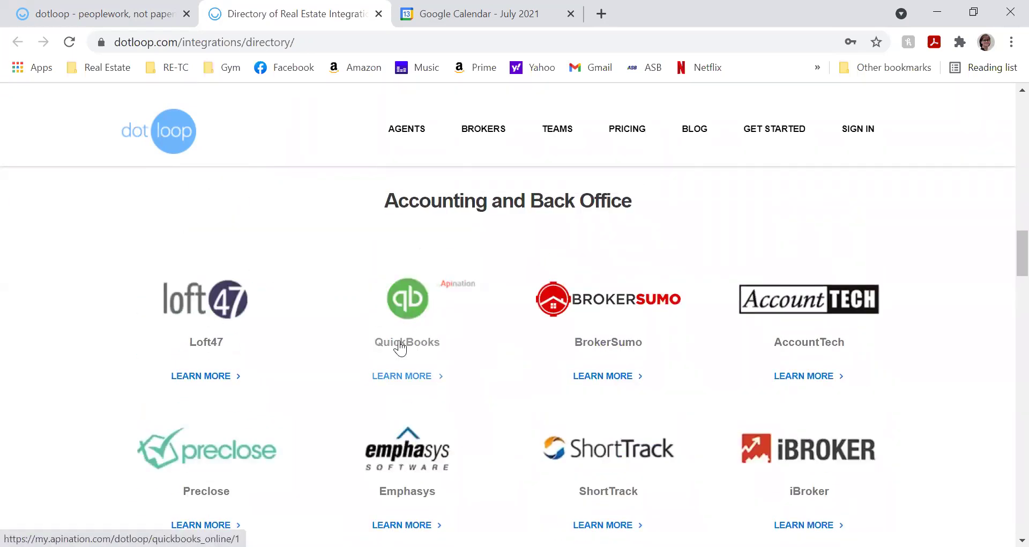
scroll(396, 358, down, 1)
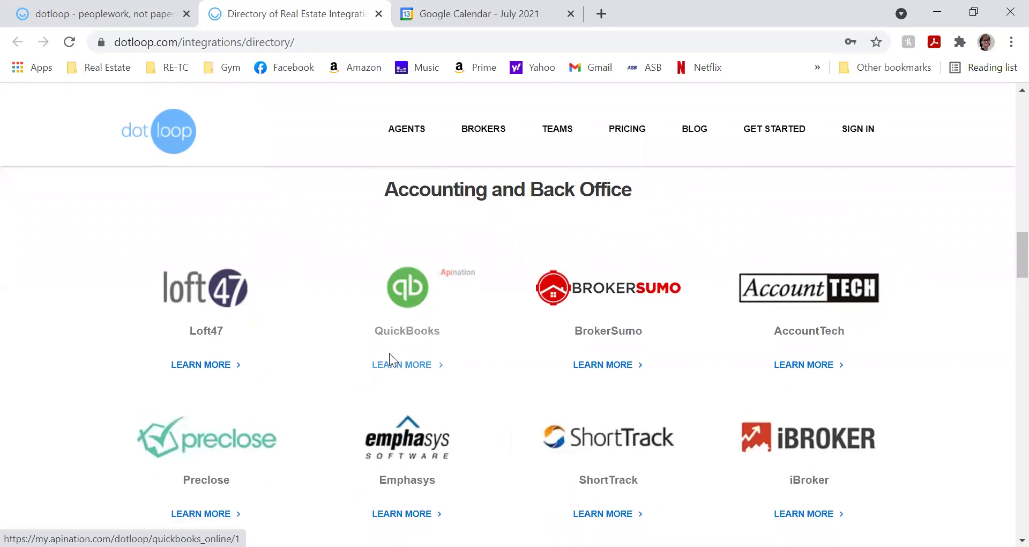
scroll(391, 354, down, 10)
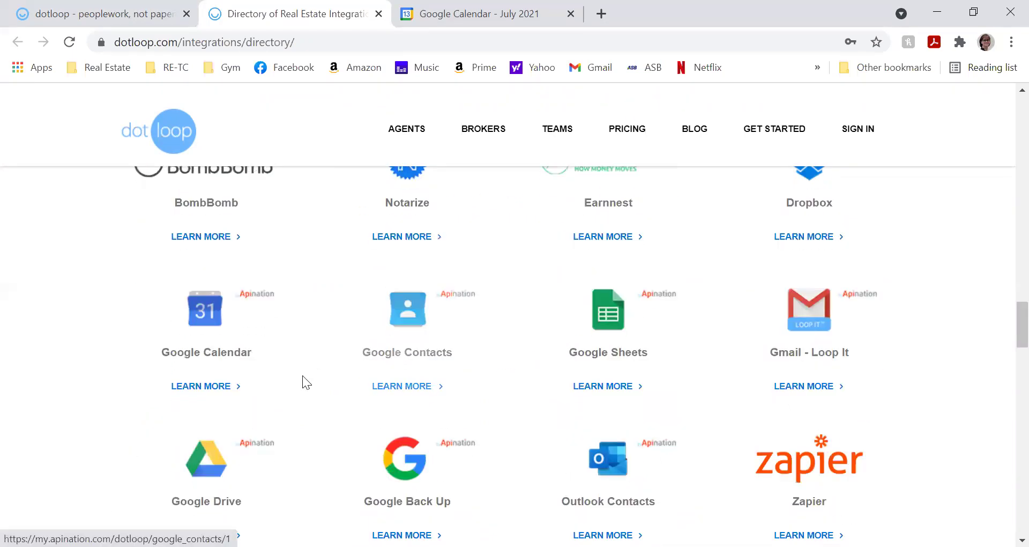
- Review Apination's Sync dotloop and Google Calendar page, then return to the integrations directory
click(196, 318)
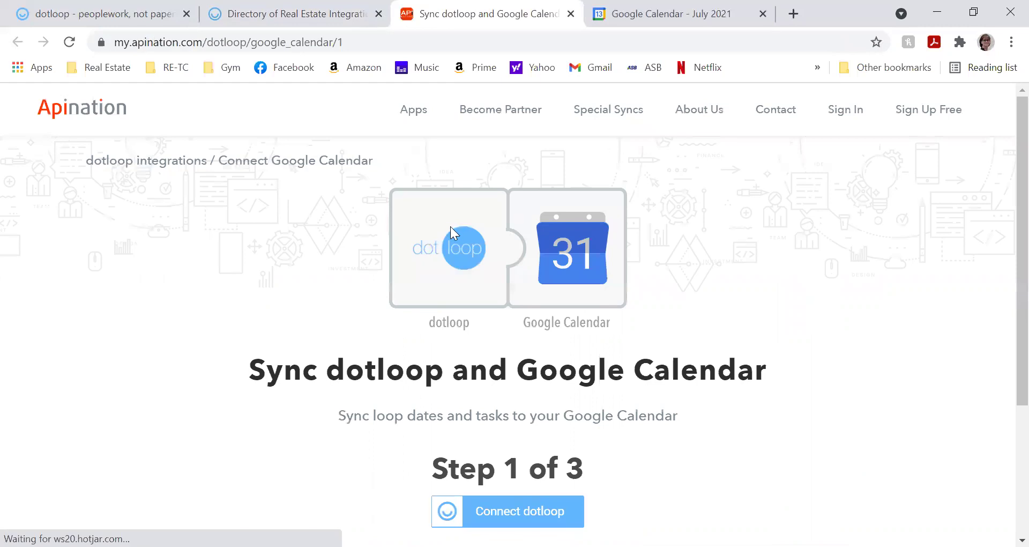
scroll(453, 224, down, 1)
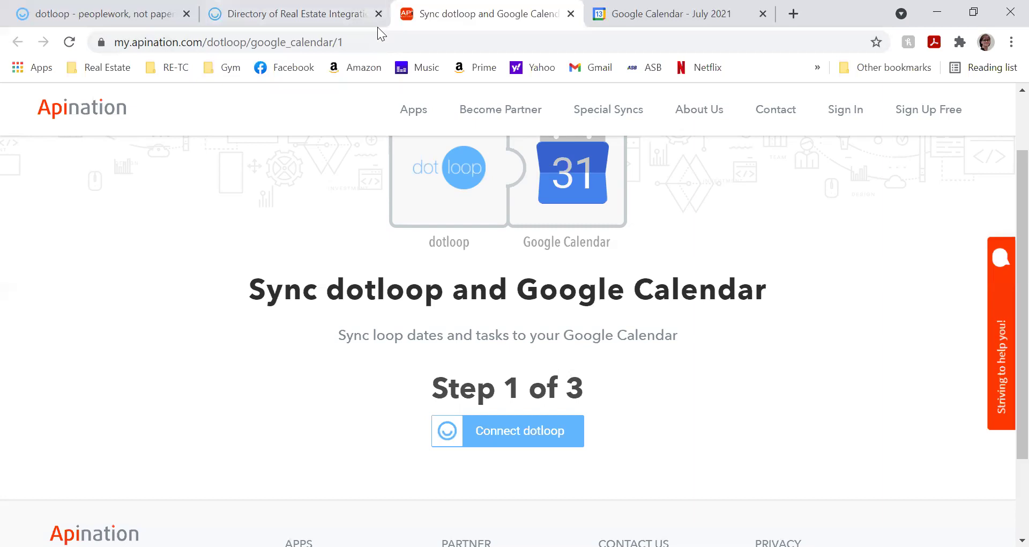
key(ctrl+shift+Tab)
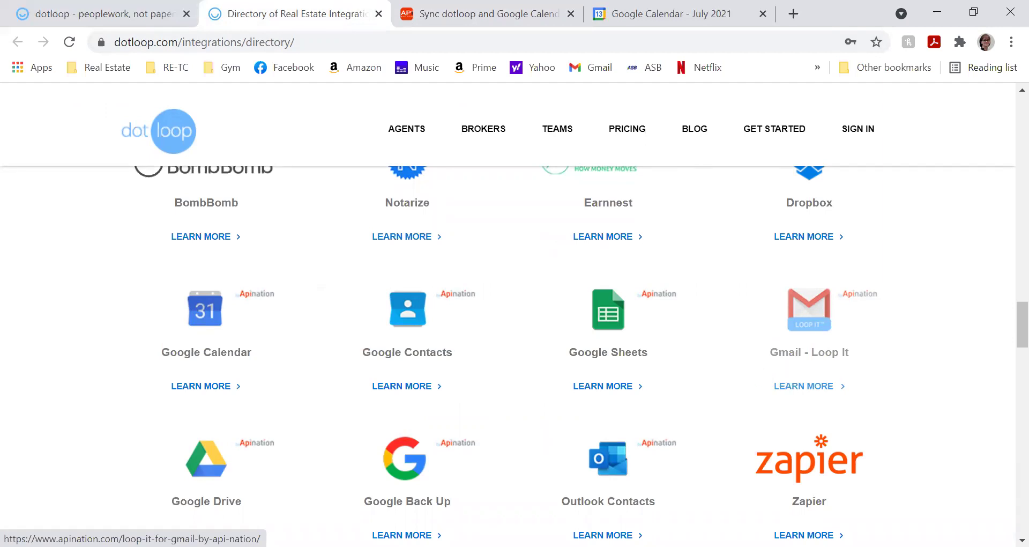
- Close the integrations directory and Apination tabs, leaving dotloop and the July 2021 calendar
scroll(608, 375, down, 2)
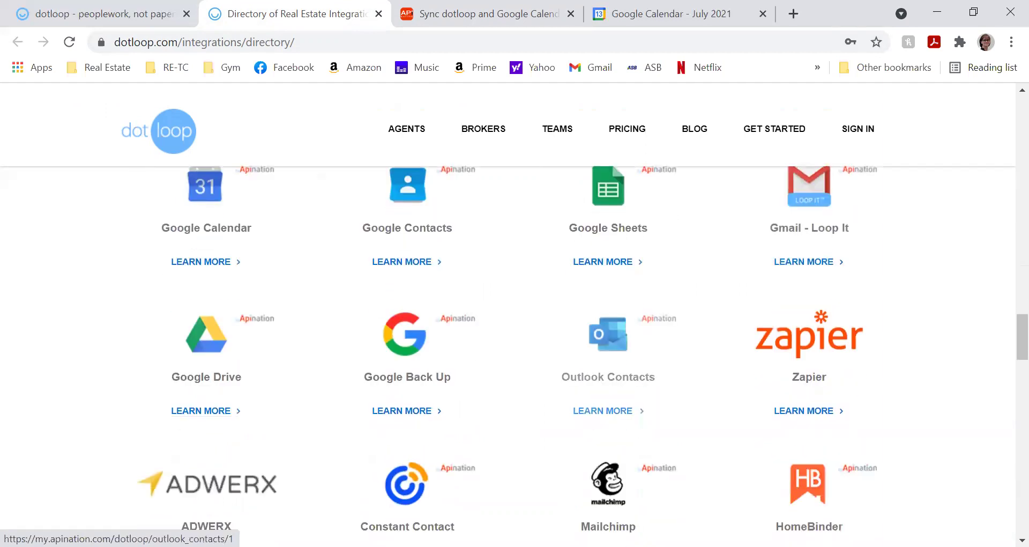
scroll(602, 515, down, 3)
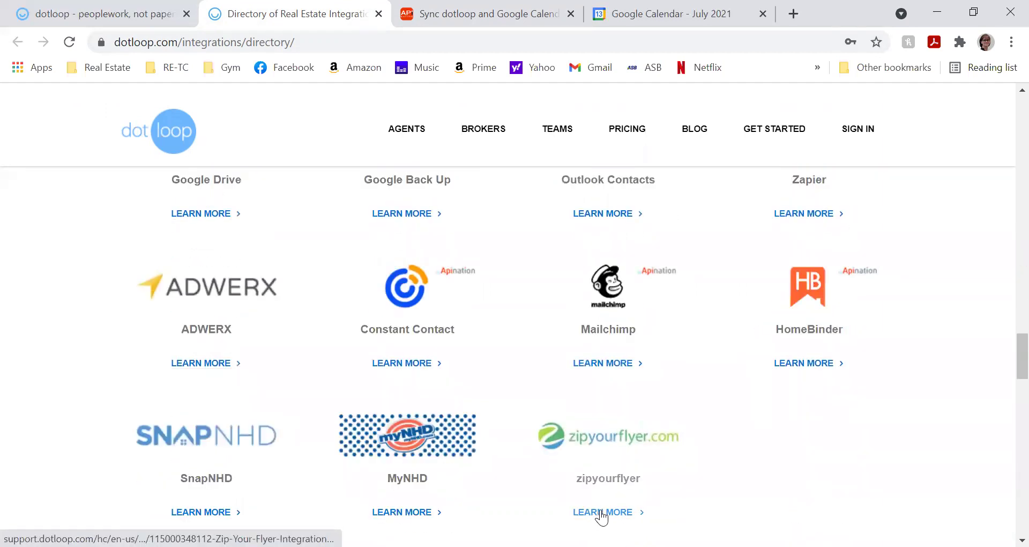
scroll(602, 510, up, 1)
scroll(606, 506, up, 4)
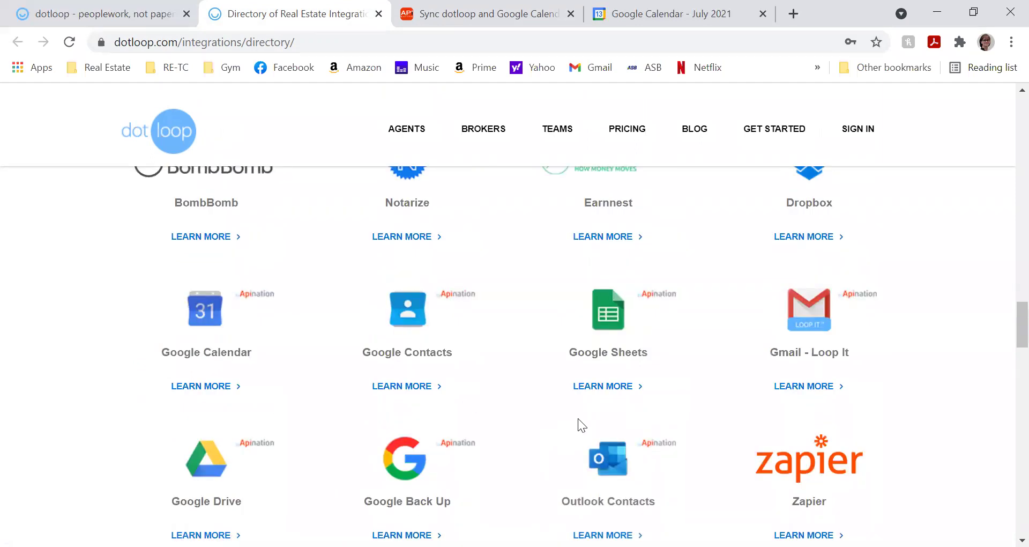
scroll(574, 419, up, 8)
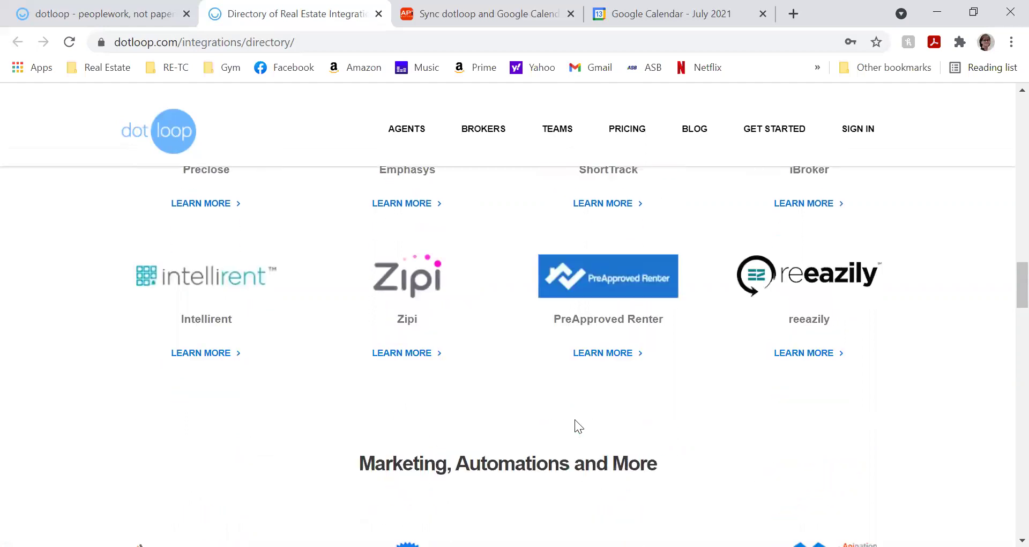
scroll(580, 425, up, 15)
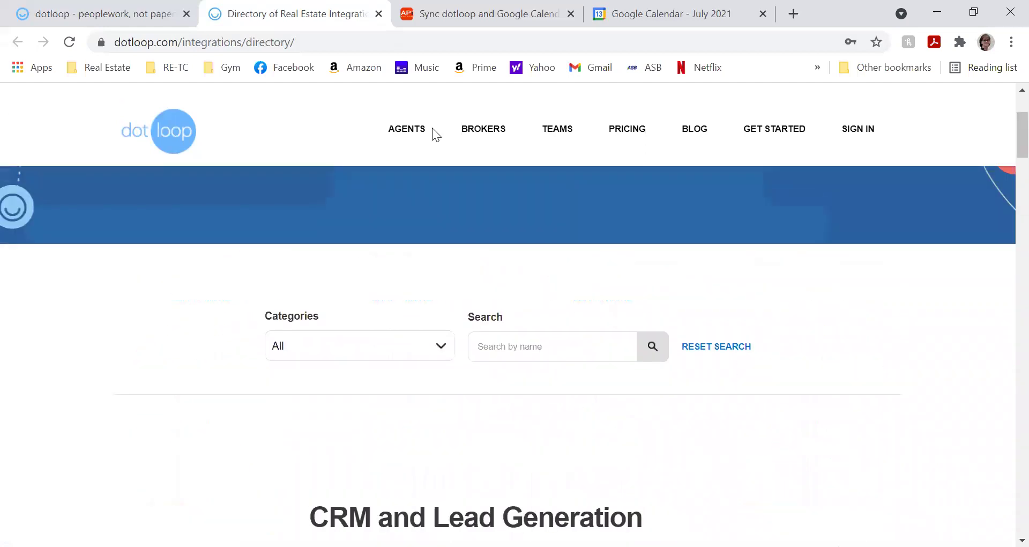
key(ctrl+w)
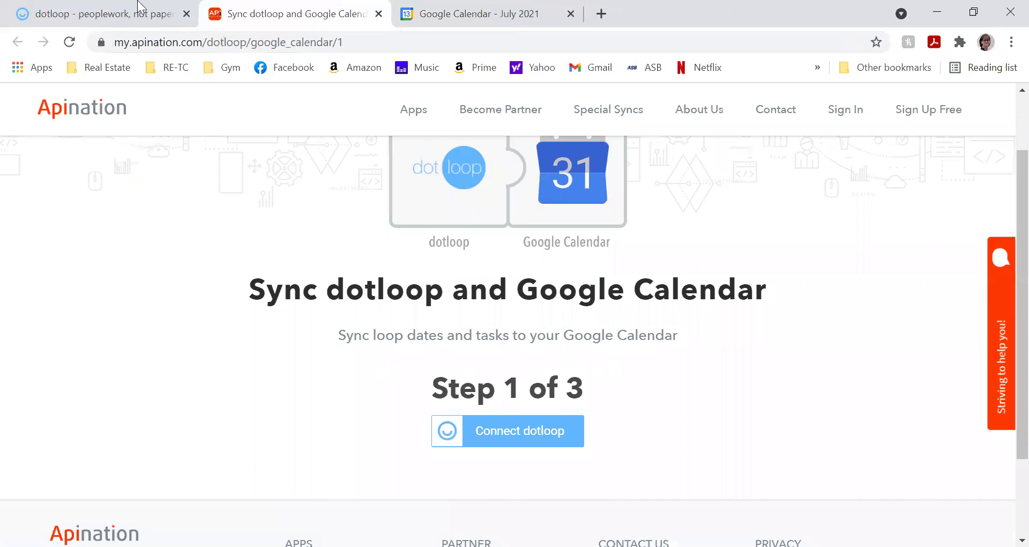
click(140, 8)
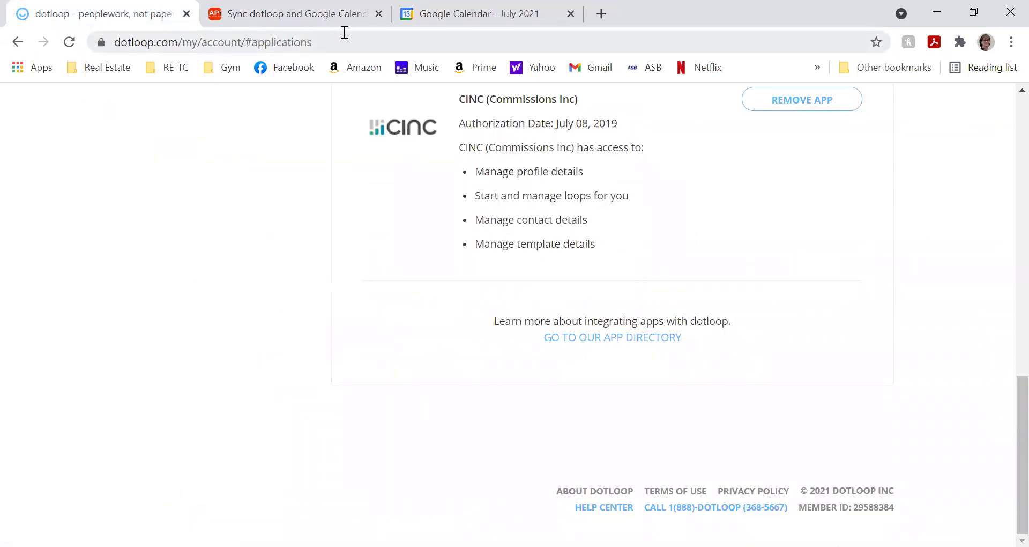
middle_click(360, 25)
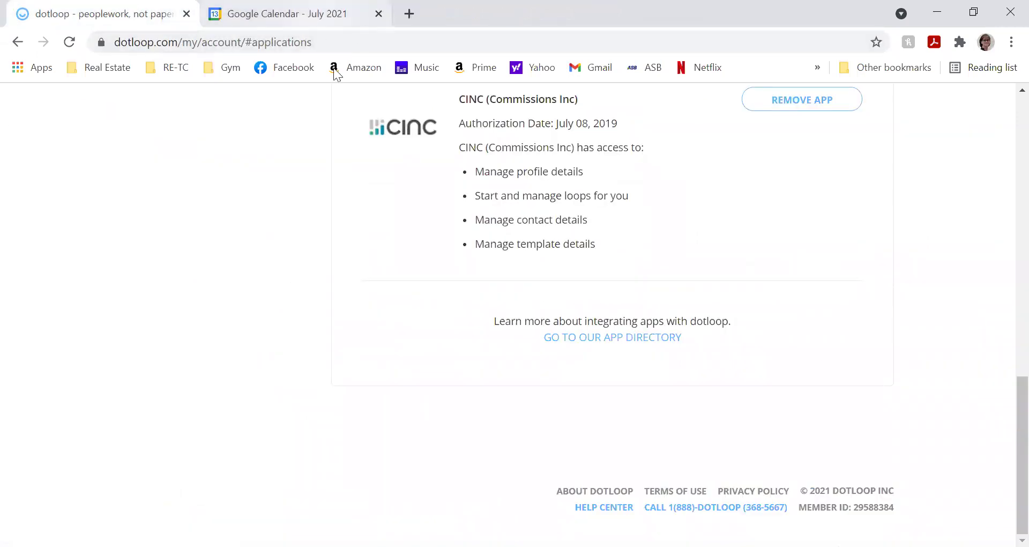
key(ctrl+Tab)
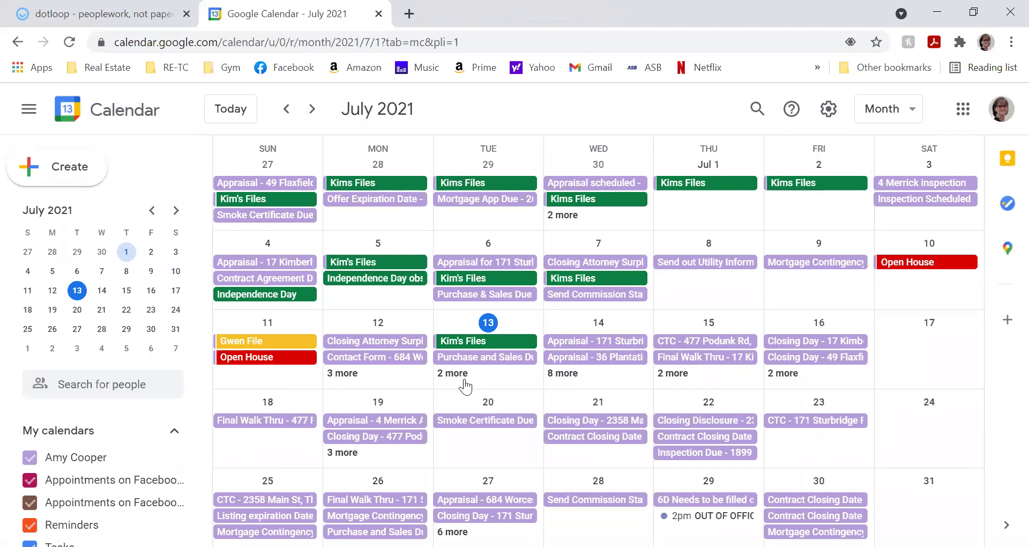
- Move the calendar ahead to September 2021, then return to dotloop's My account Apps page
scroll(678, 329, down, 2)
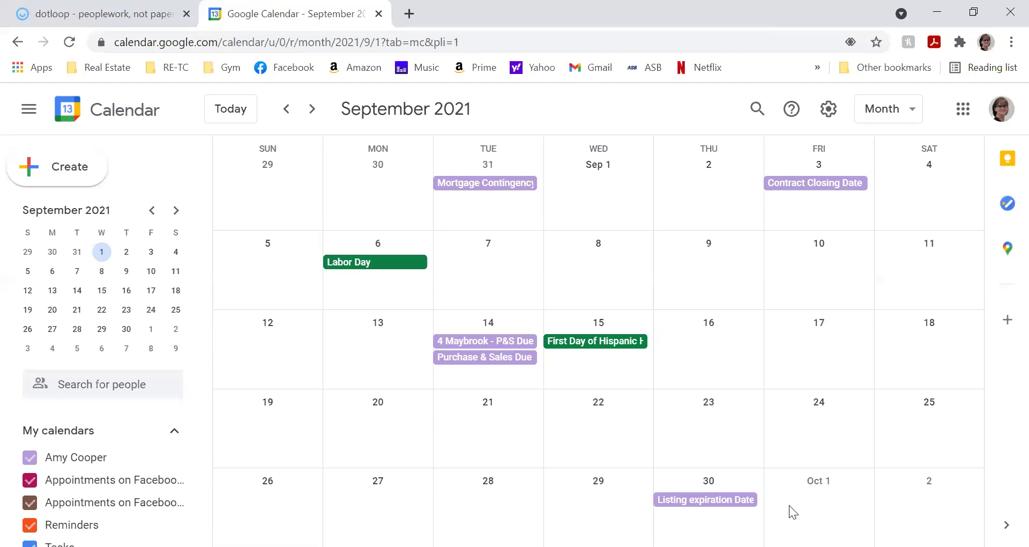
click(60, 16)
scroll(289, 172, up, 15)
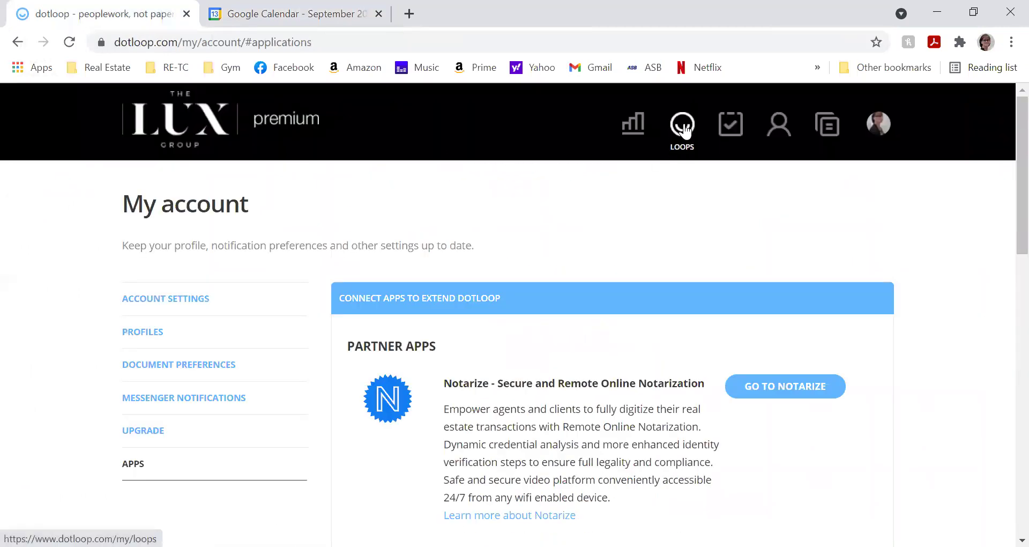
- Open the Butler Purchasing Loop from the Loops list
click(682, 126)
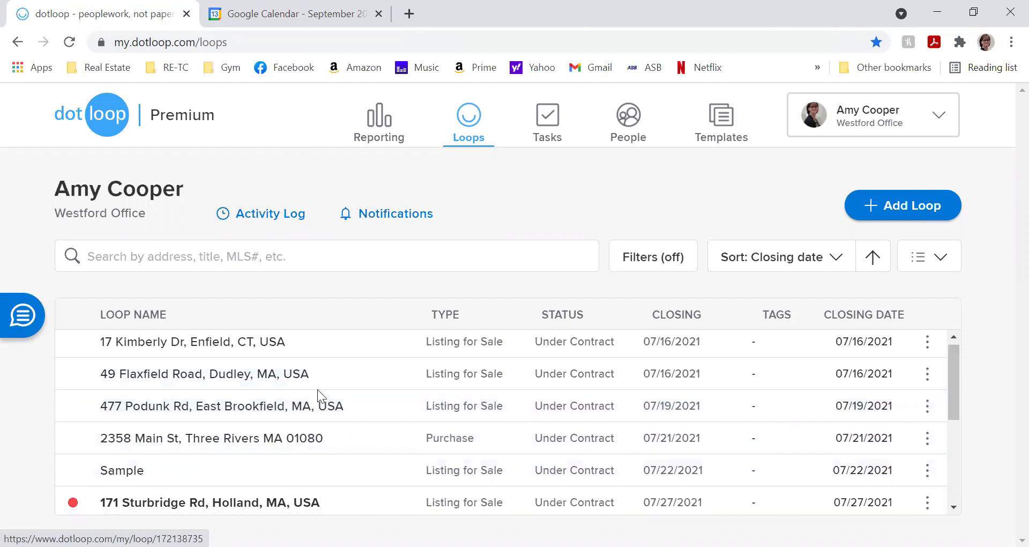
scroll(319, 387, down, 4)
scroll(322, 385, down, 3)
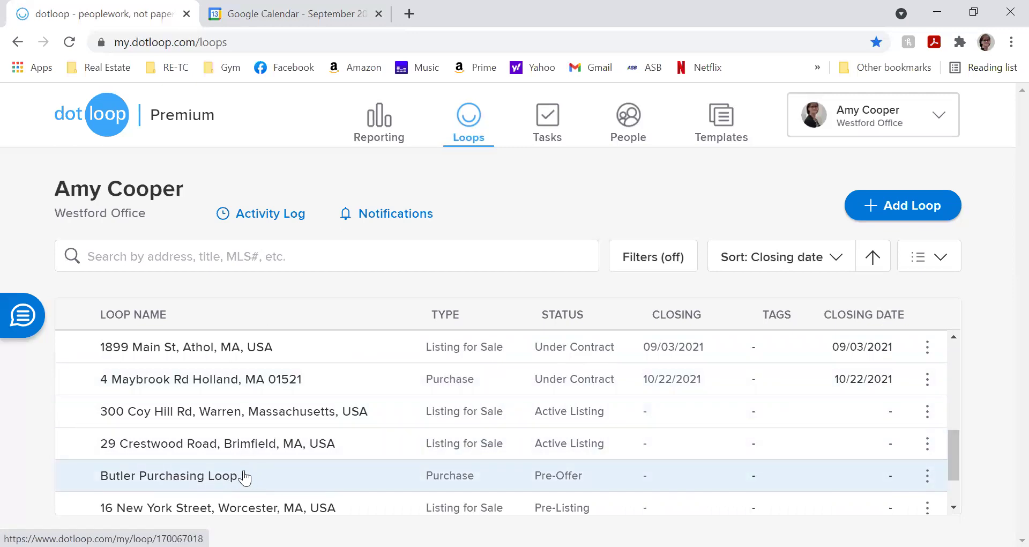
click(197, 478)
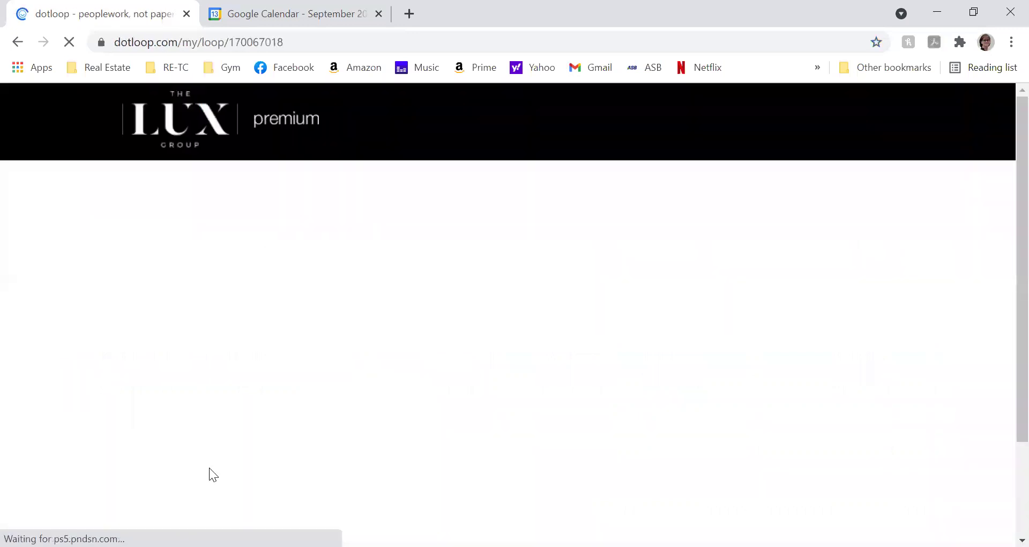
- Select Pre Qualification Letter Quicken and Lux Group Agency Disclosure, then start Make a copy
scroll(213, 467, down, 6)
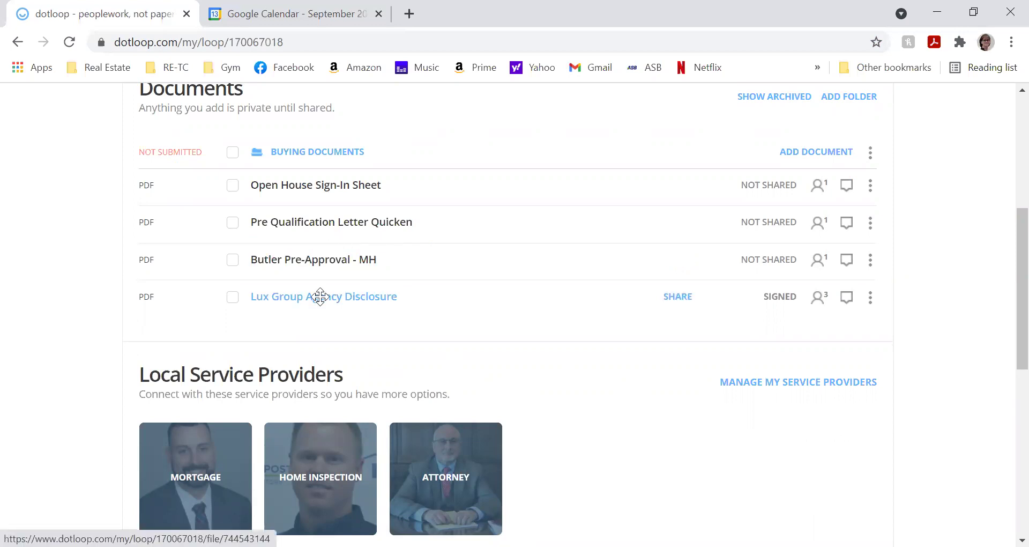
scroll(319, 303, up, 3)
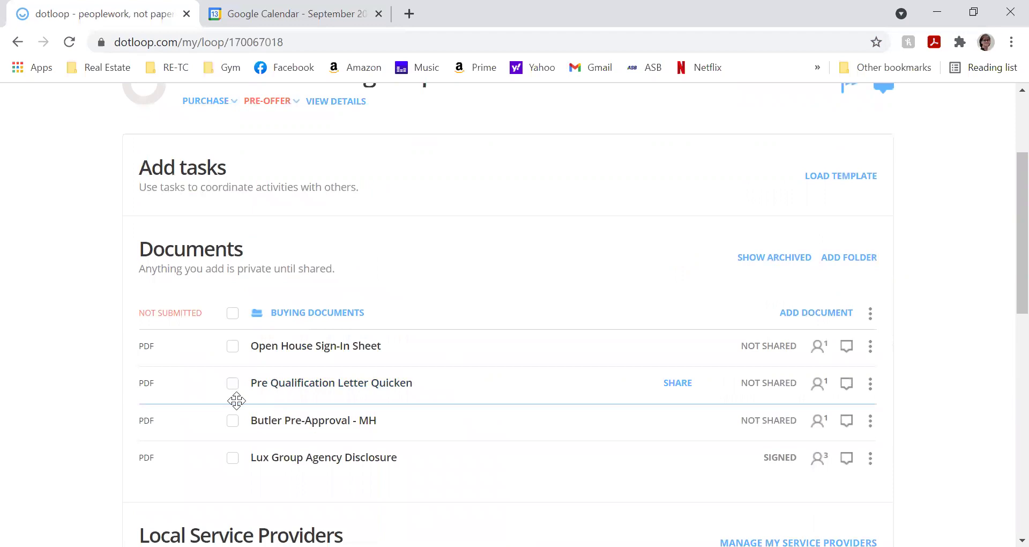
click(231, 385)
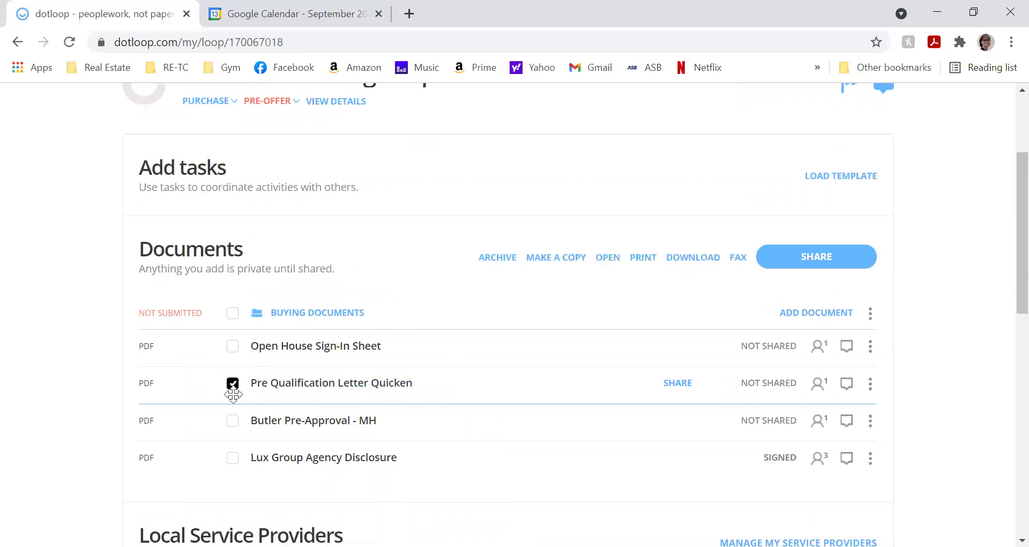
click(233, 422)
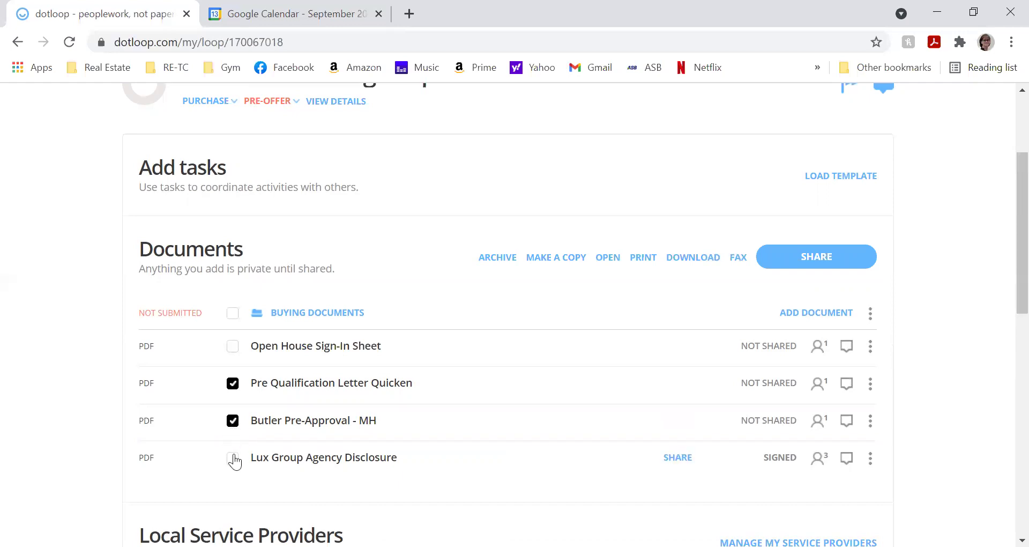
click(234, 424)
click(232, 459)
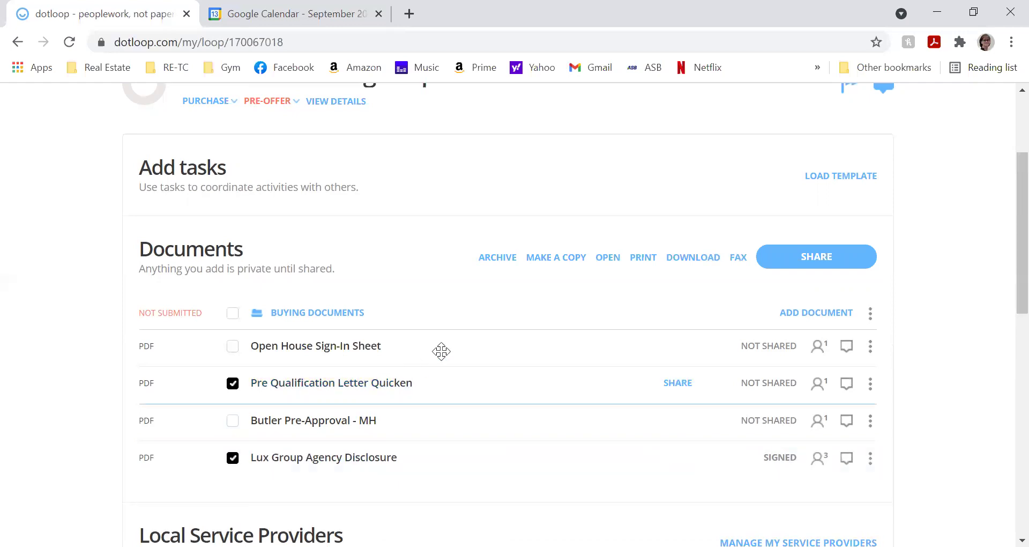
click(543, 258)
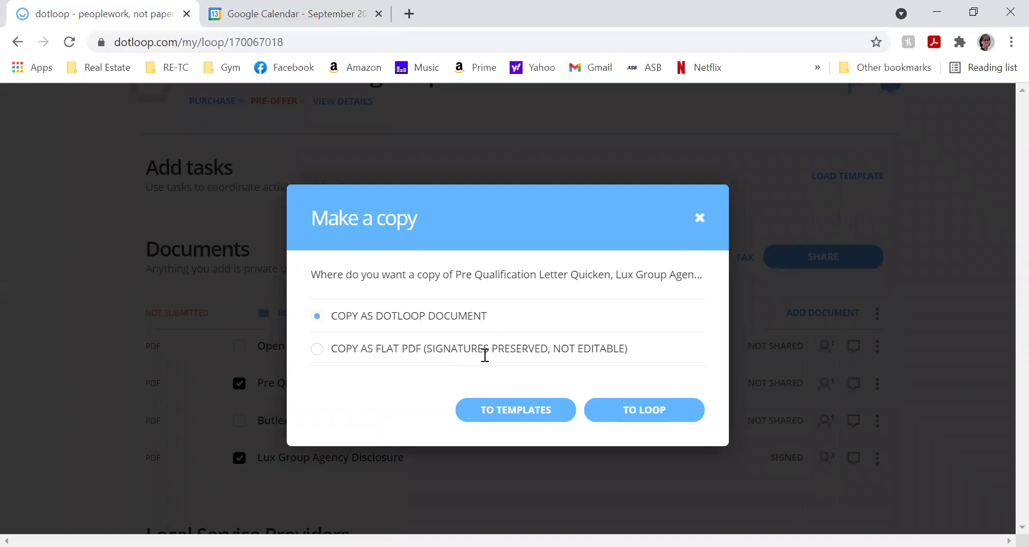
- Copy both checked documents into the Sample loop's Listing Documents folder and dismiss the 2-of-2 import notice
click(632, 421)
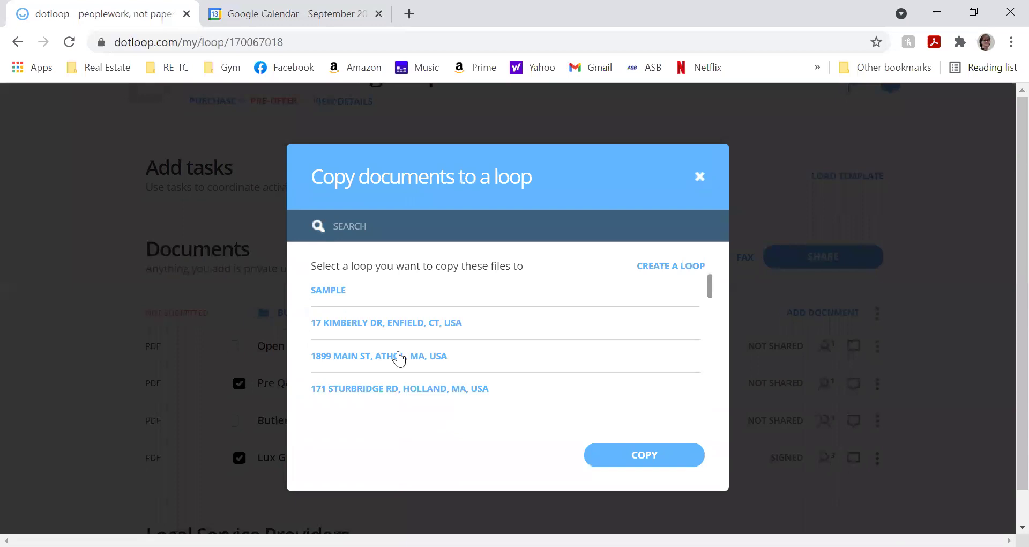
click(333, 294)
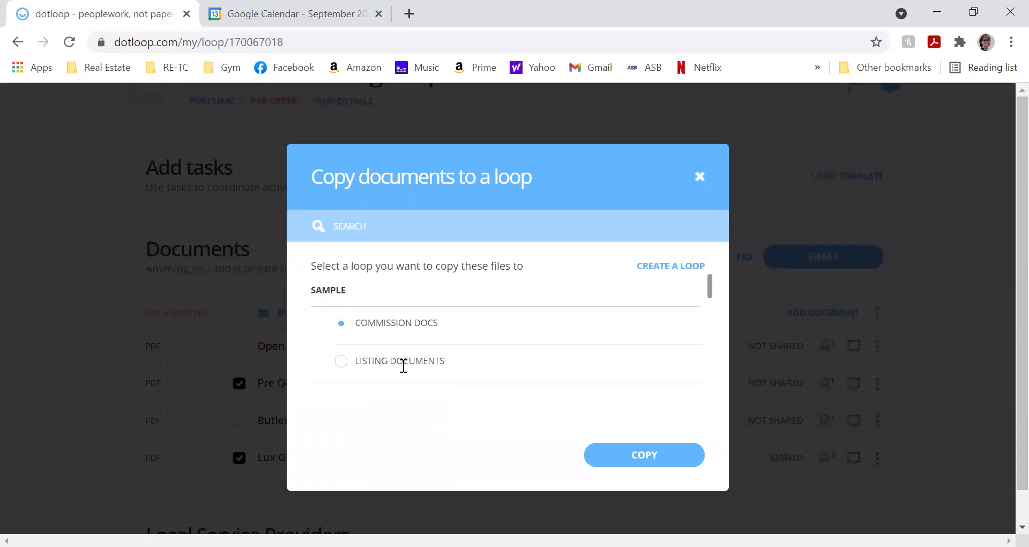
click(344, 365)
click(611, 455)
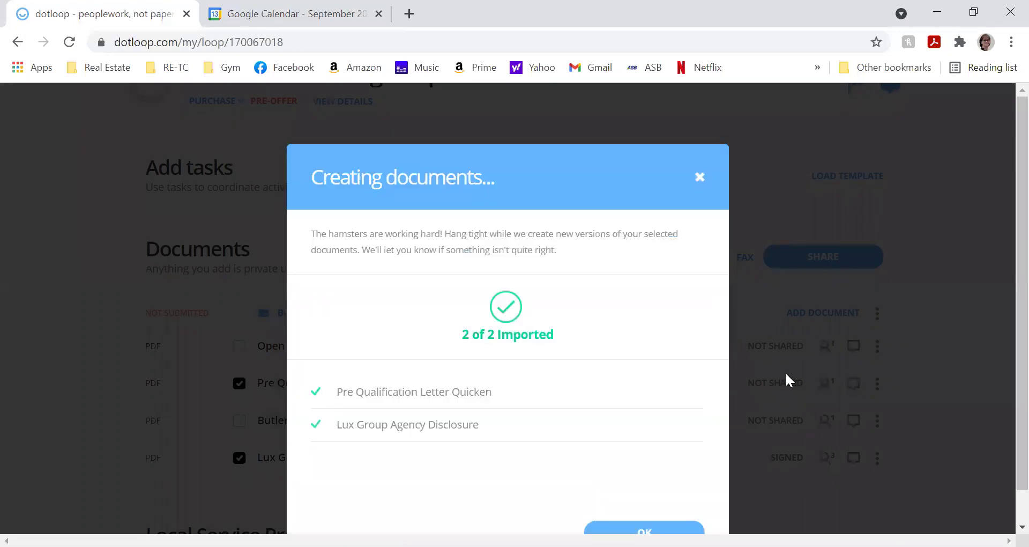
click(700, 177)
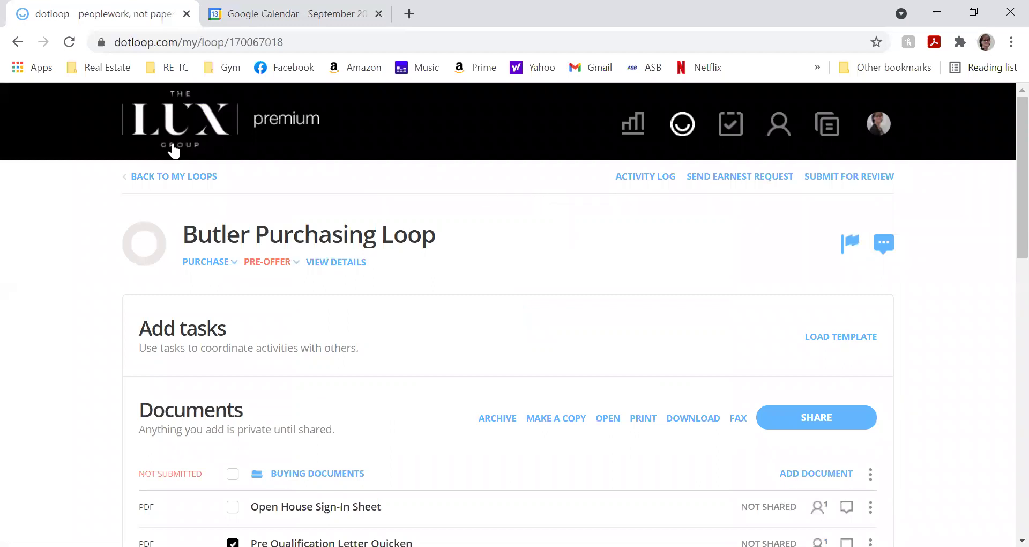
- Go back to My Loops and reopen the Sample loop, the 280,000 listing under contract
click(167, 177)
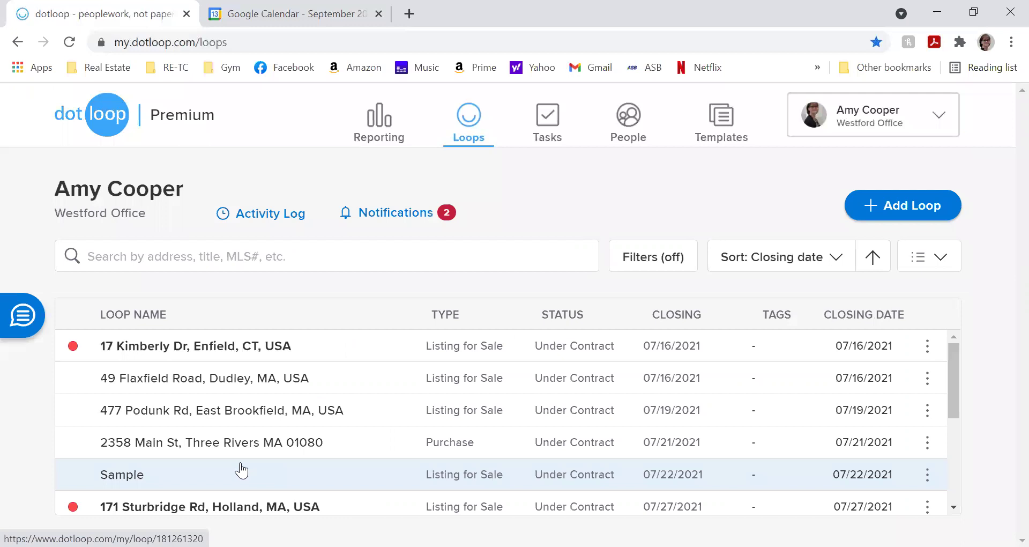
click(243, 469)
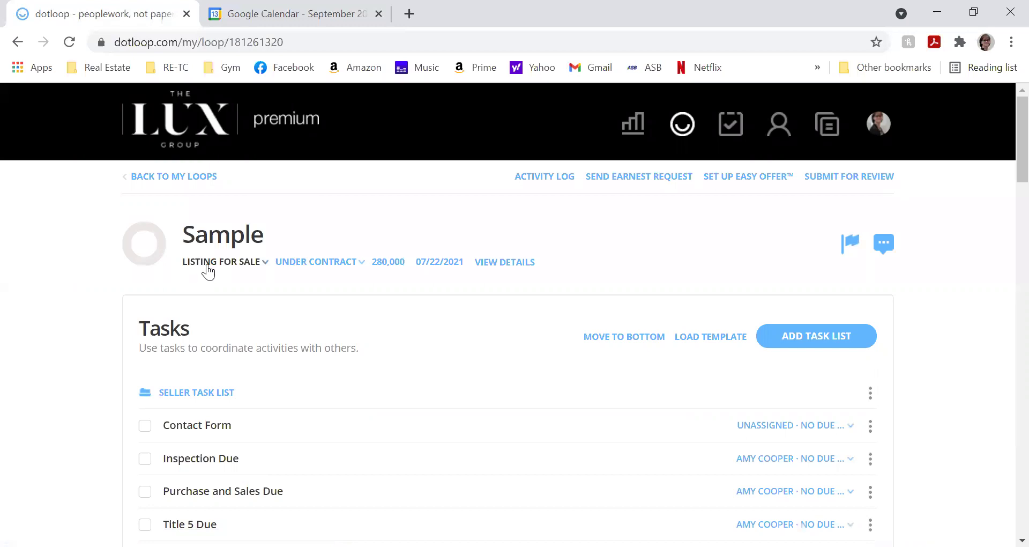
scroll(205, 268, down, 7)
scroll(209, 261, down, 5)
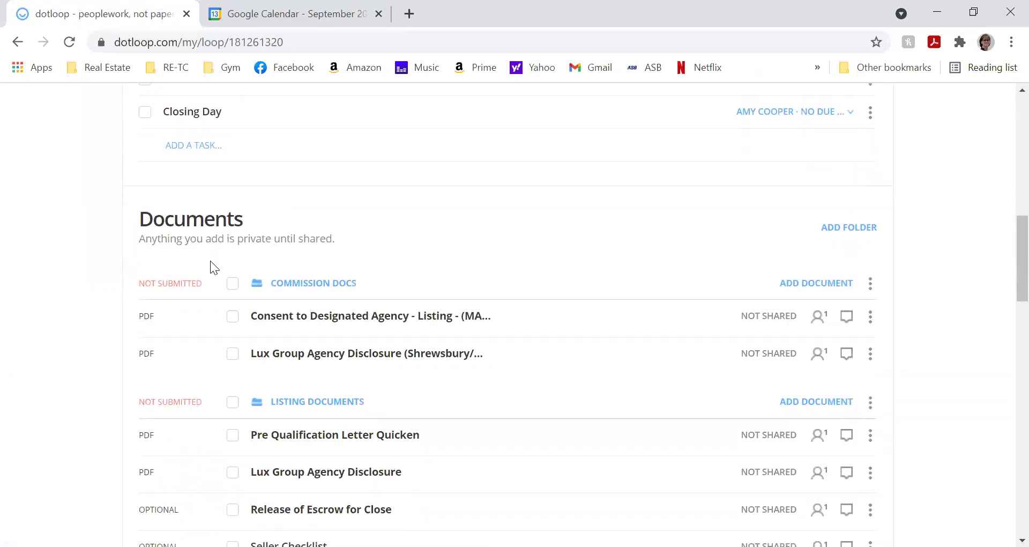
scroll(208, 261, down, 2)
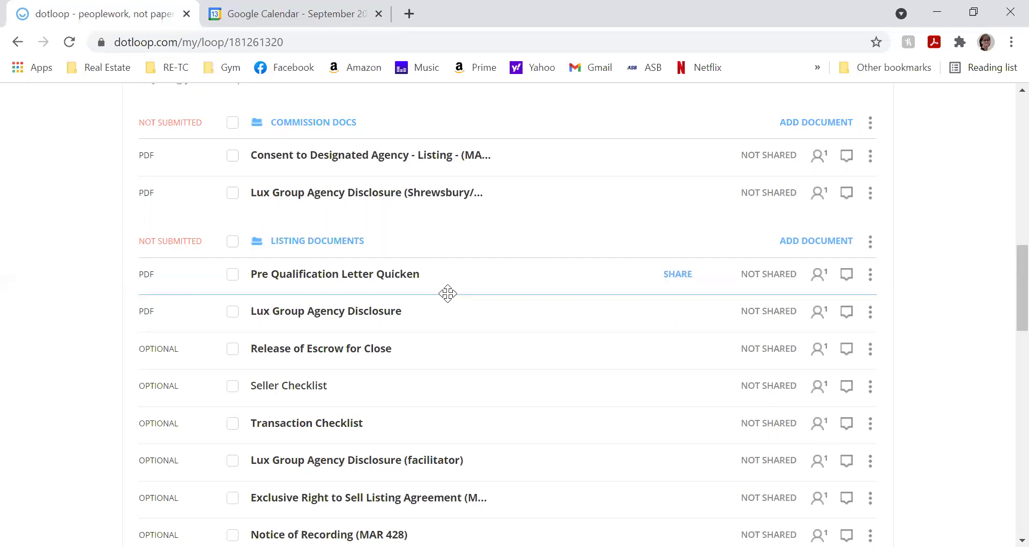
scroll(440, 316, up, 5)
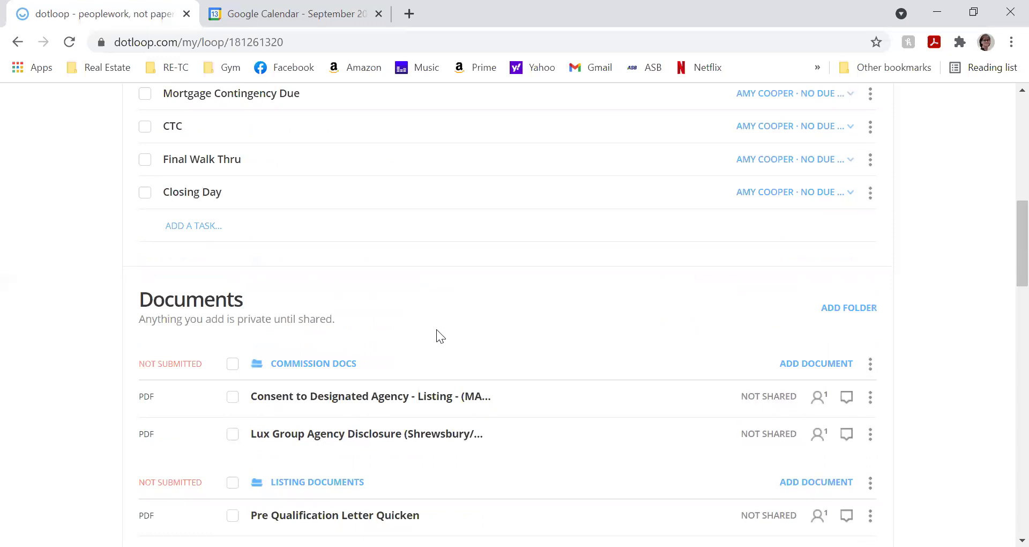
scroll(433, 332, up, 8)
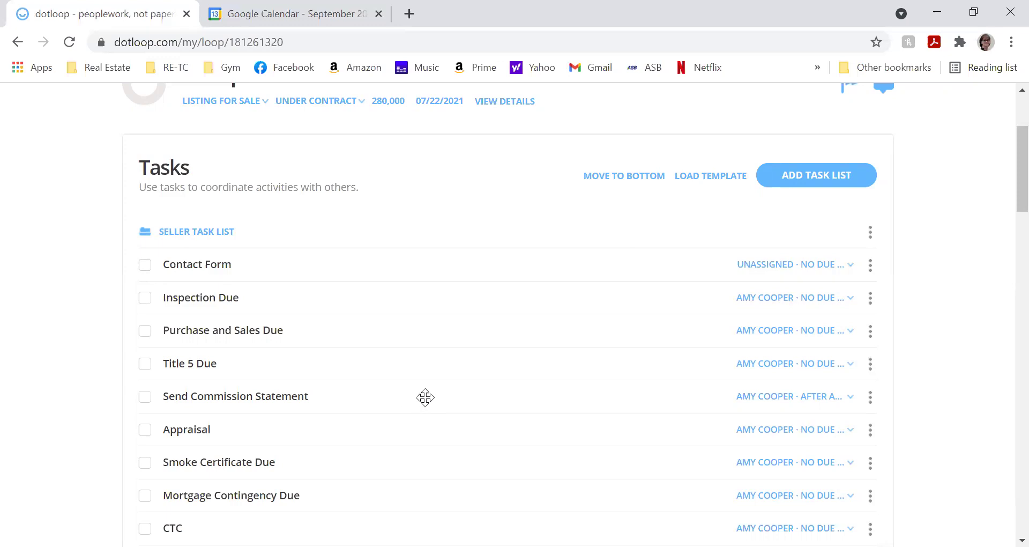
scroll(417, 375, up, 3)
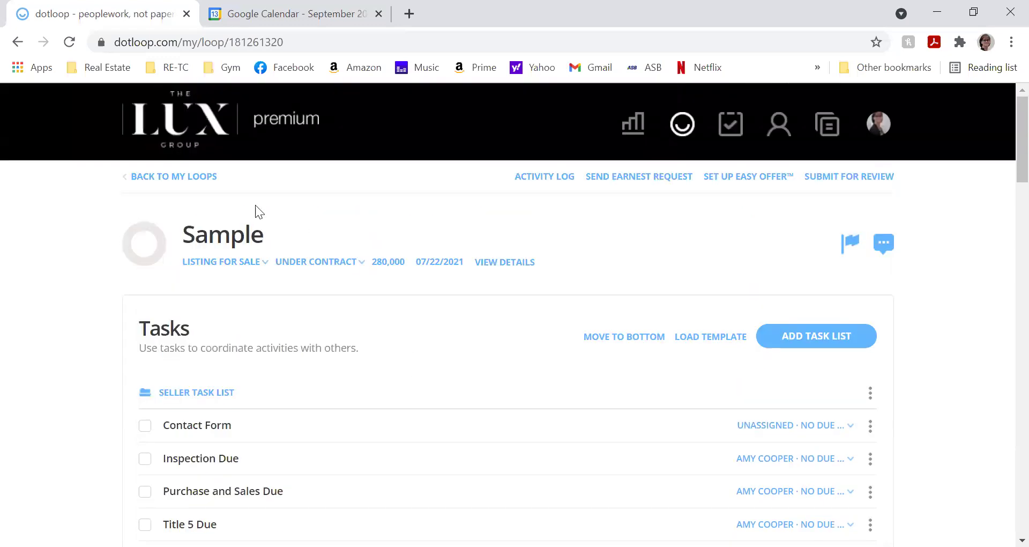
click(188, 176)
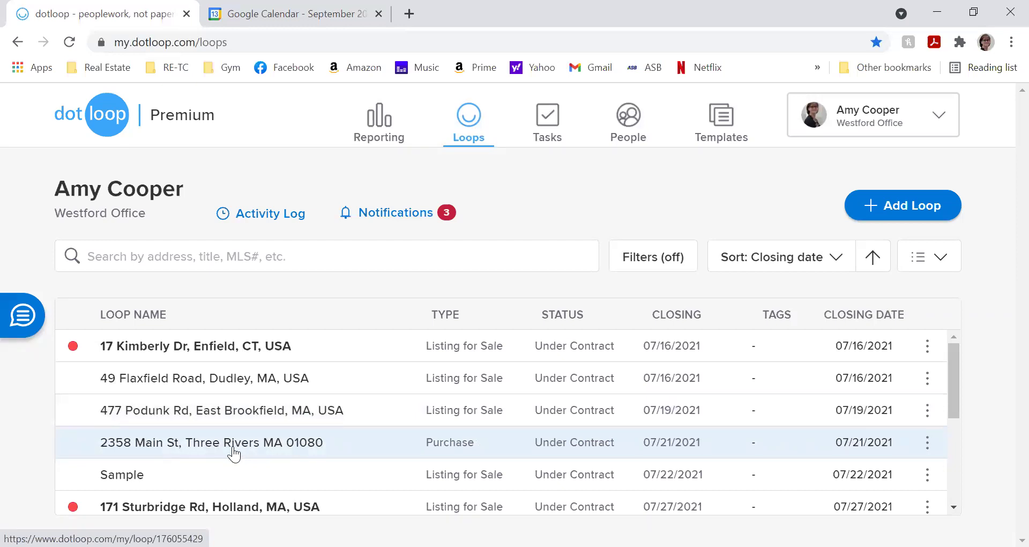
scroll(626, 489, down, 3)
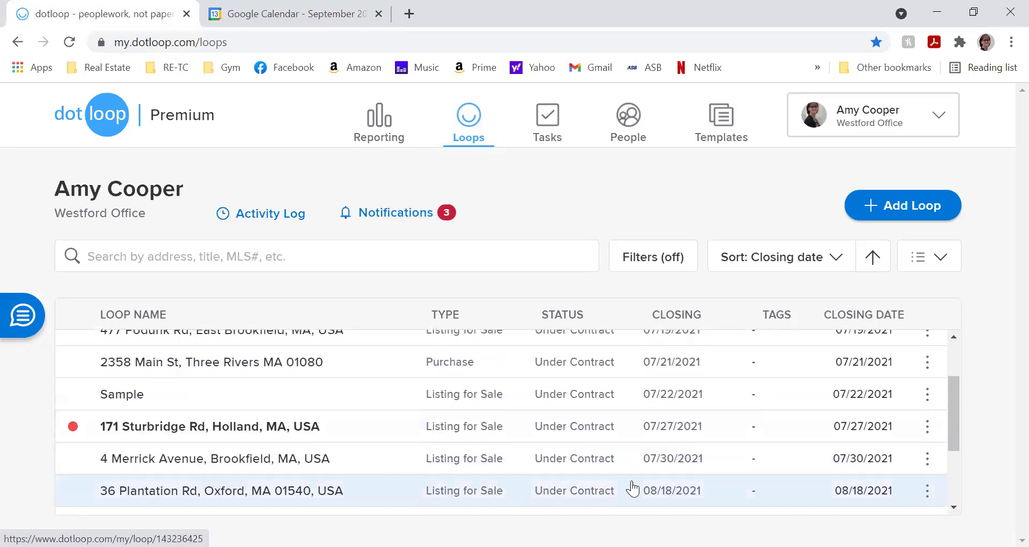
scroll(632, 483, down, 1)
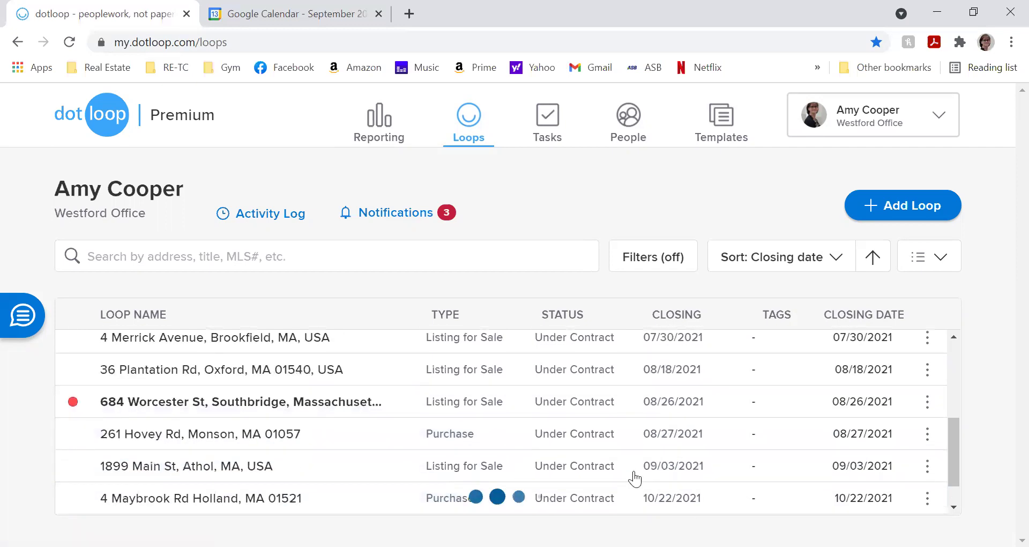
scroll(631, 474, up, 3)
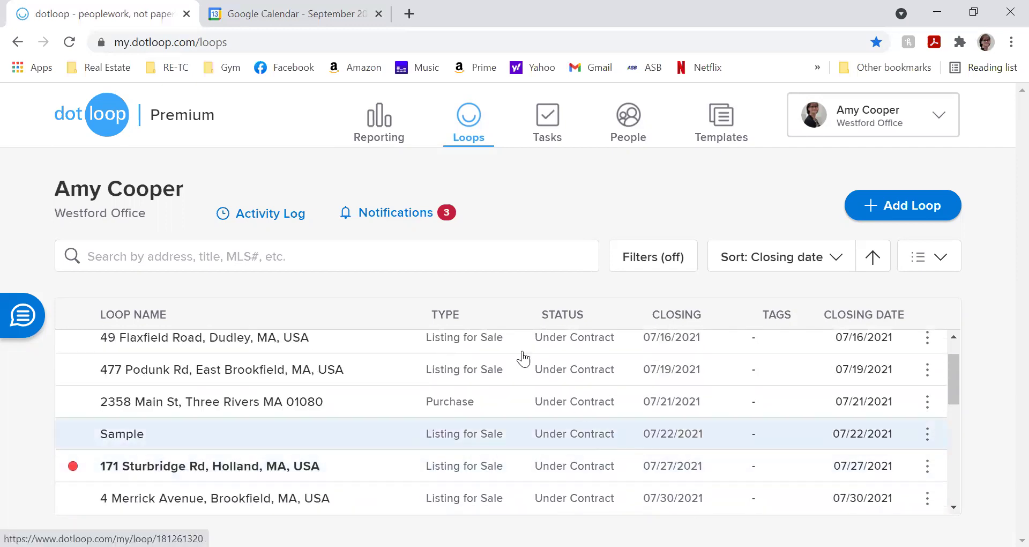
click(687, 260)
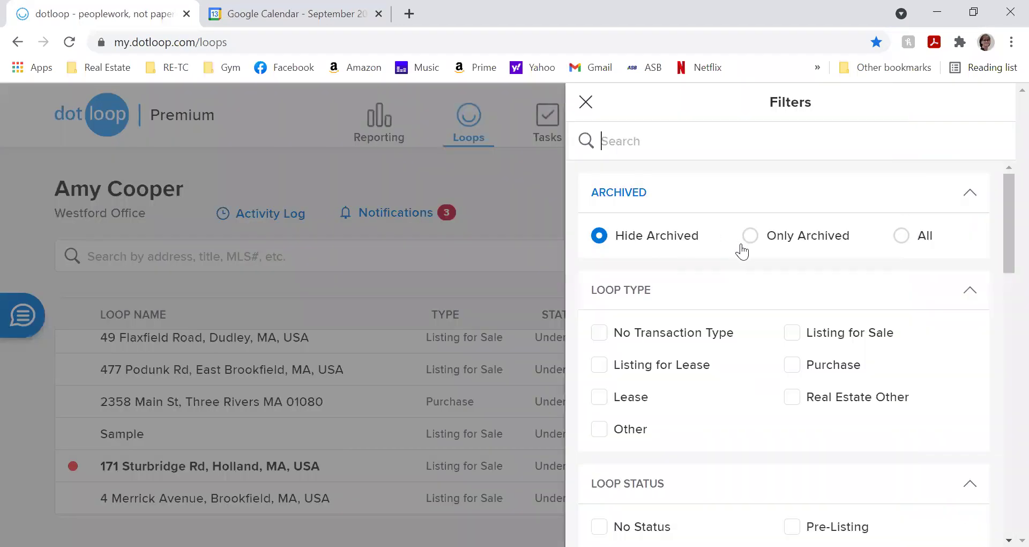
click(751, 236)
click(966, 525)
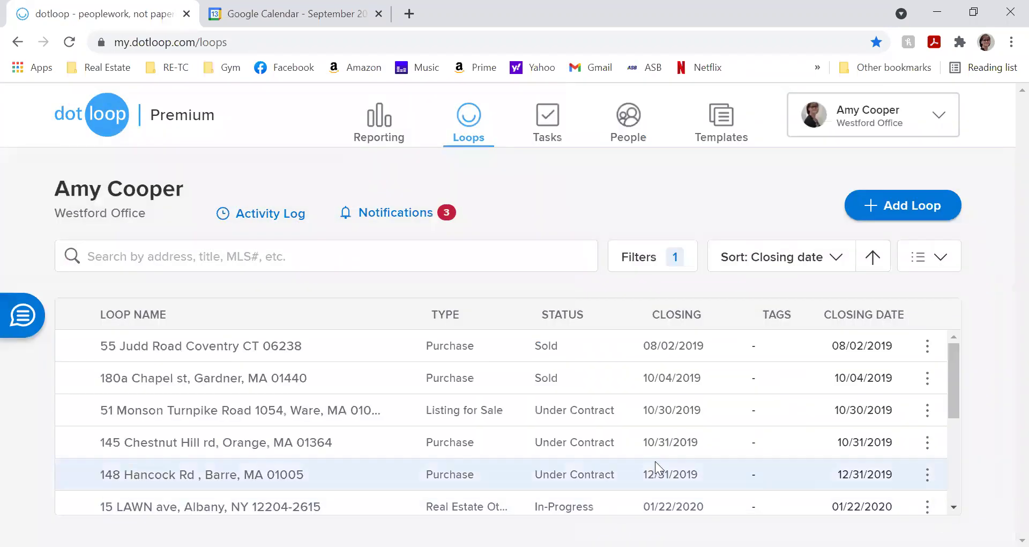
scroll(567, 451, down, 5)
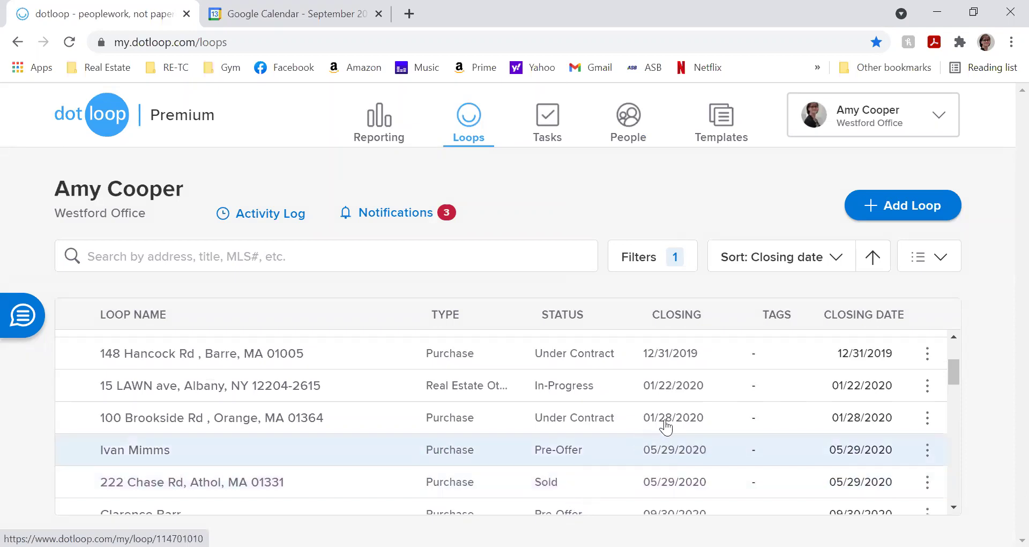
click(662, 268)
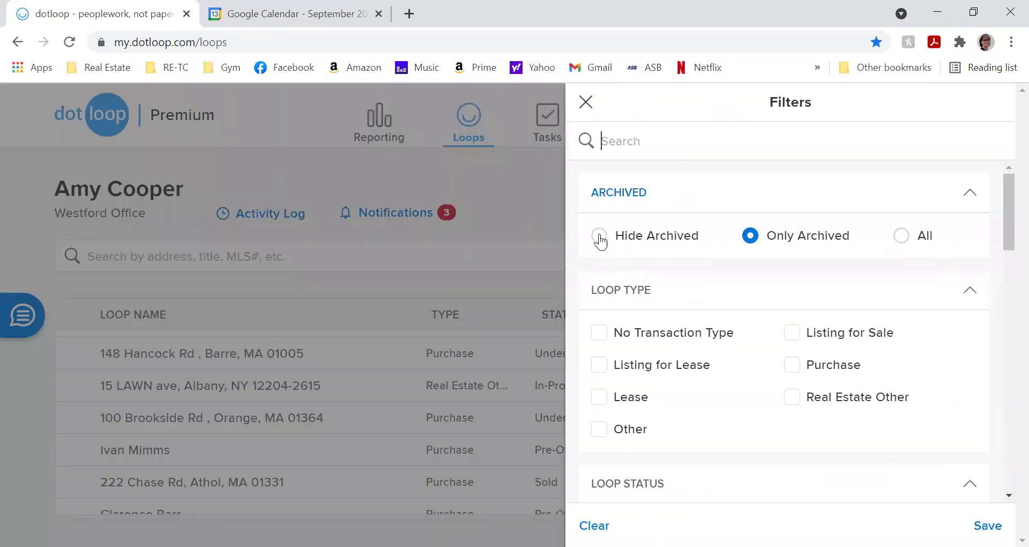
click(599, 238)
click(966, 525)
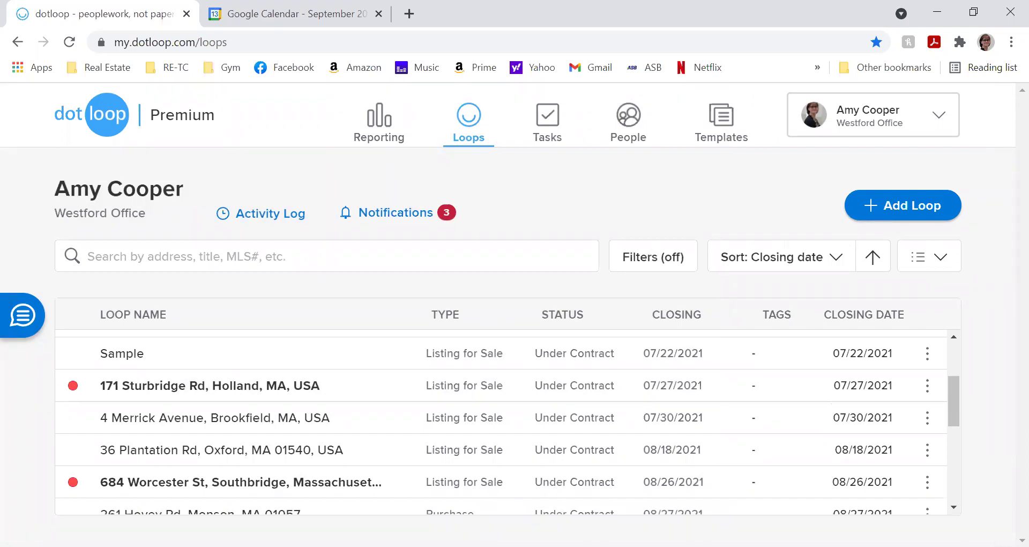
scroll(282, 395, down, 2)
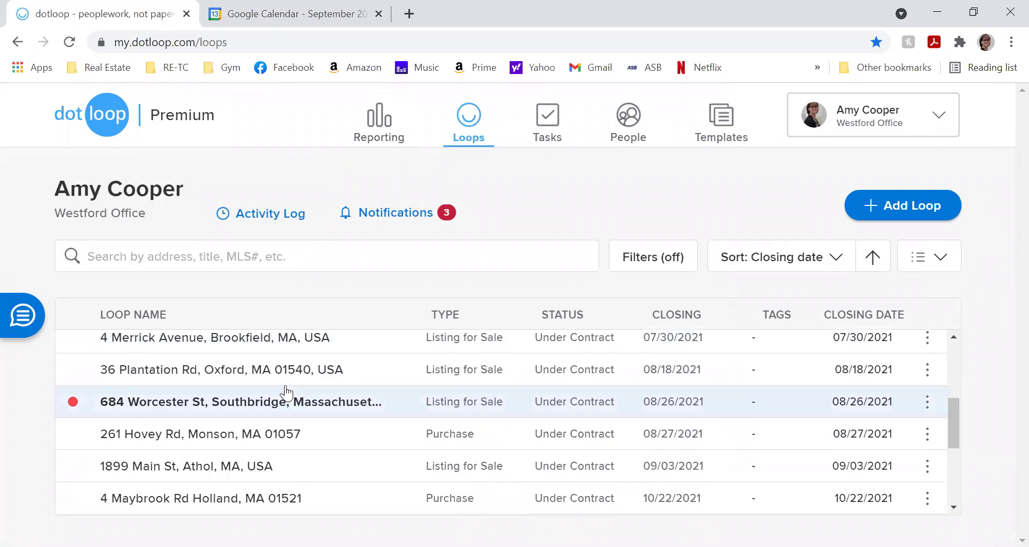
scroll(212, 369, up, 3)
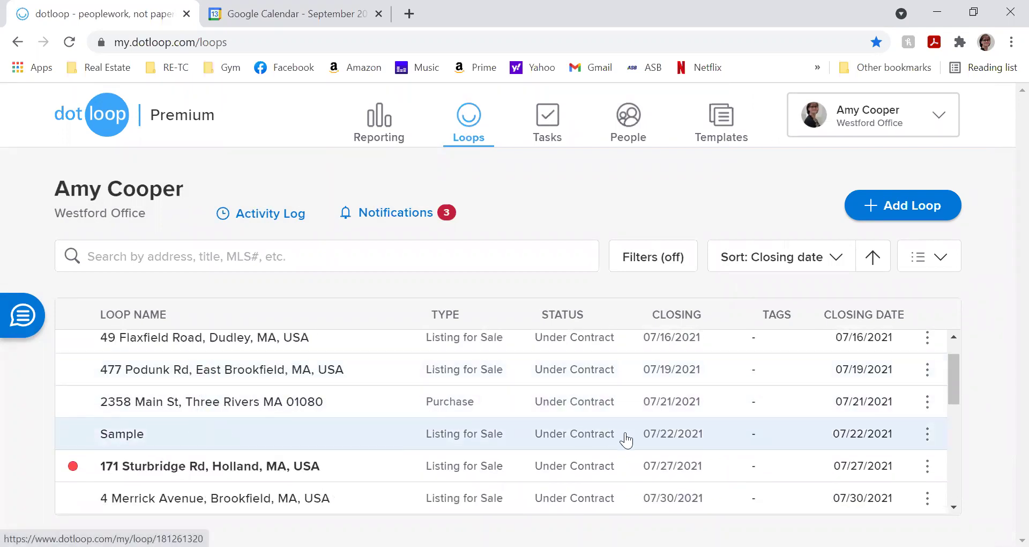
click(928, 436)
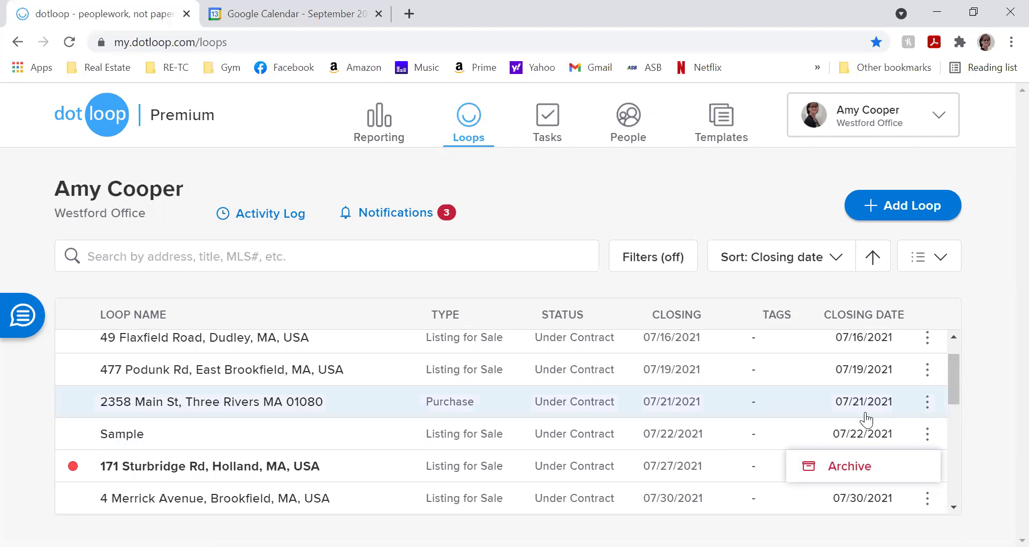
scroll(589, 384, up, 1)
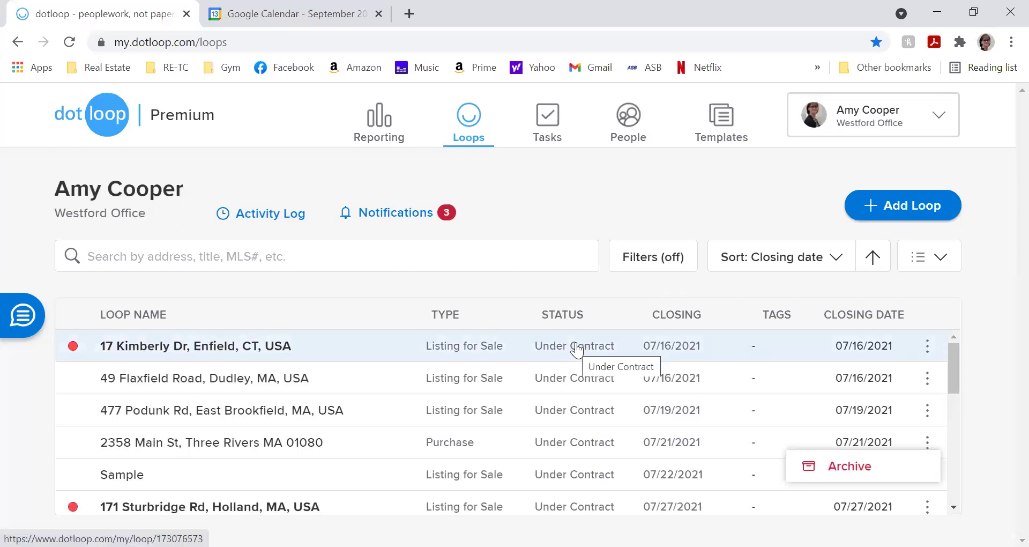
scroll(583, 342, down, 1)
scroll(582, 339, down, 5)
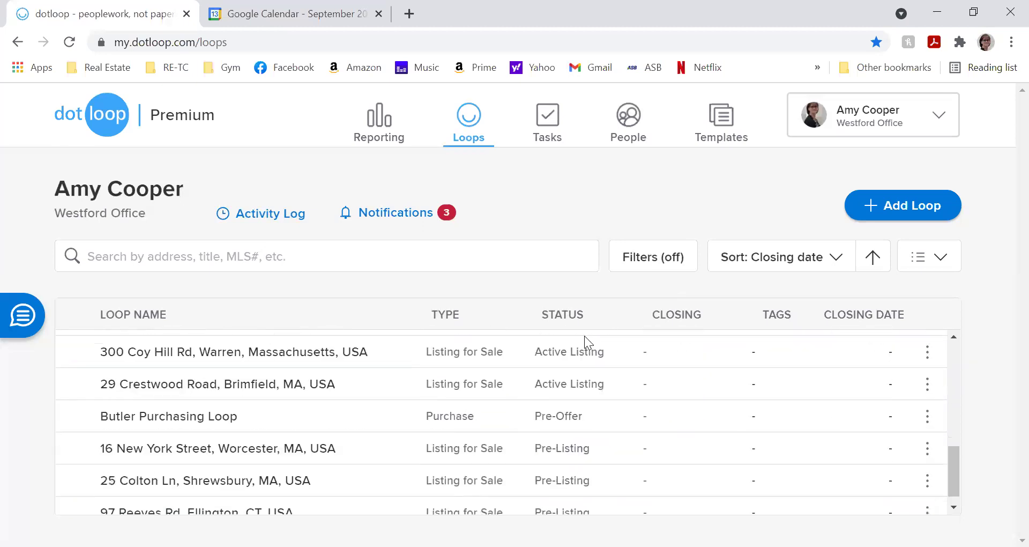
scroll(584, 418, up, 6)
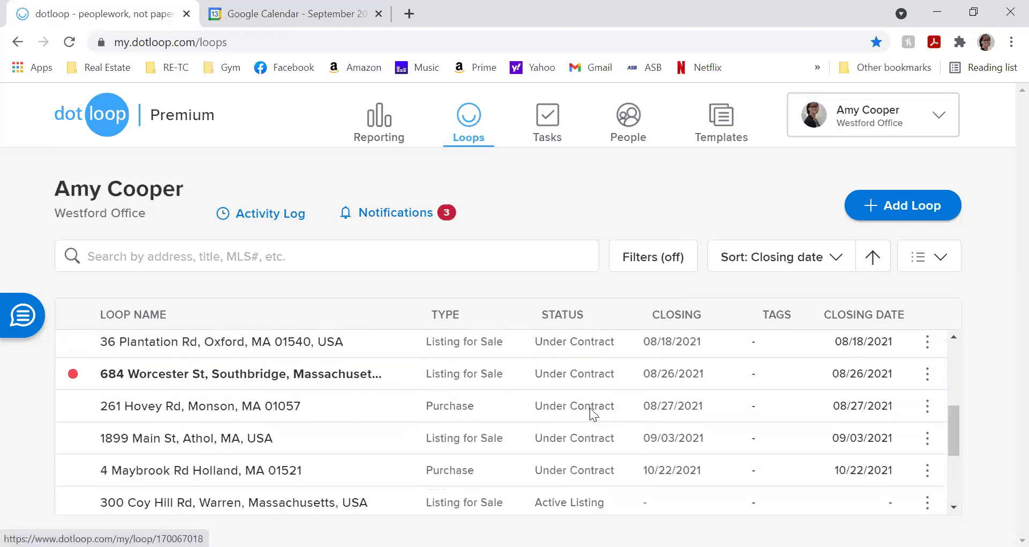
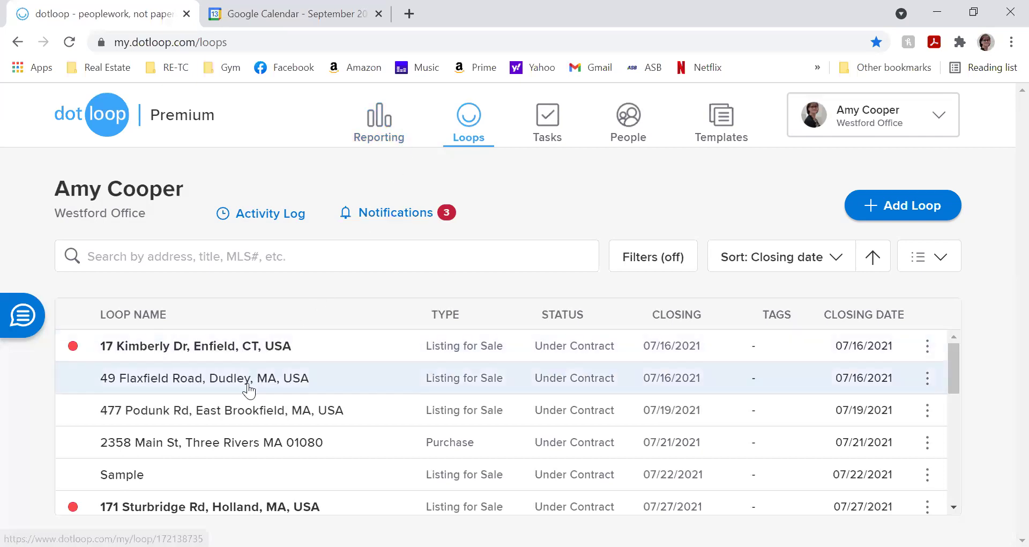
click(247, 384)
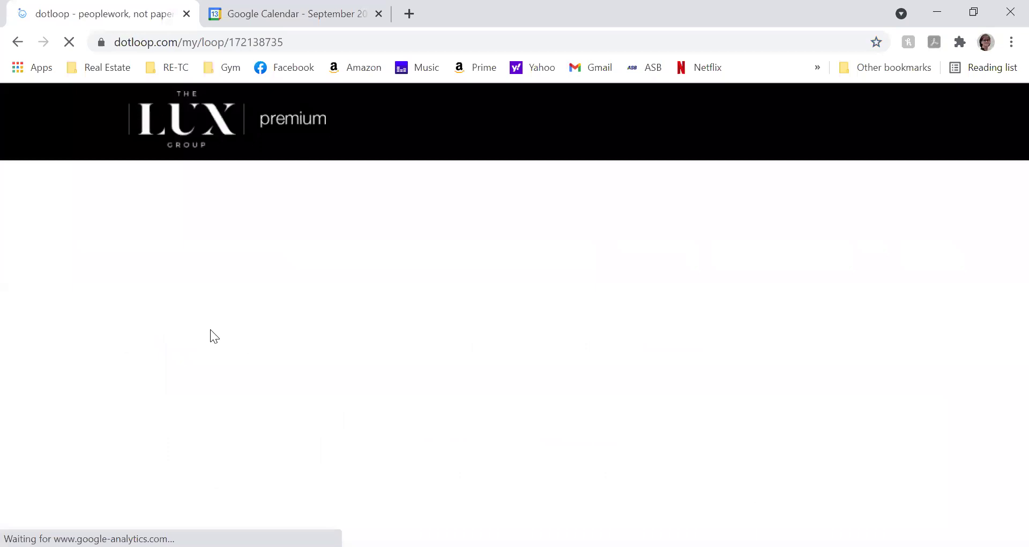
click(22, 51)
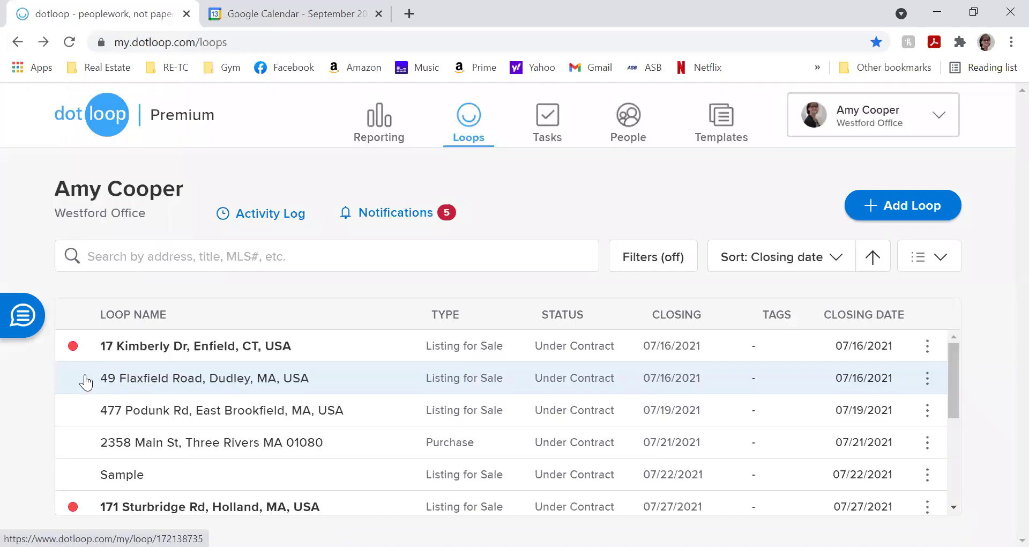
scroll(91, 386, down, 2)
- Open the Sample loop and tick the Seller's Statement of Property Condition document
click(99, 397)
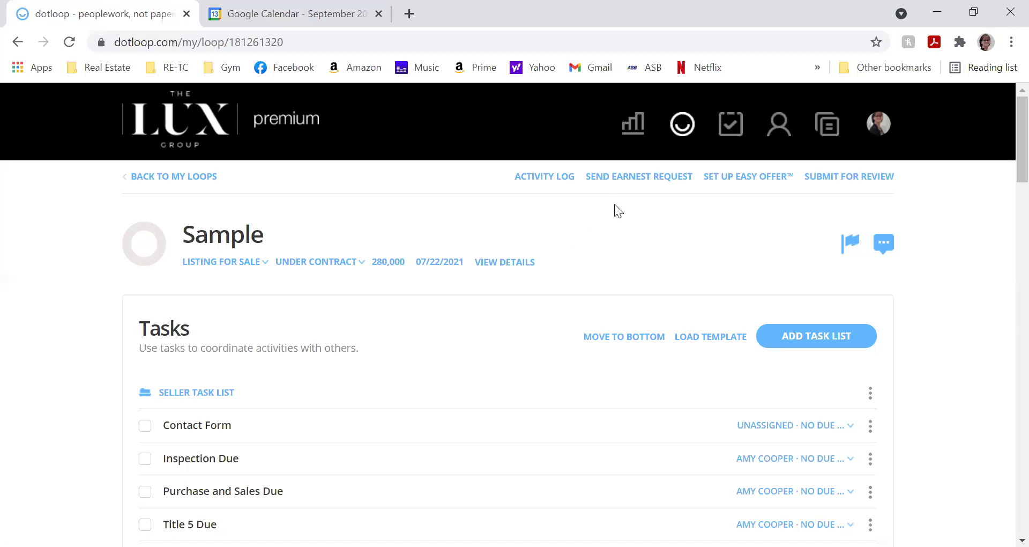
scroll(207, 425, down, 12)
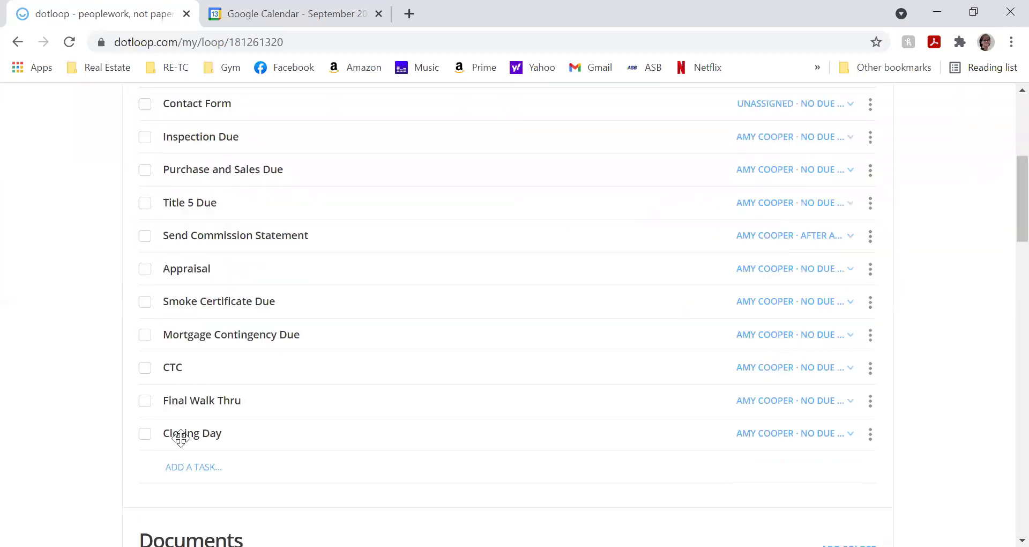
scroll(220, 359, down, 2)
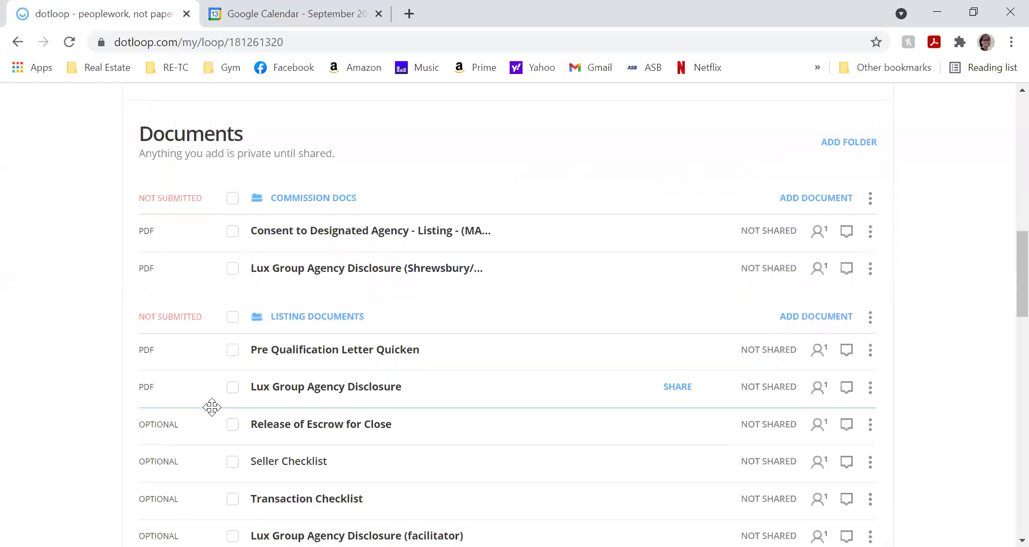
scroll(219, 375, down, 3)
scroll(225, 402, down, 3)
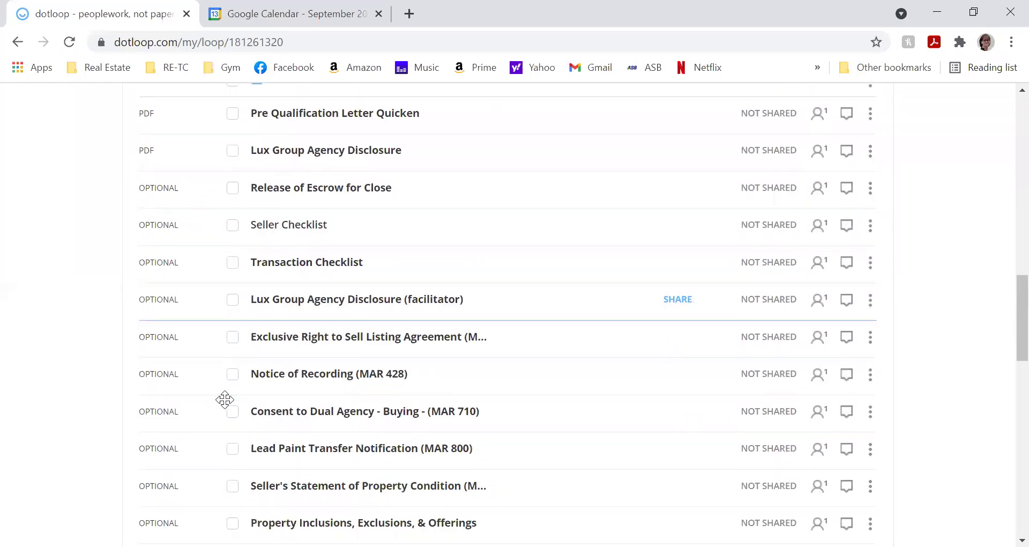
click(233, 409)
scroll(233, 413, up, 10)
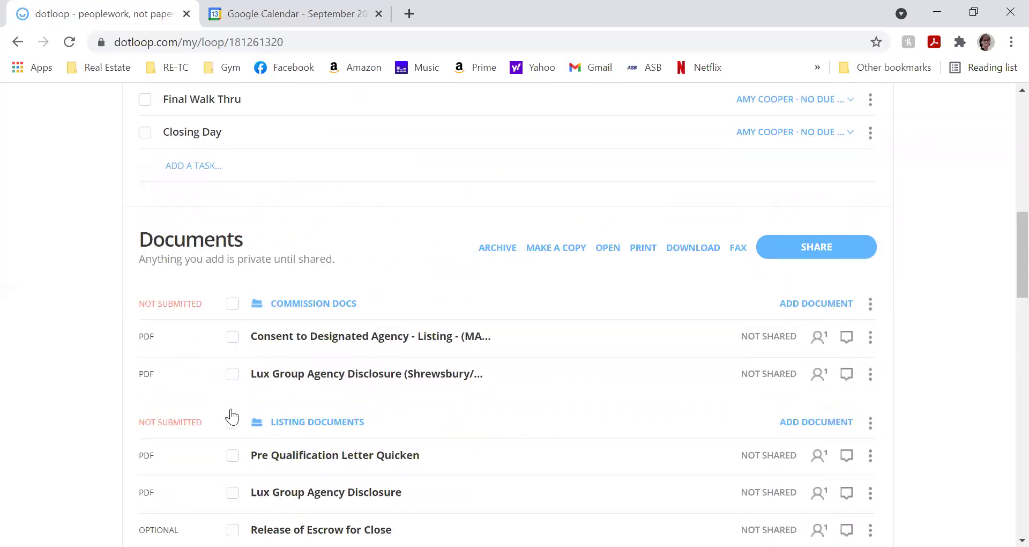
scroll(536, 283, up, 9)
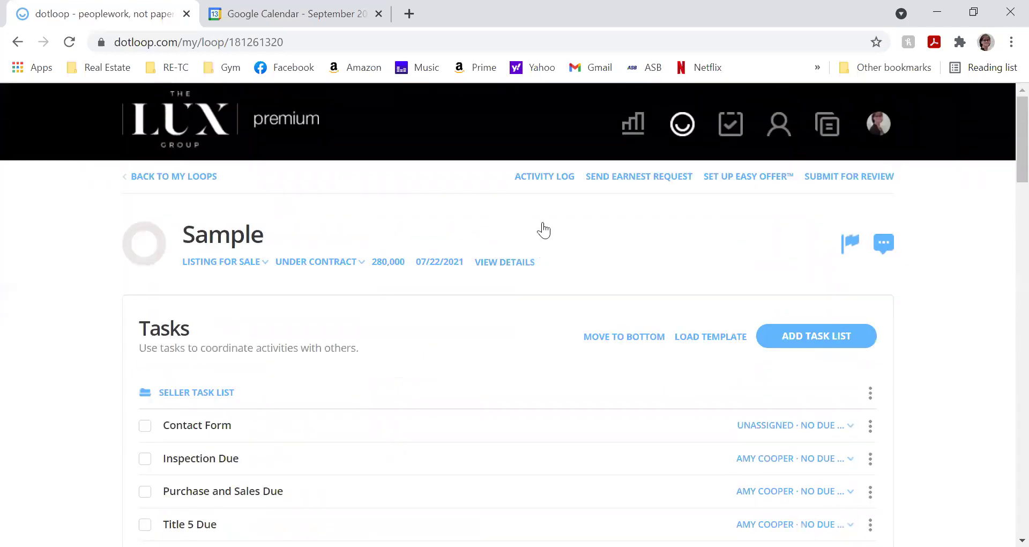
scroll(472, 277, down, 7)
scroll(469, 277, down, 14)
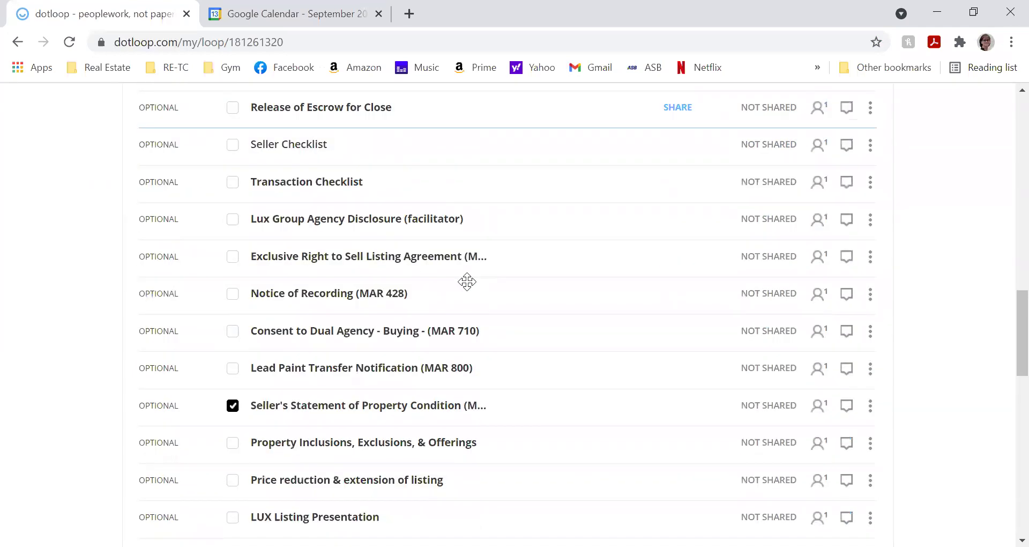
- Open the Seller's Statement form and start adding a Buyer 1 person, then cancel it
click(426, 328)
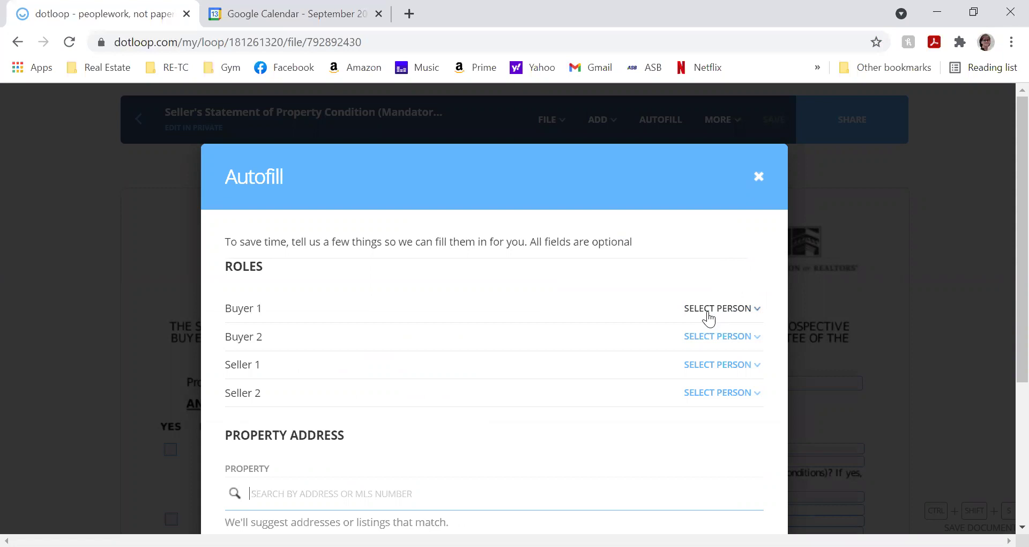
click(709, 319)
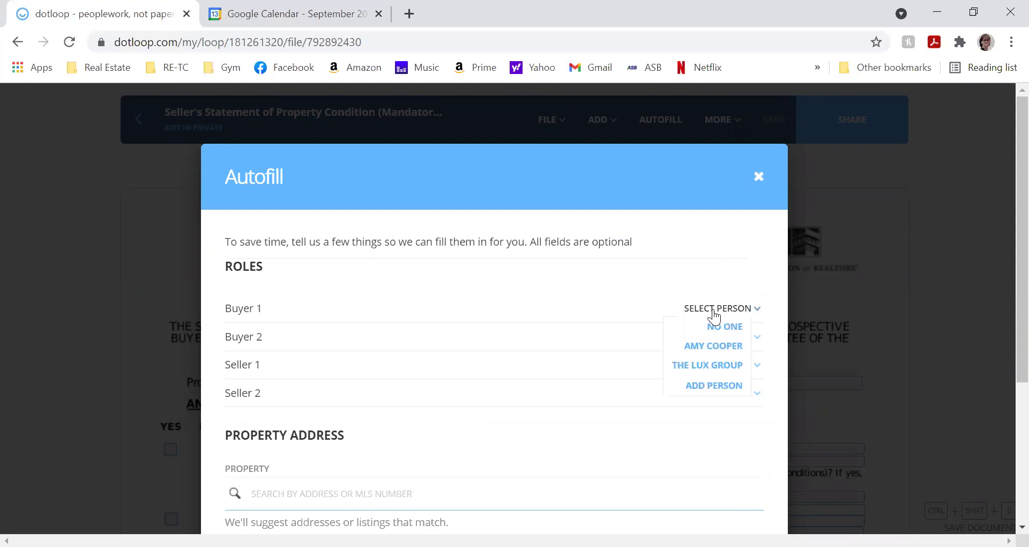
click(701, 385)
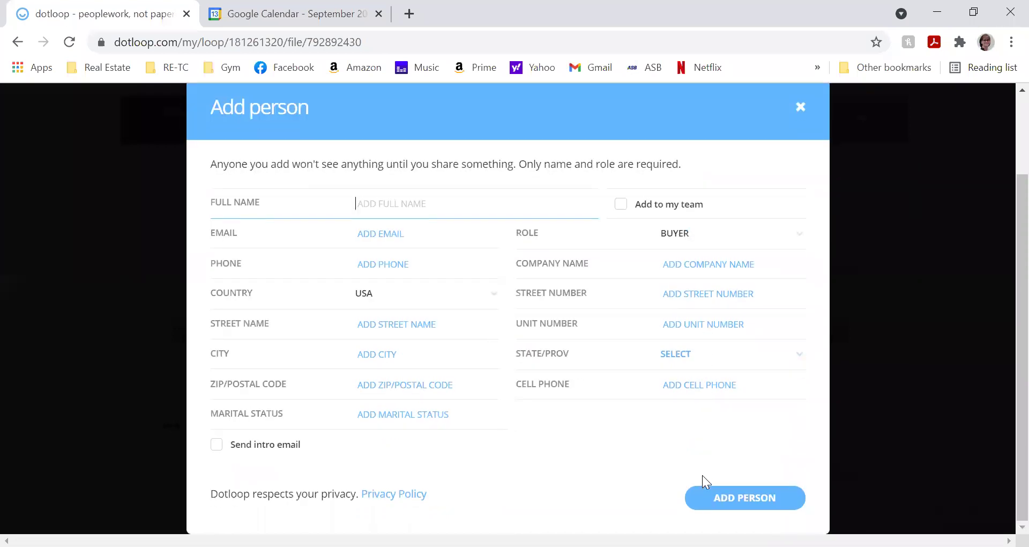
click(804, 113)
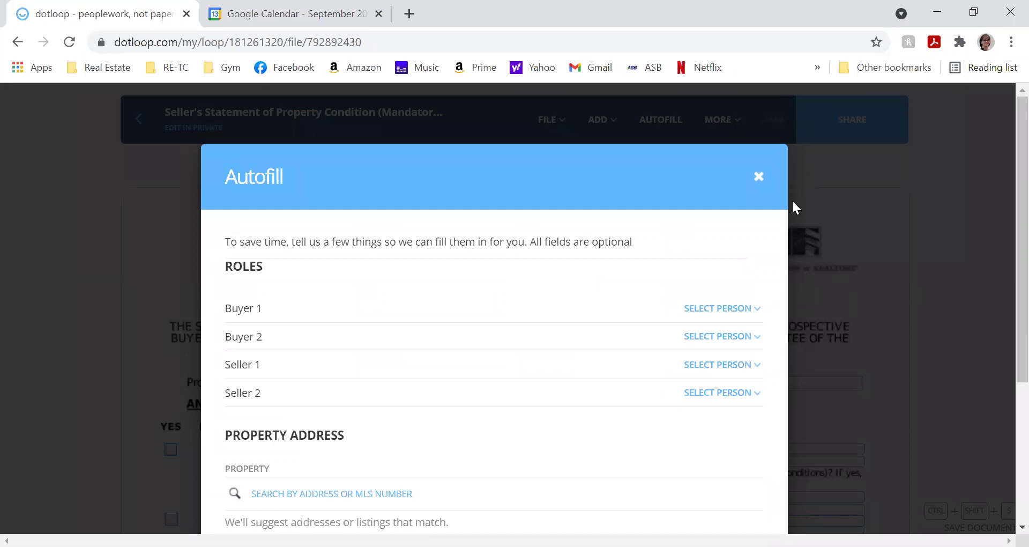
scroll(448, 343, down, 2)
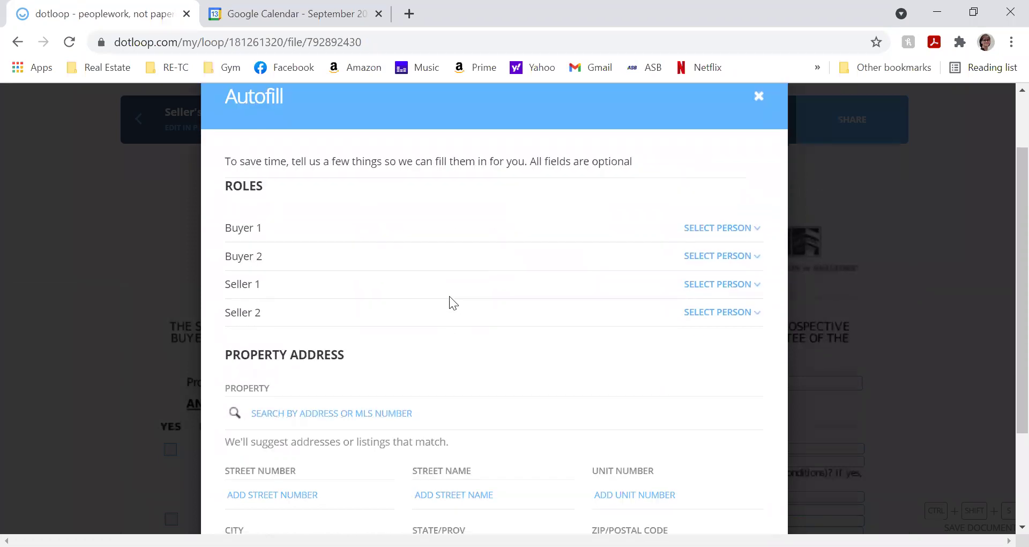
scroll(378, 423, down, 3)
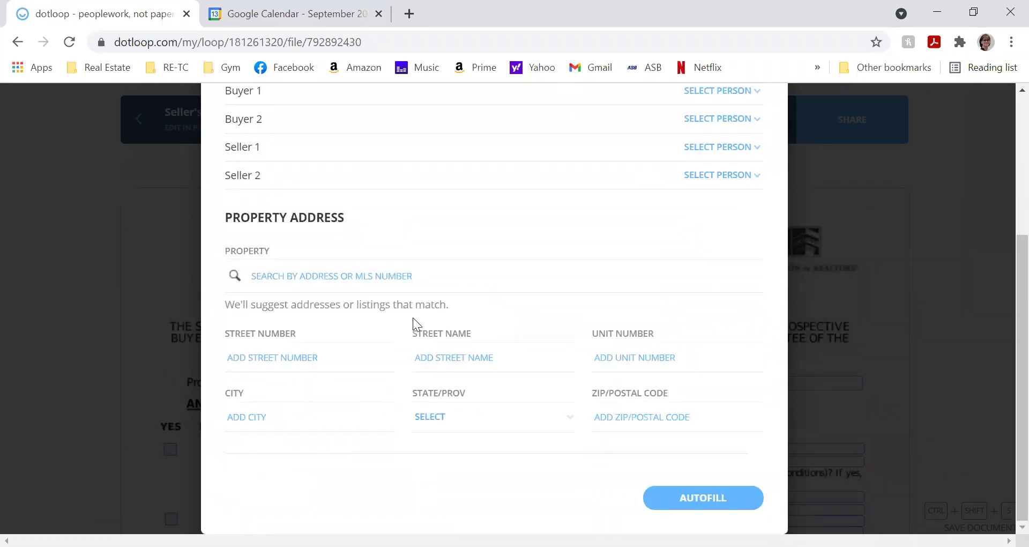
scroll(410, 318, up, 2)
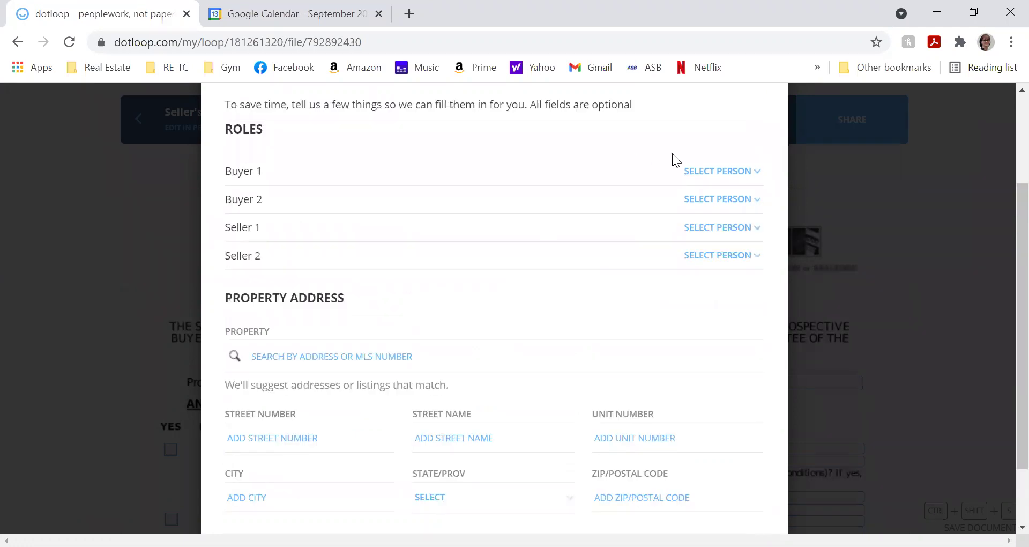
scroll(673, 158, up, 3)
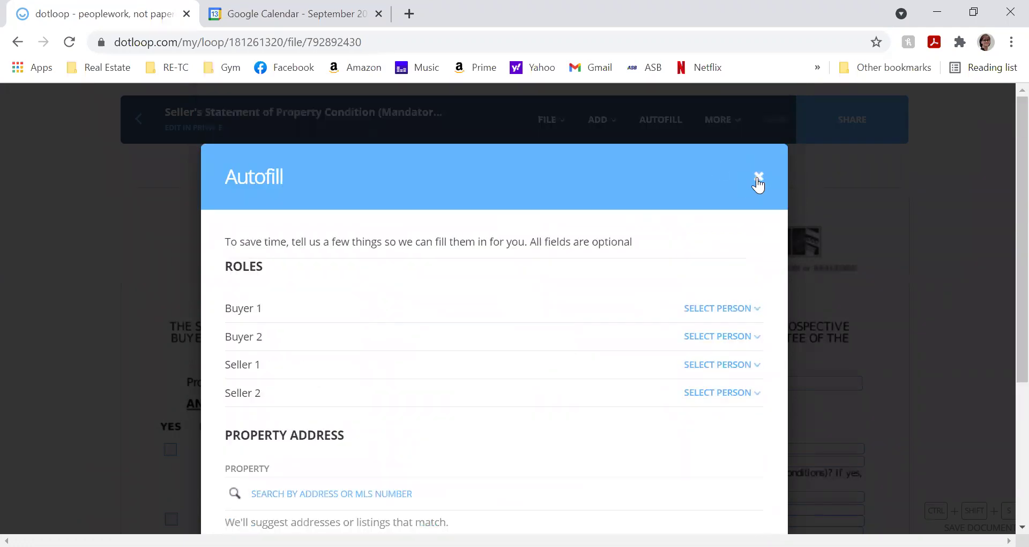
- Close the Autofill panel and look over the editor's MORE and FILE menus
click(757, 177)
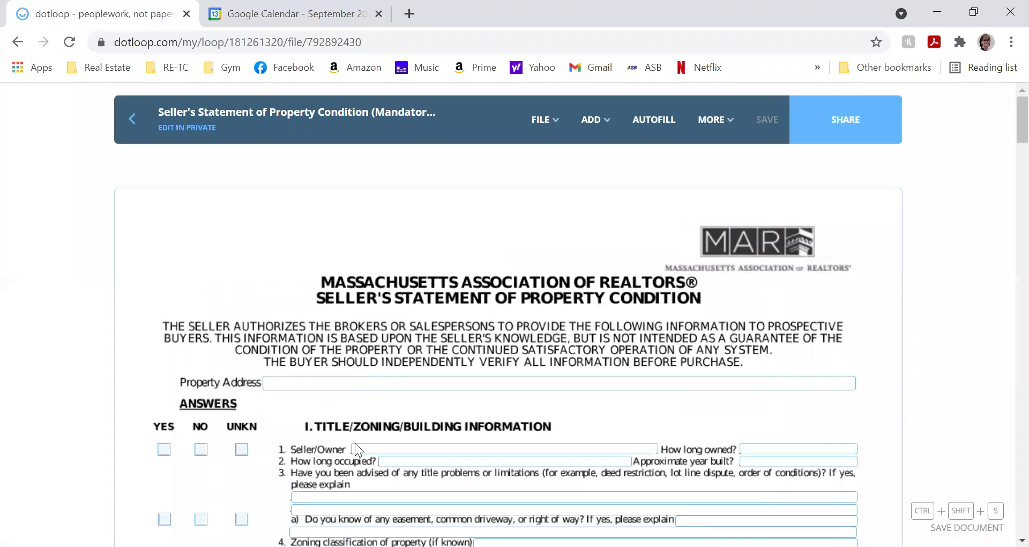
scroll(366, 408, down, 2)
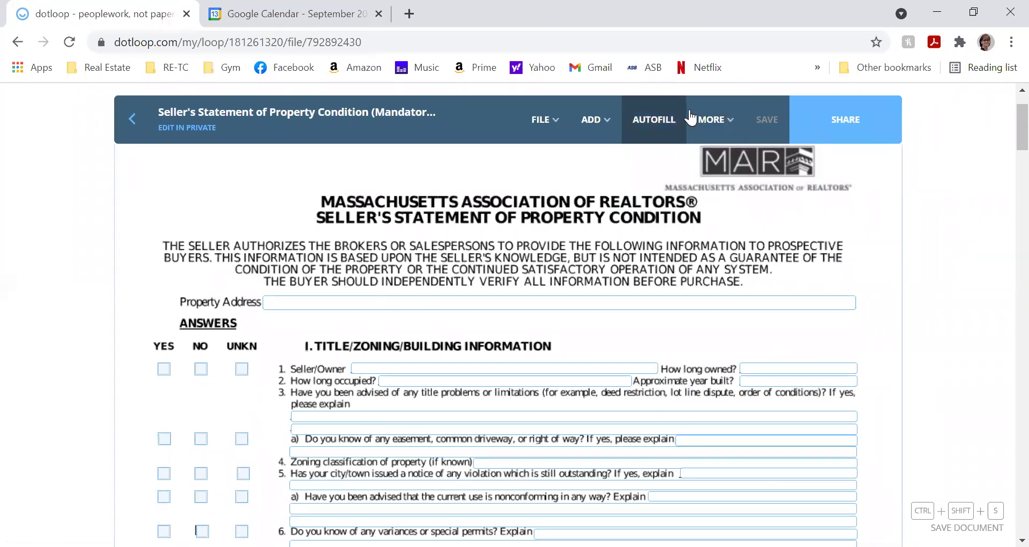
mouse_move(688, 117)
mouse_move(533, 141)
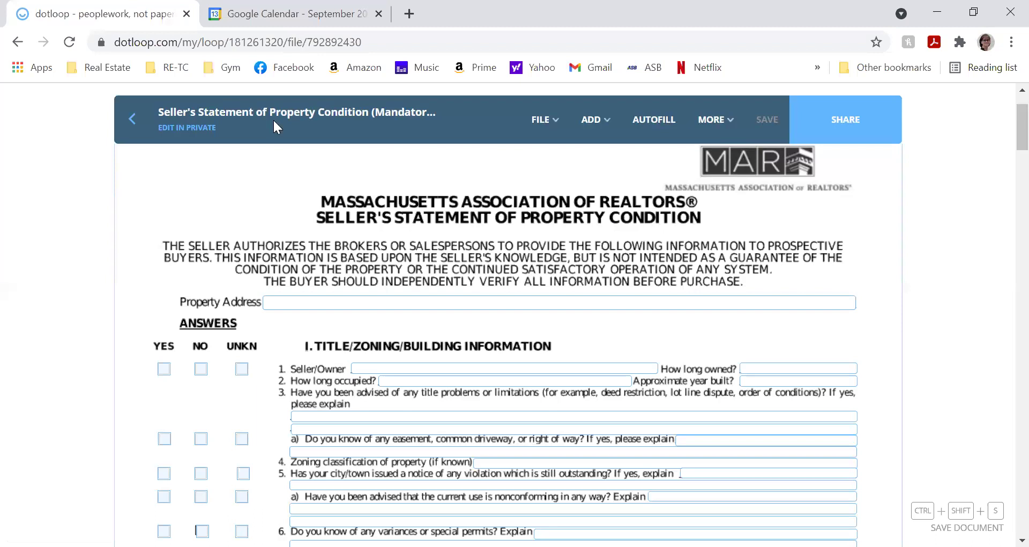
- Open the Sample loop's details page, start a loop merge, then cancel it
click(134, 141)
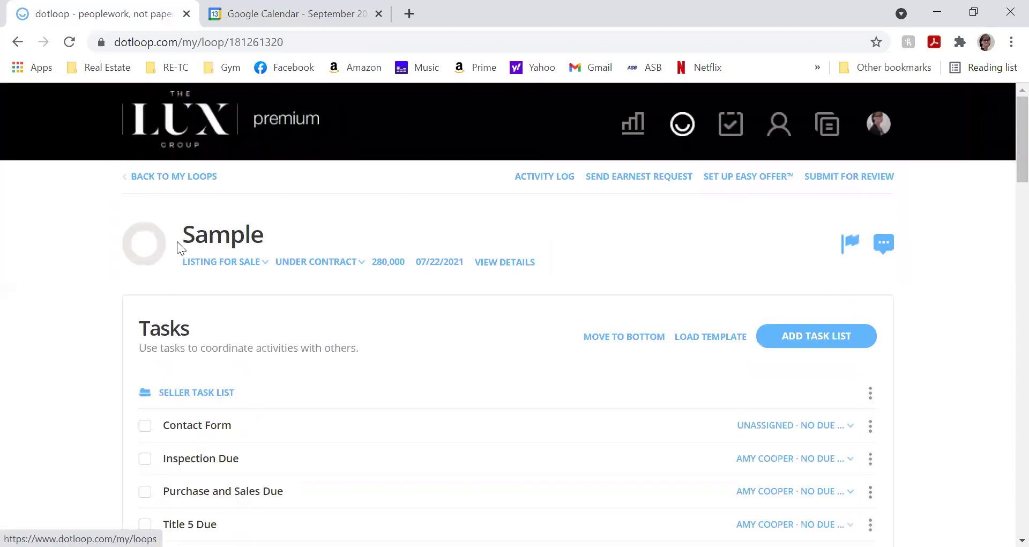
click(500, 266)
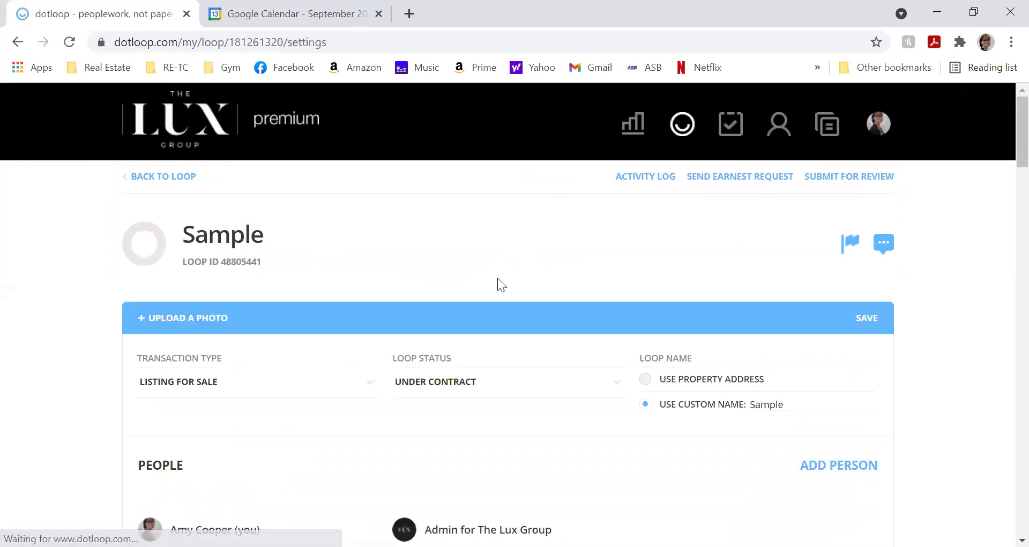
scroll(497, 278, down, 1)
scroll(496, 278, down, 20)
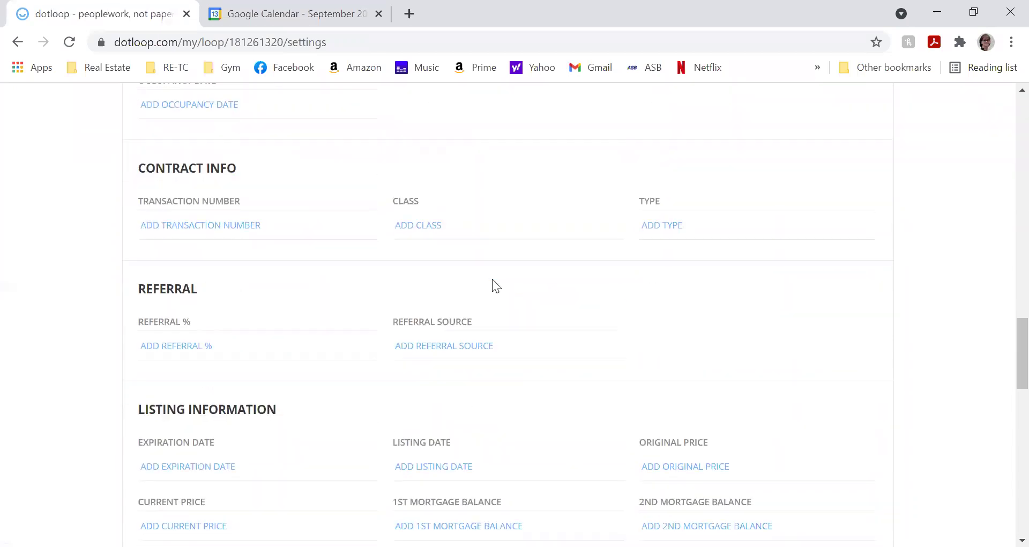
scroll(504, 273, down, 10)
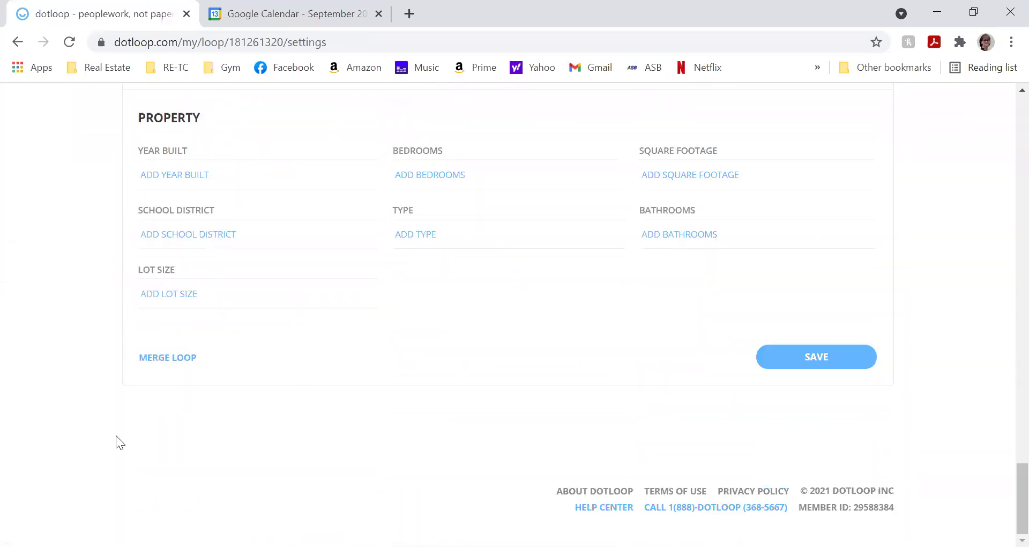
click(153, 357)
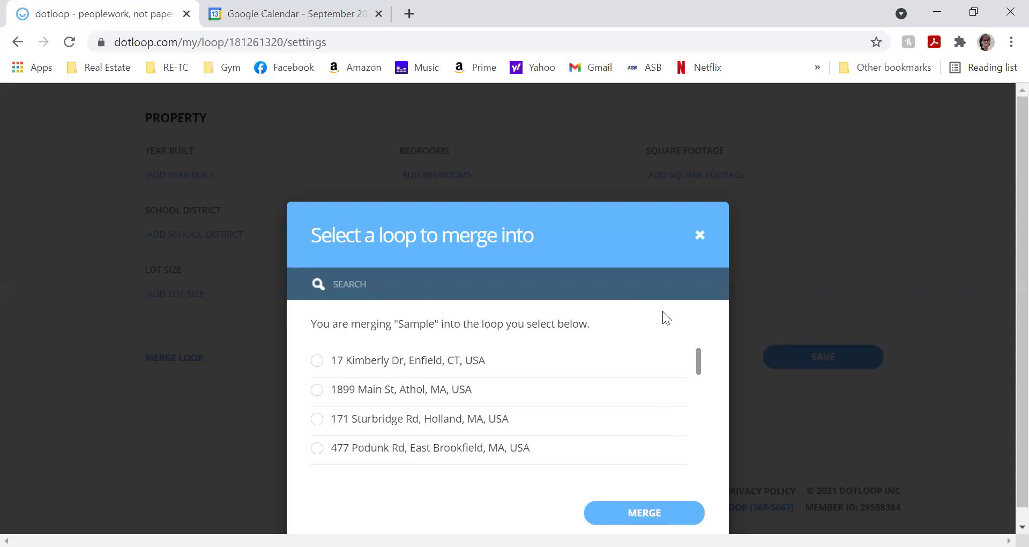
click(700, 235)
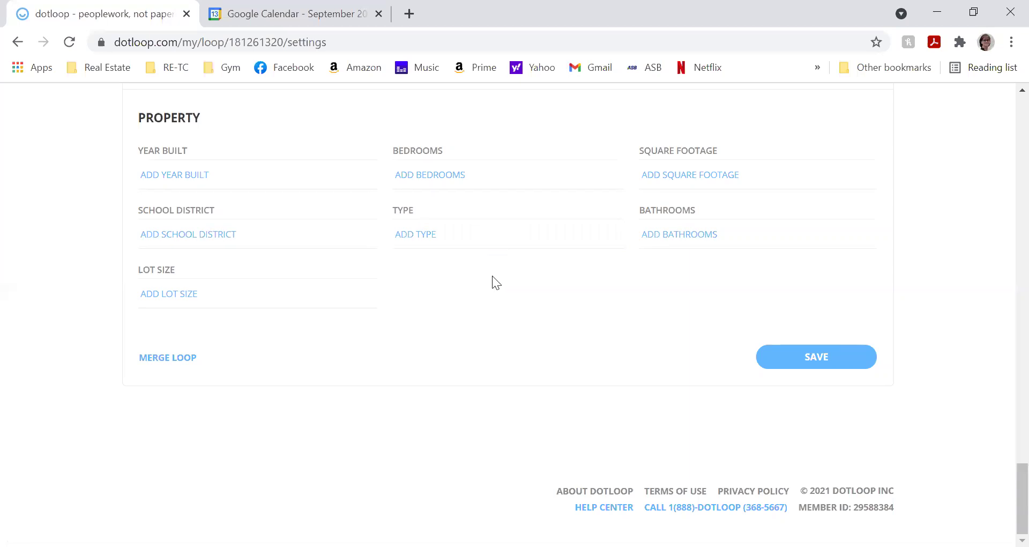
- Leave the Sample loop's settings and return to its main task page
scroll(492, 275, up, 15)
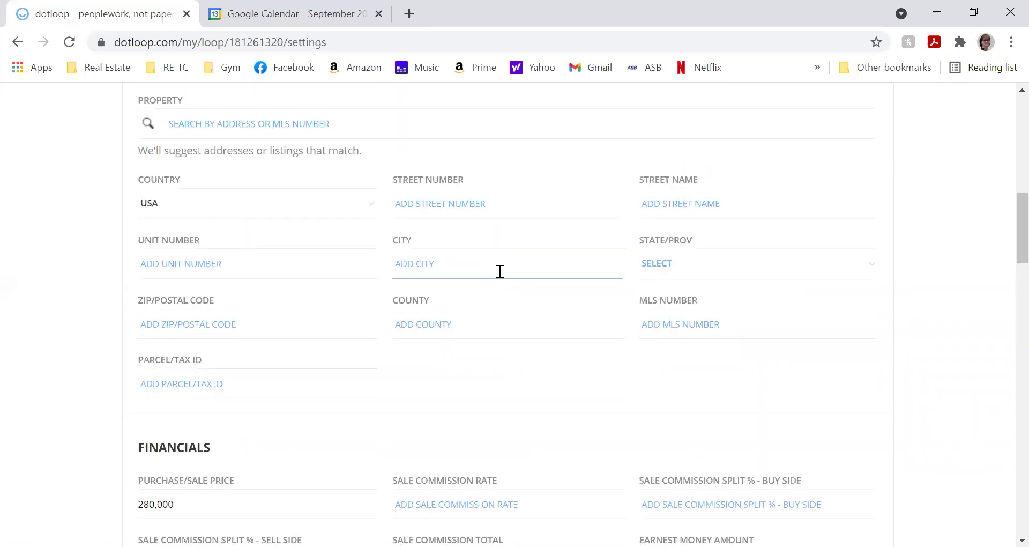
scroll(495, 273, up, 10)
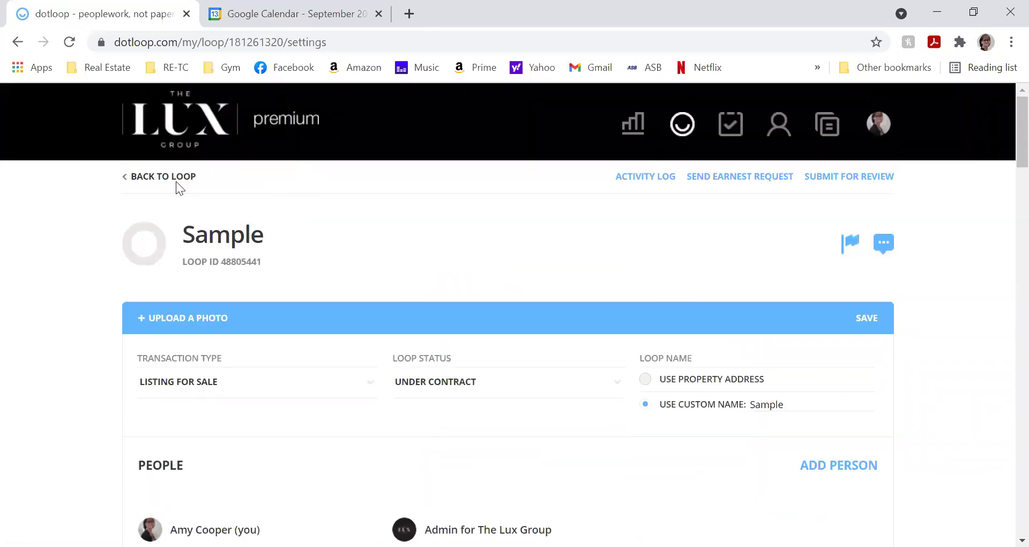
click(175, 181)
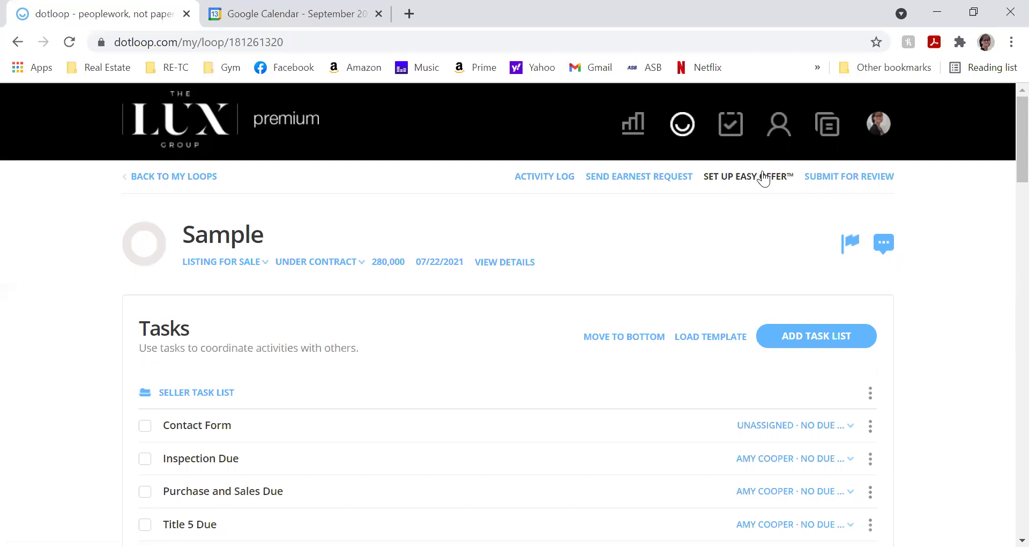
scroll(574, 258, down, 3)
scroll(339, 223, up, 3)
click(208, 177)
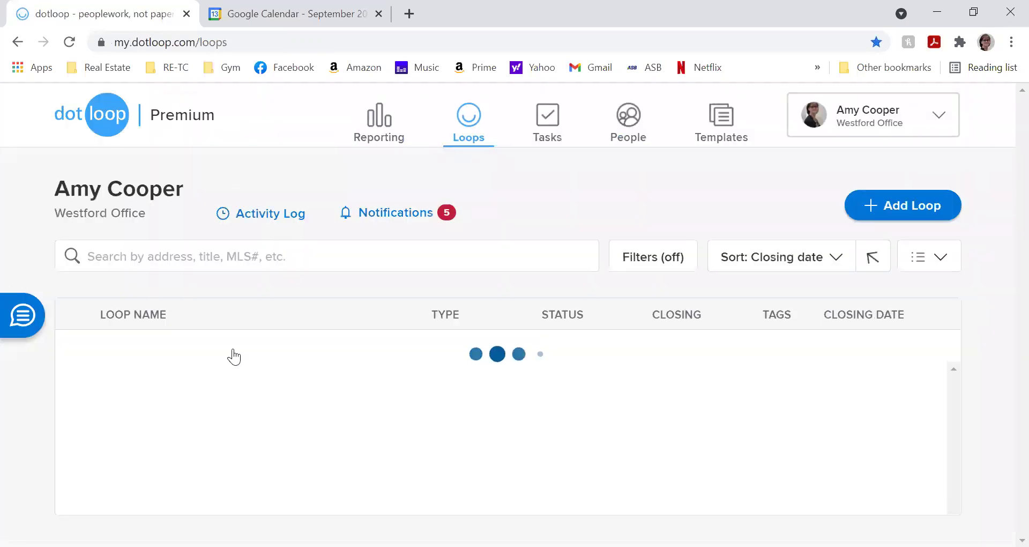
scroll(241, 344, down, 5)
scroll(245, 344, down, 5)
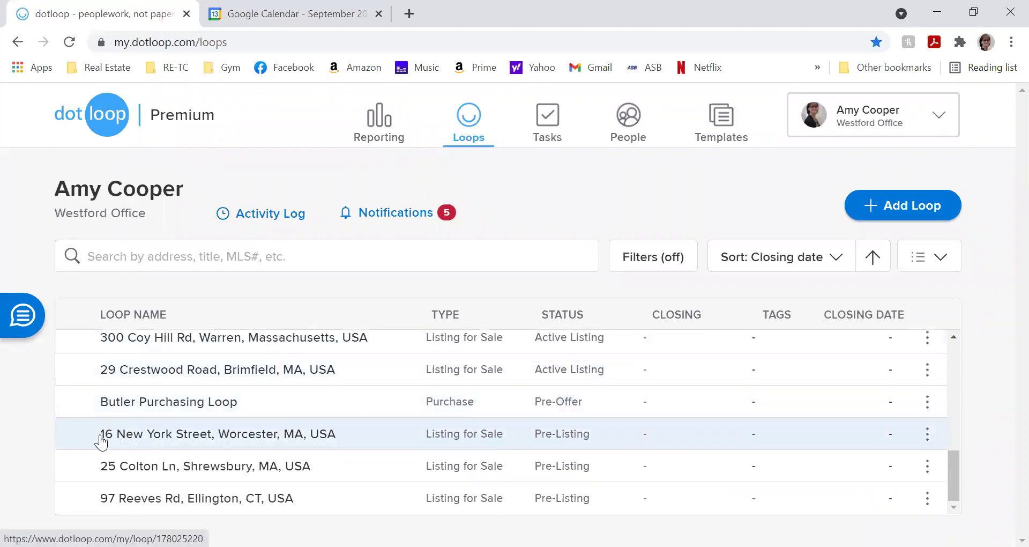
click(102, 437)
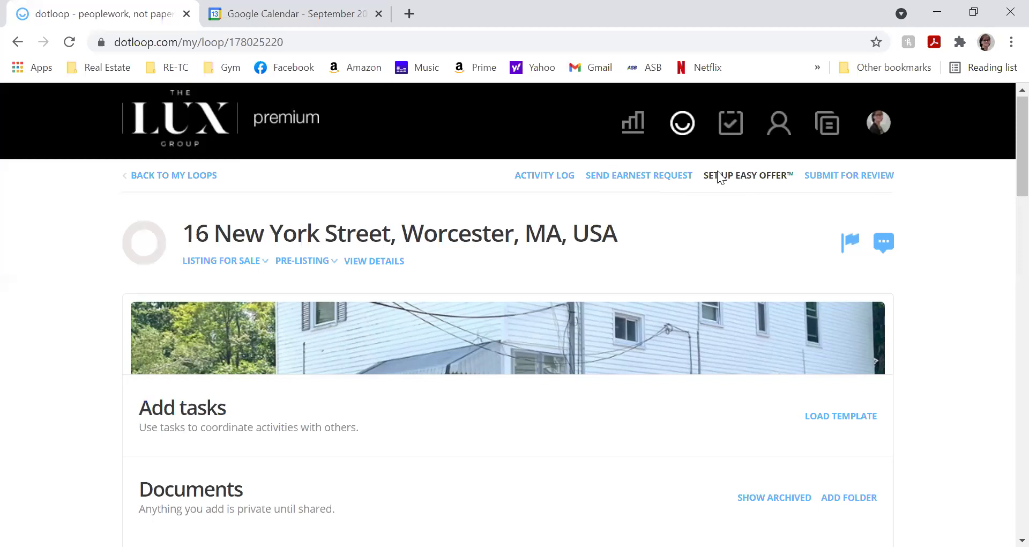
scroll(721, 168, down, 8)
scroll(721, 168, down, 5)
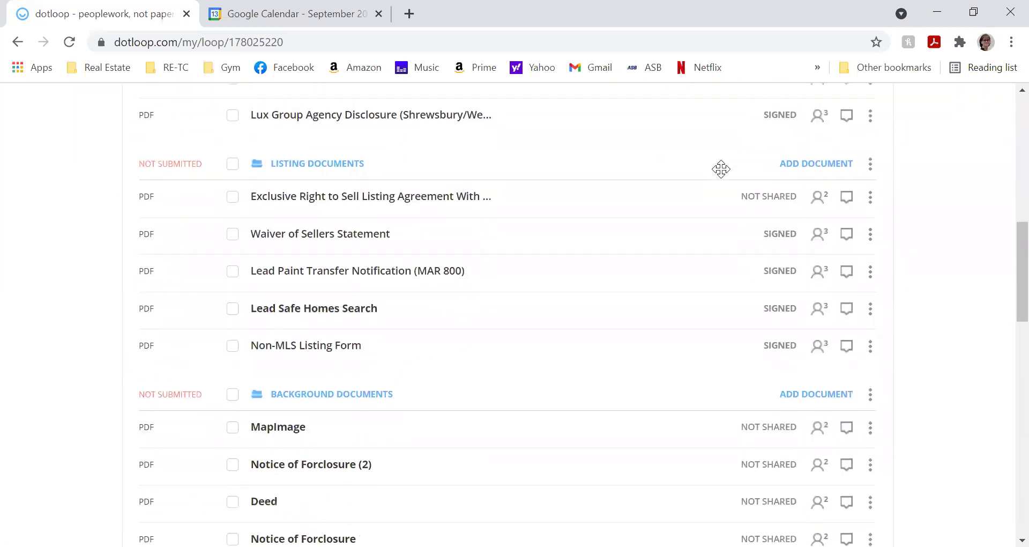
scroll(719, 170, up, 2)
scroll(718, 182, up, 3)
scroll(717, 181, down, 11)
scroll(715, 184, down, 3)
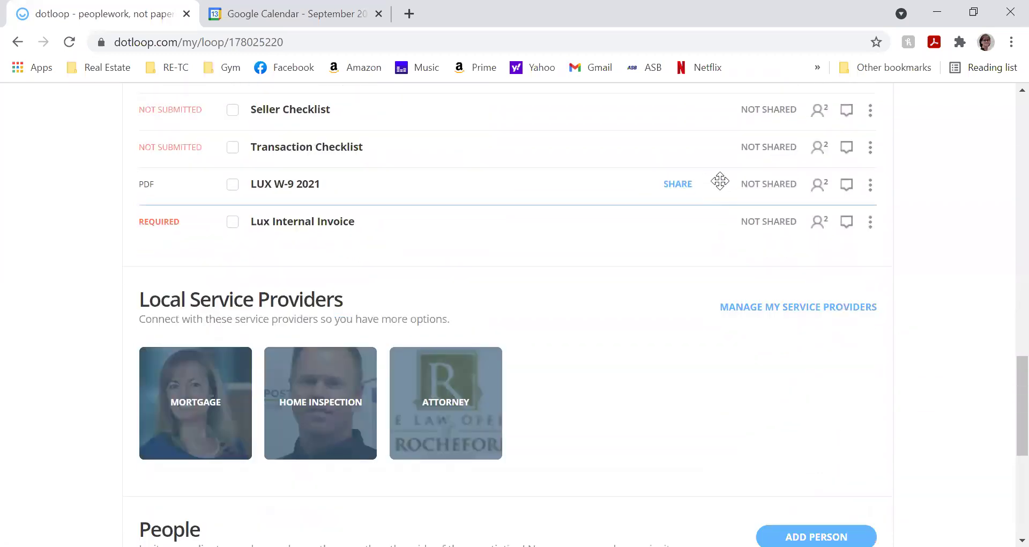
scroll(722, 180, up, 13)
scroll(721, 179, down, 3)
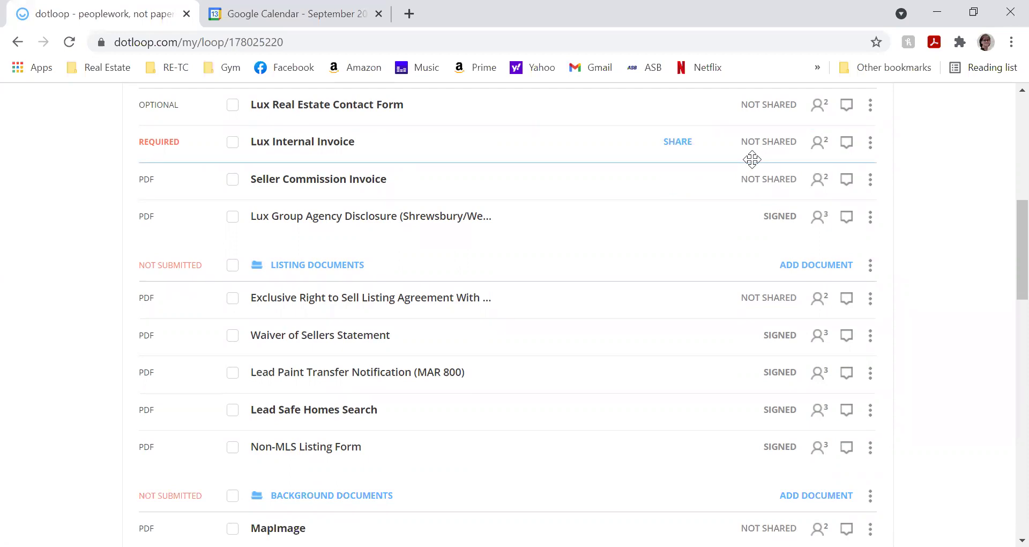
scroll(747, 156, up, 4)
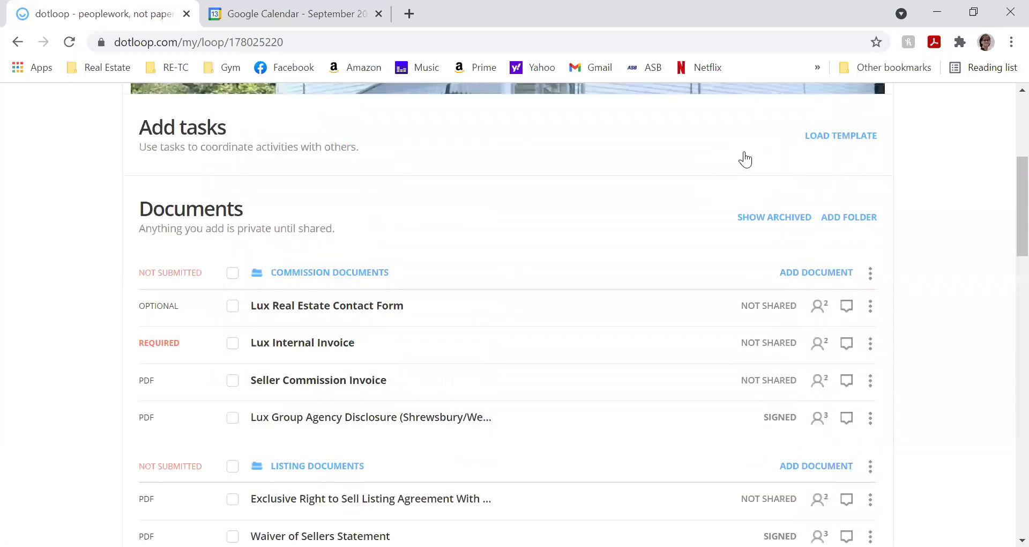
scroll(746, 157, up, 5)
scroll(743, 160, down, 3)
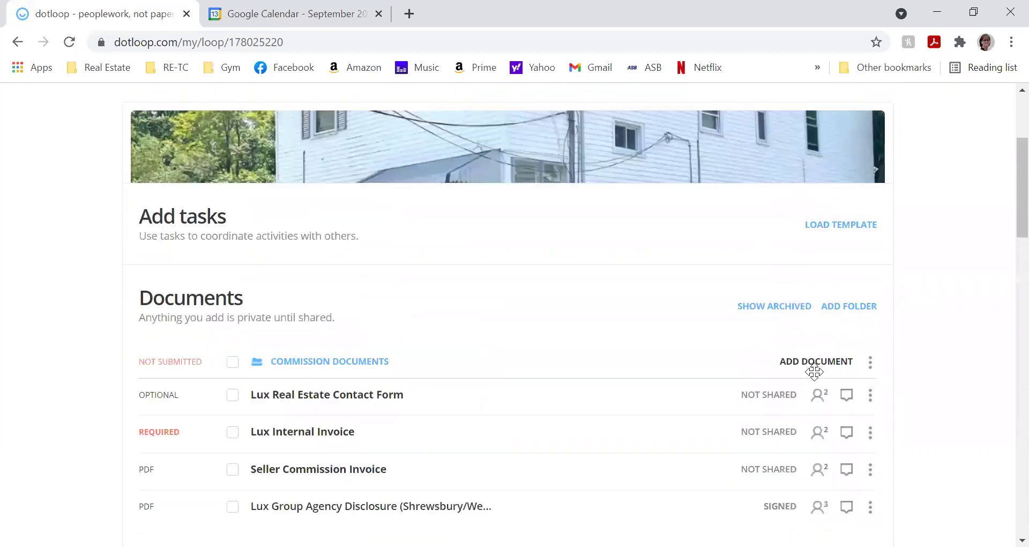
scroll(814, 372, down, 4)
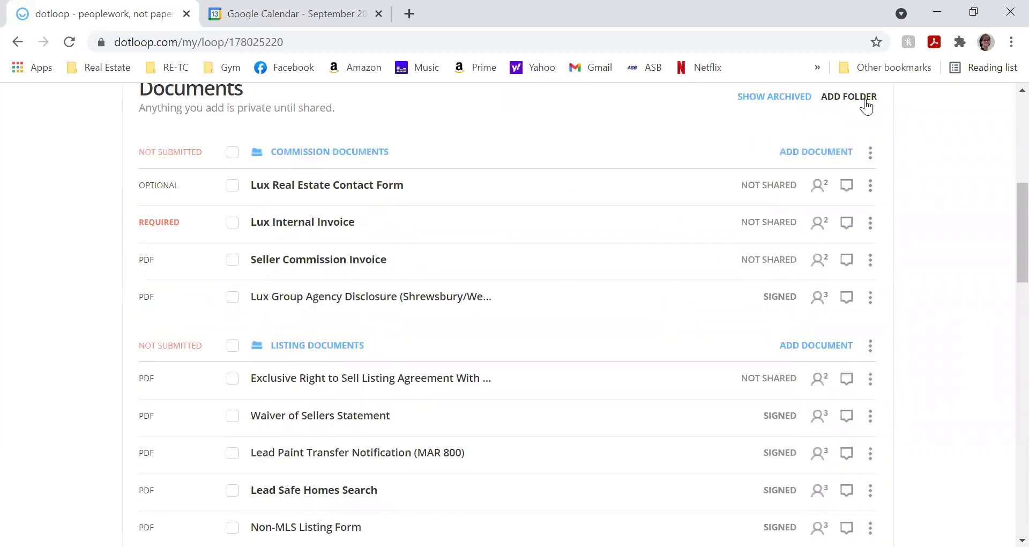
- Add a new document folder named 'easy Folder' to the loop
click(867, 105)
key(Delete)
key(Delete)
key(Delete)
key(Delete)
key(Delete)
key(Delete)
key(Delete)
key(Delete)
key(Delete)
key(Delete)
text(easy Folder)
key(Return)
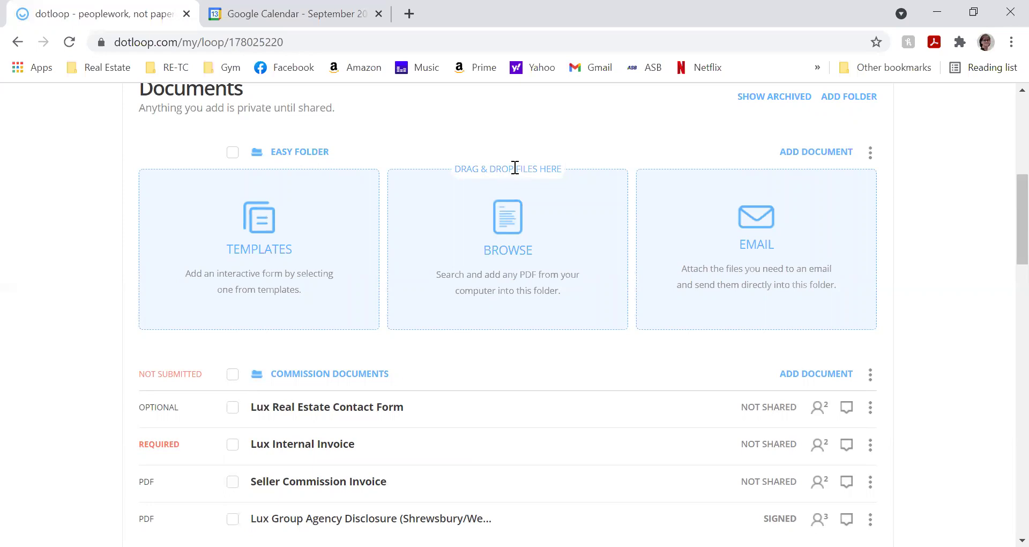
scroll(330, 337, down, 7)
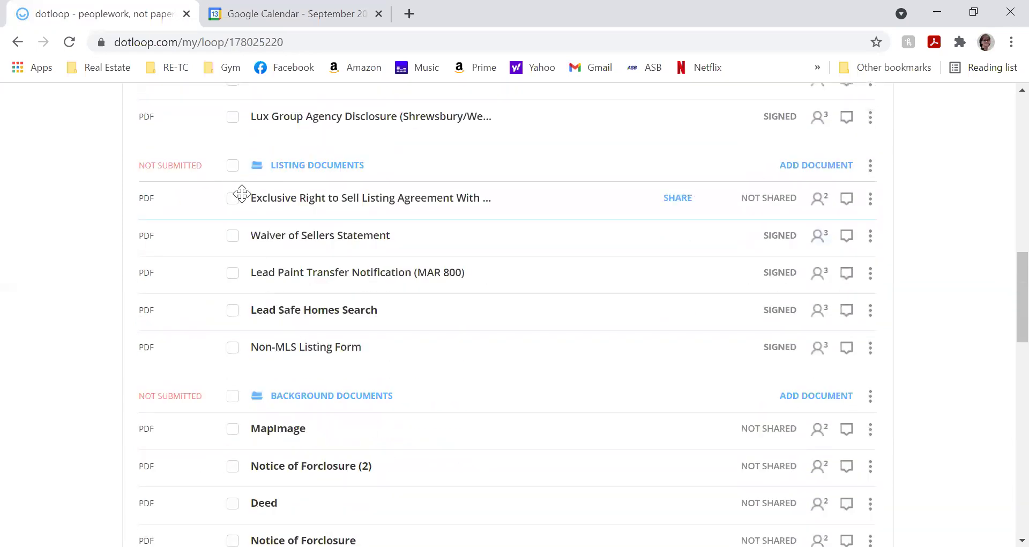
- Check Lead Paint Transfer Notification (MAR 800) and Seller's Statement of Property Condition
click(233, 274)
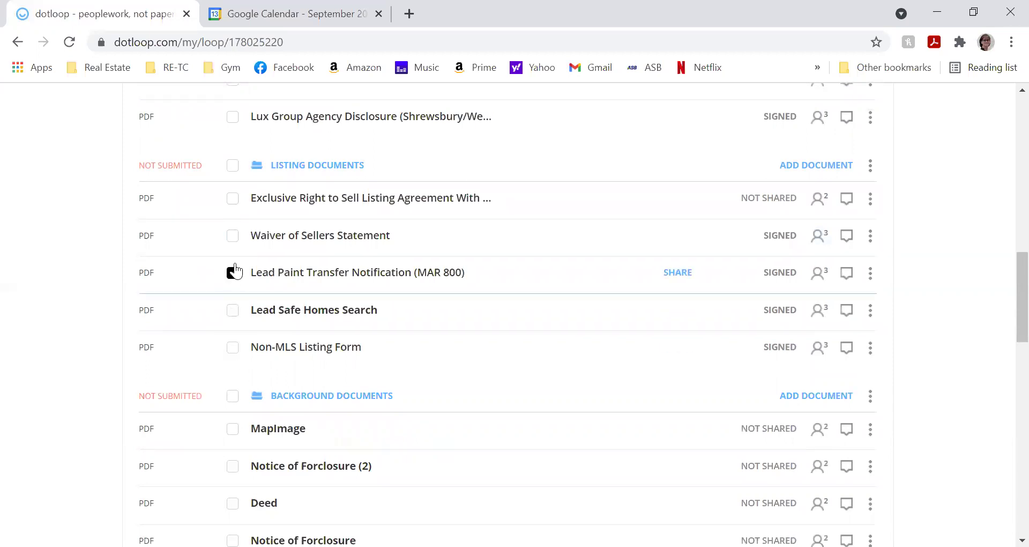
scroll(233, 215, down, 6)
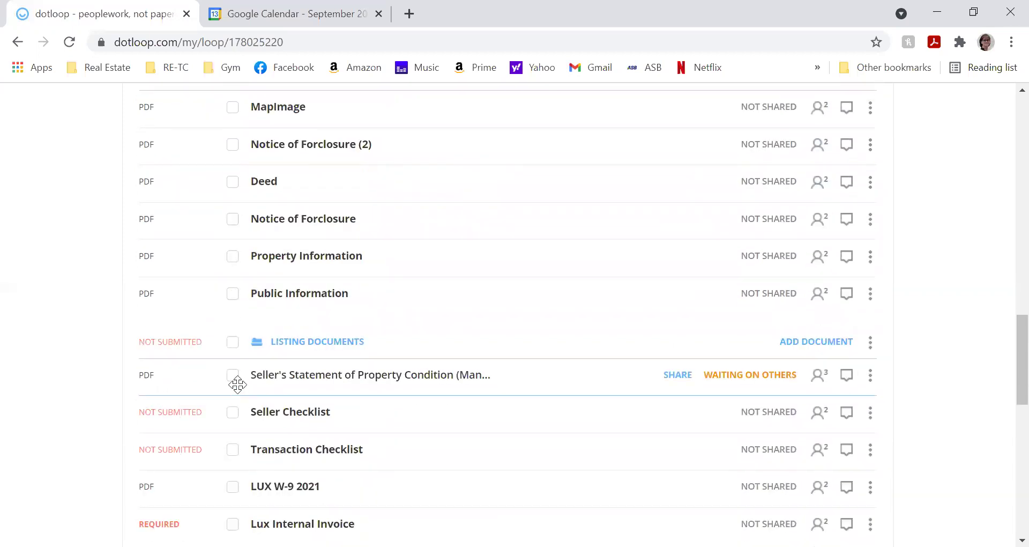
click(232, 377)
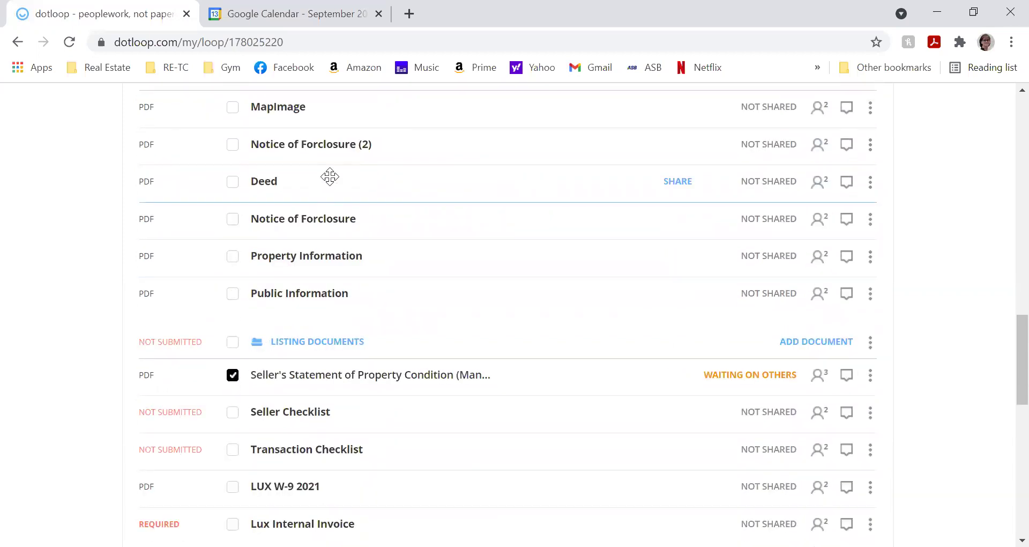
scroll(330, 177, up, 7)
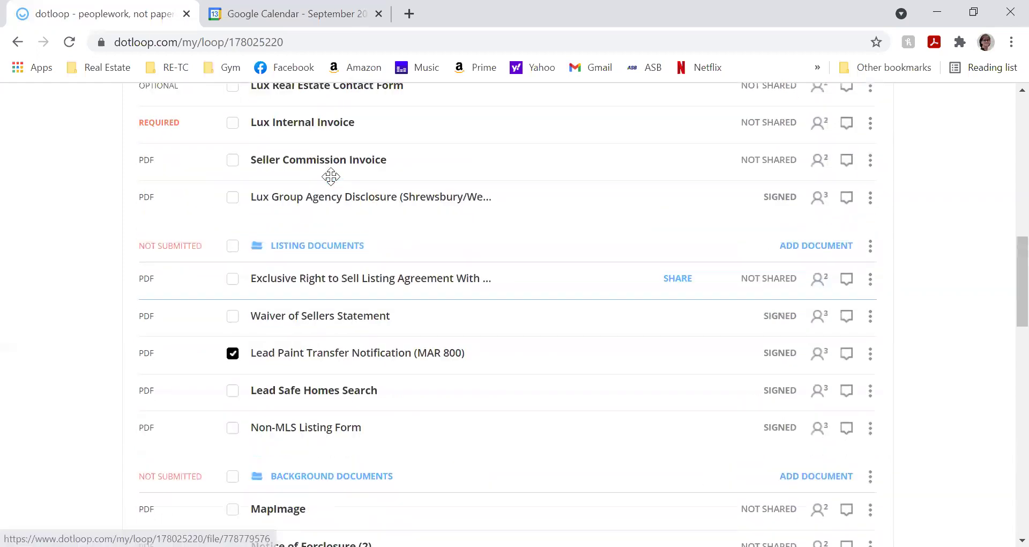
scroll(749, 207, up, 2)
scroll(771, 217, down, 4)
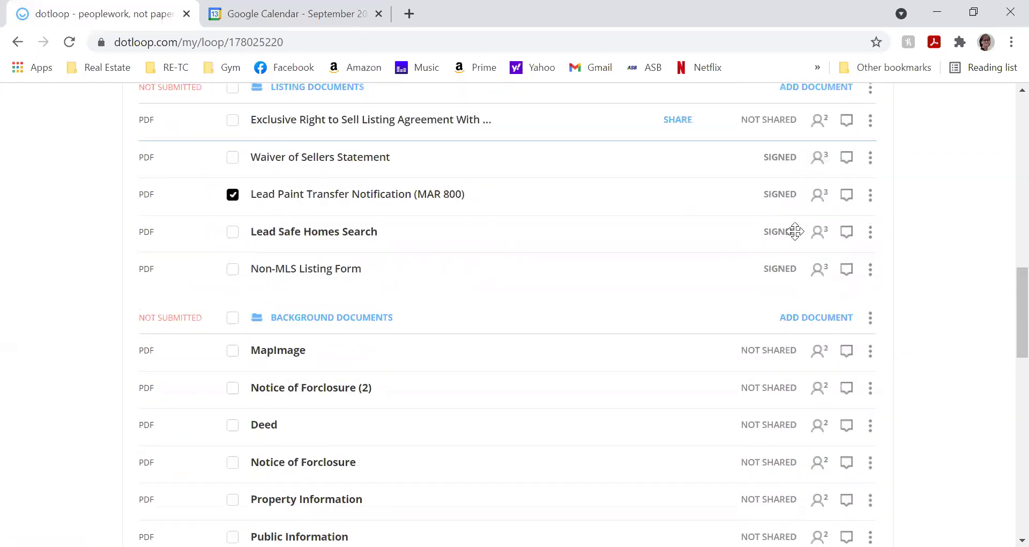
scroll(871, 203, up, 9)
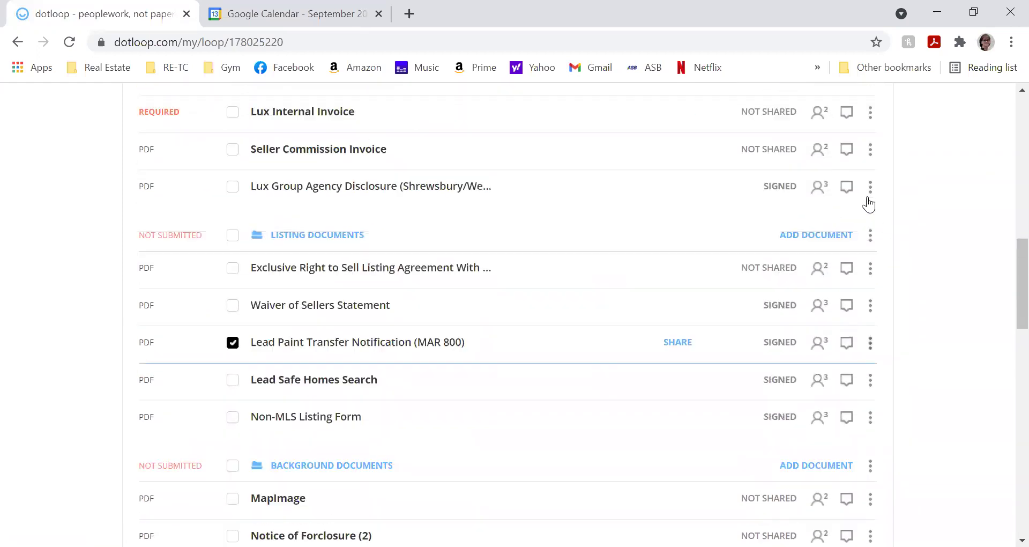
scroll(866, 205, up, 3)
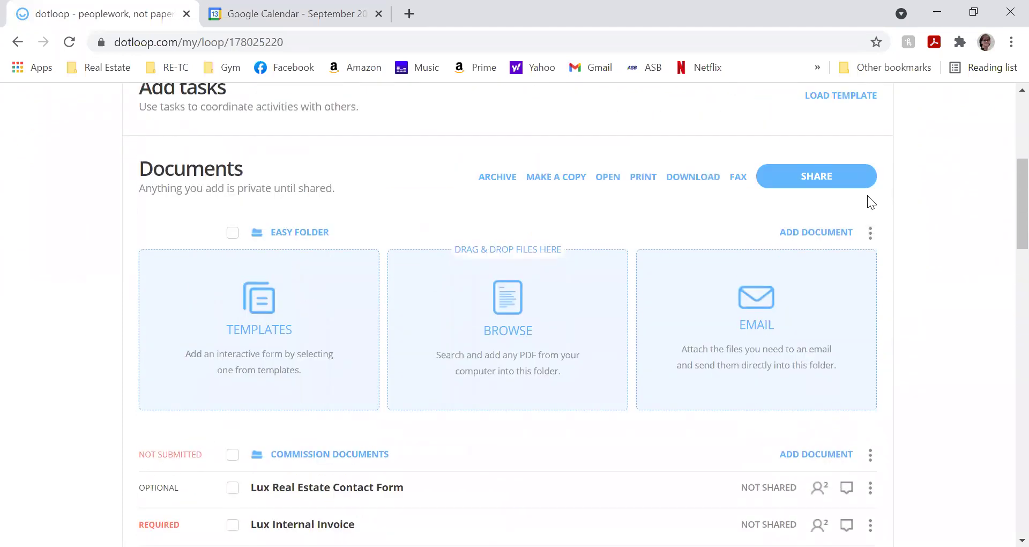
click(557, 258)
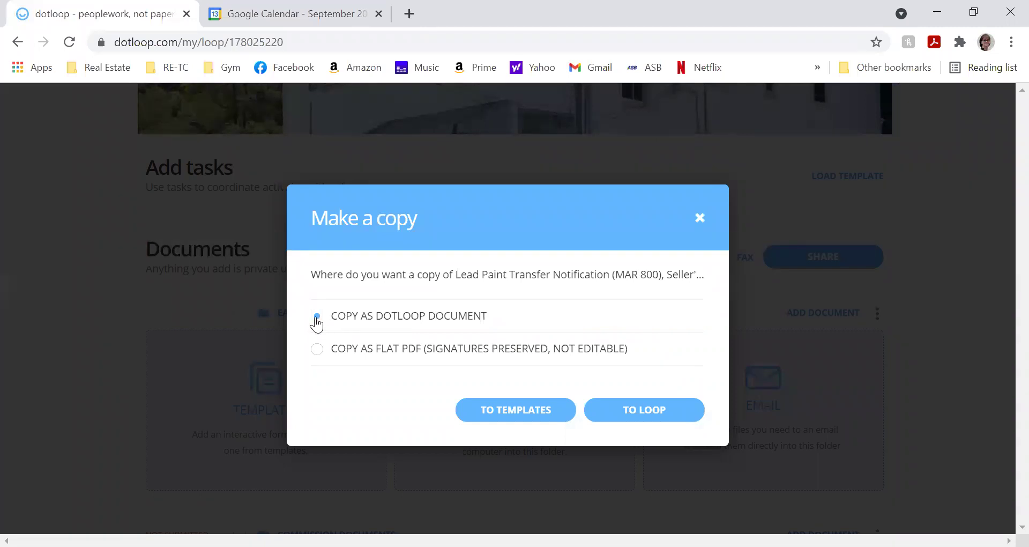
click(605, 422)
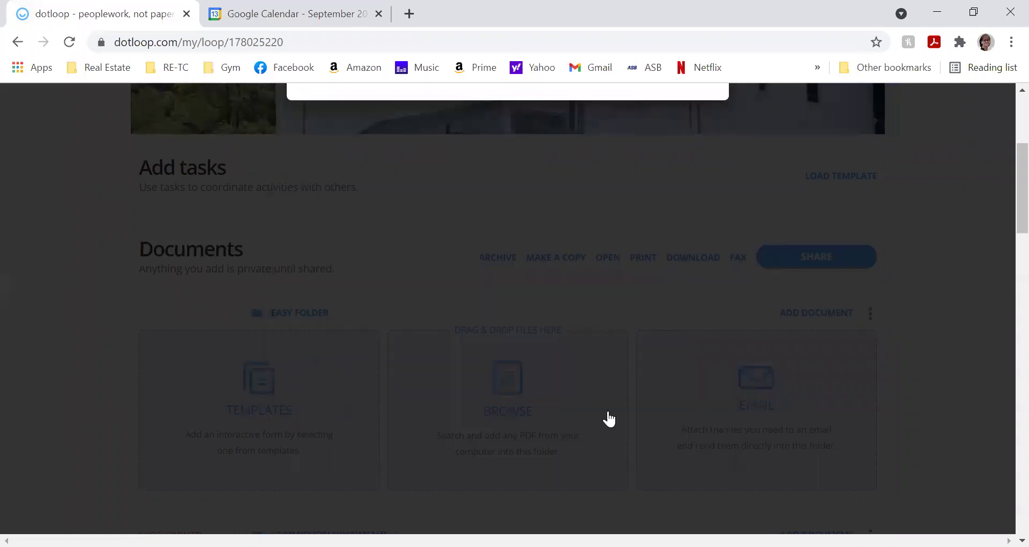
click(319, 291)
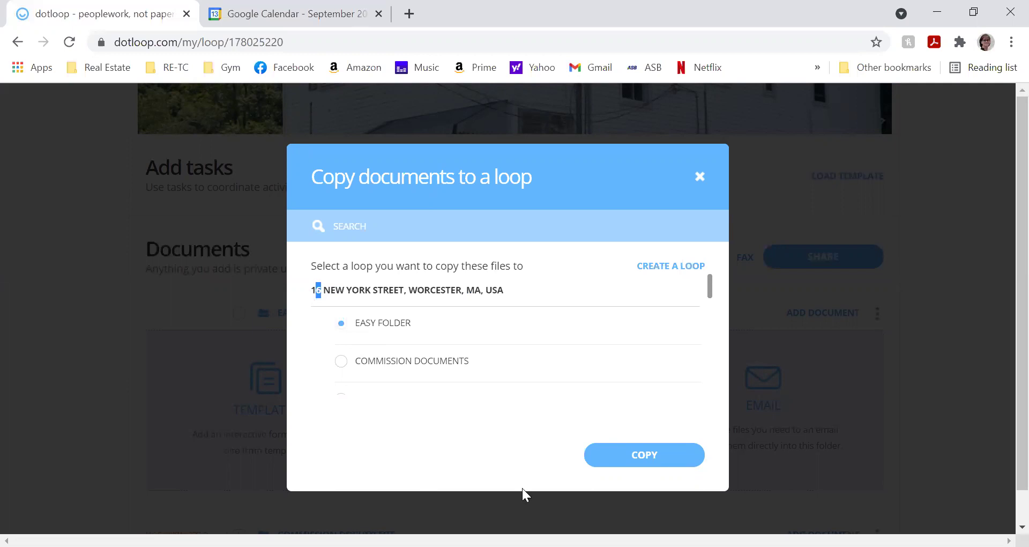
click(635, 454)
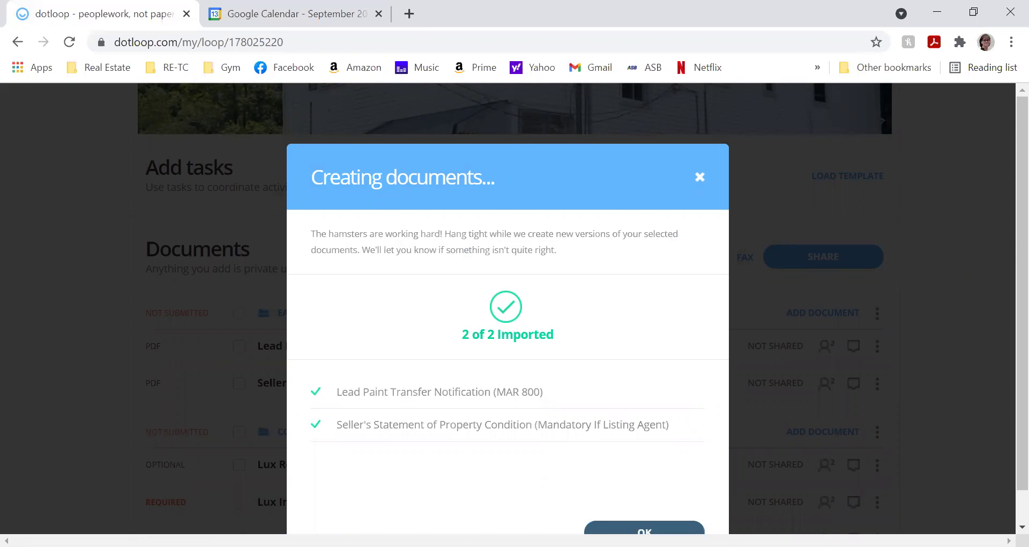
click(644, 530)
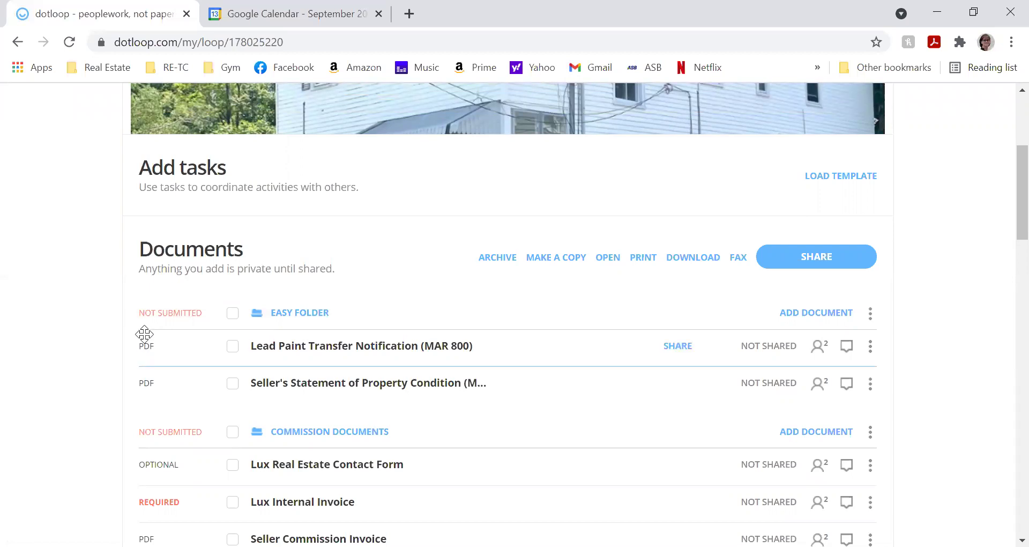
scroll(270, 474, down, 2)
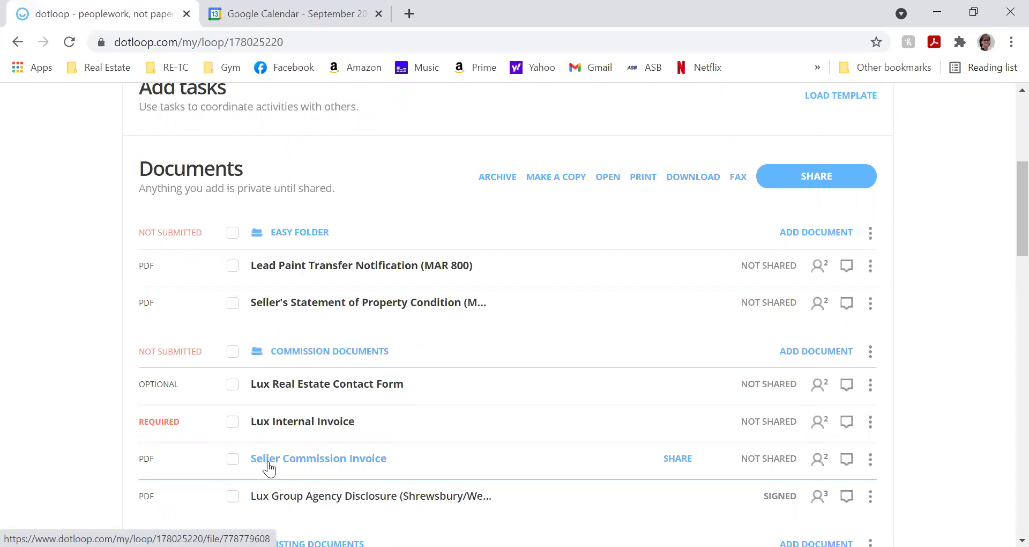
scroll(271, 467, down, 2)
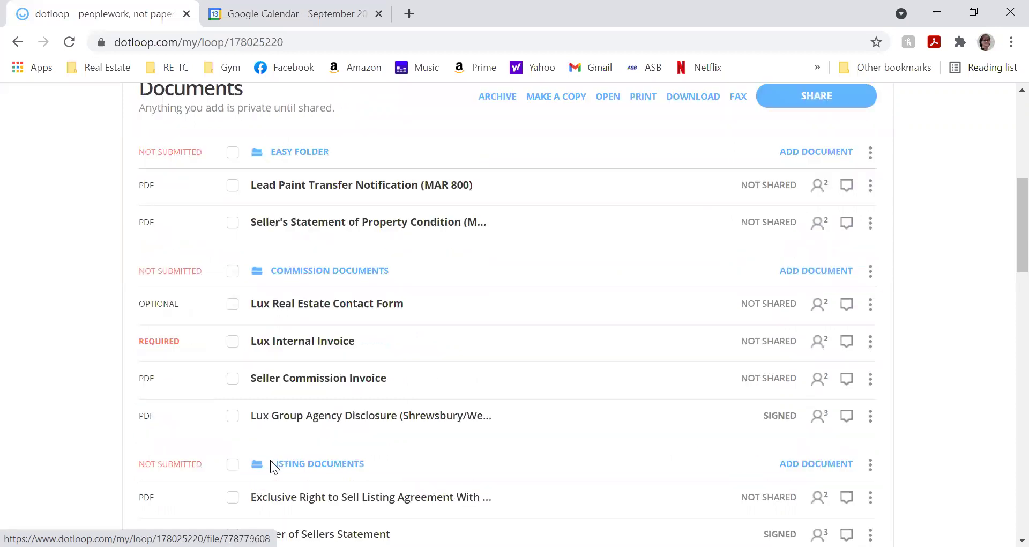
scroll(272, 466, down, 2)
scroll(273, 467, up, 2)
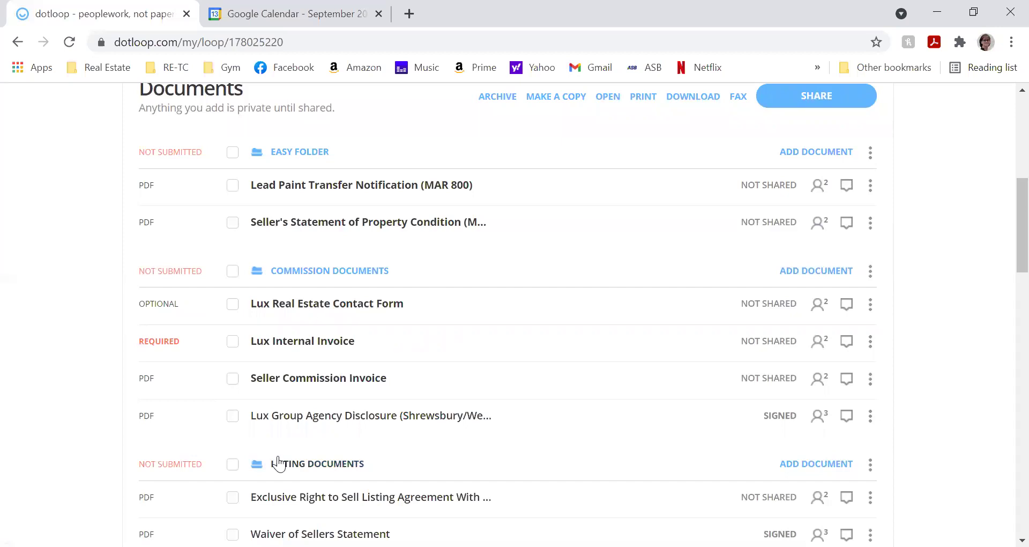
scroll(275, 457, up, 1)
scroll(274, 457, down, 3)
scroll(274, 454, down, 2)
scroll(275, 455, up, 3)
scroll(275, 455, down, 5)
scroll(276, 454, up, 7)
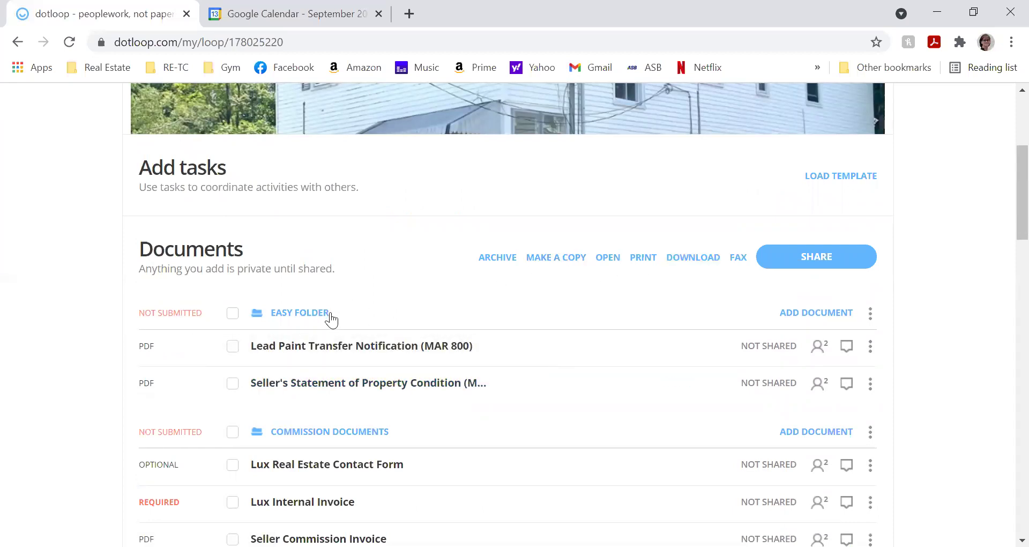
scroll(598, 335, up, 1)
scroll(599, 332, up, 3)
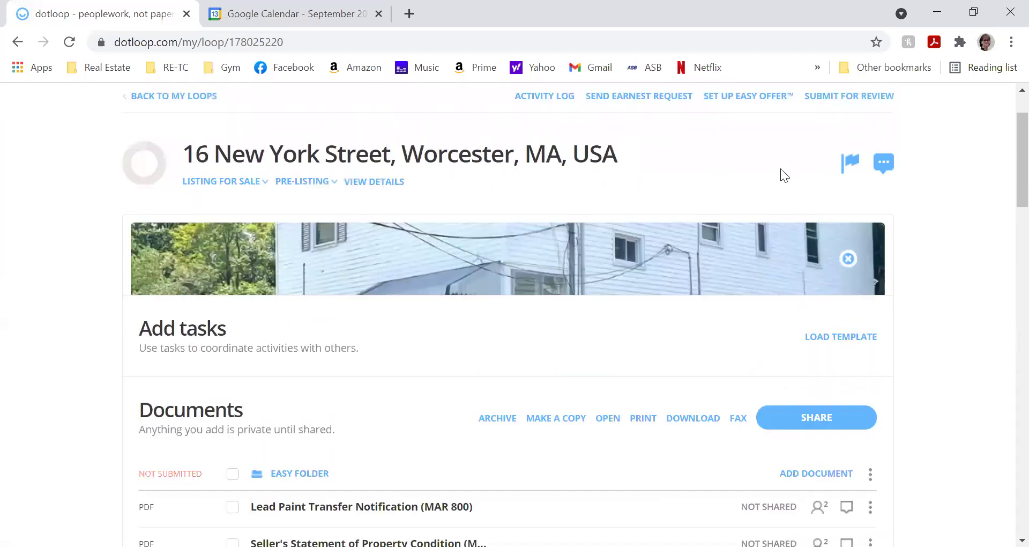
- Set up an Easy Offer sharing the Easy Folder, select its generated link, and close it
click(759, 96)
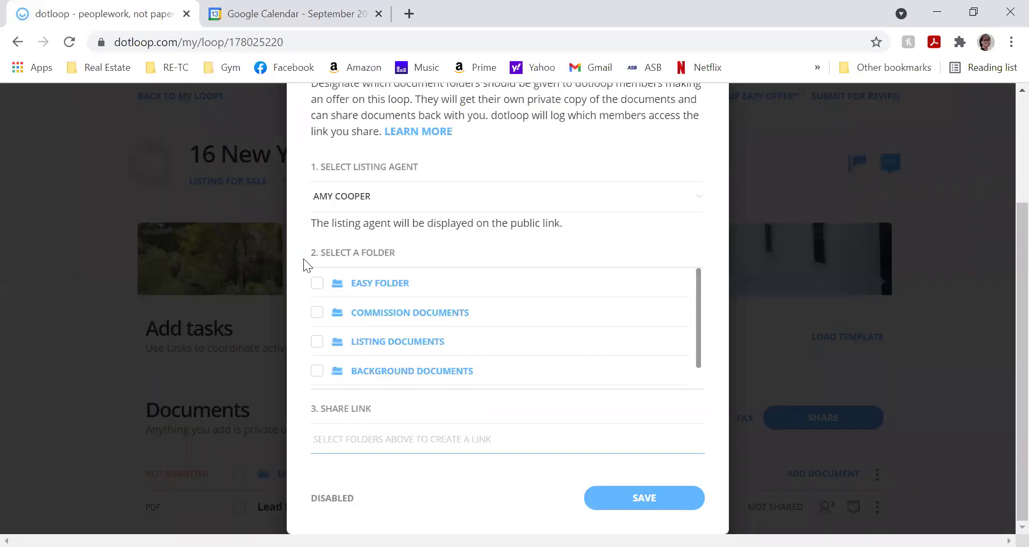
click(317, 285)
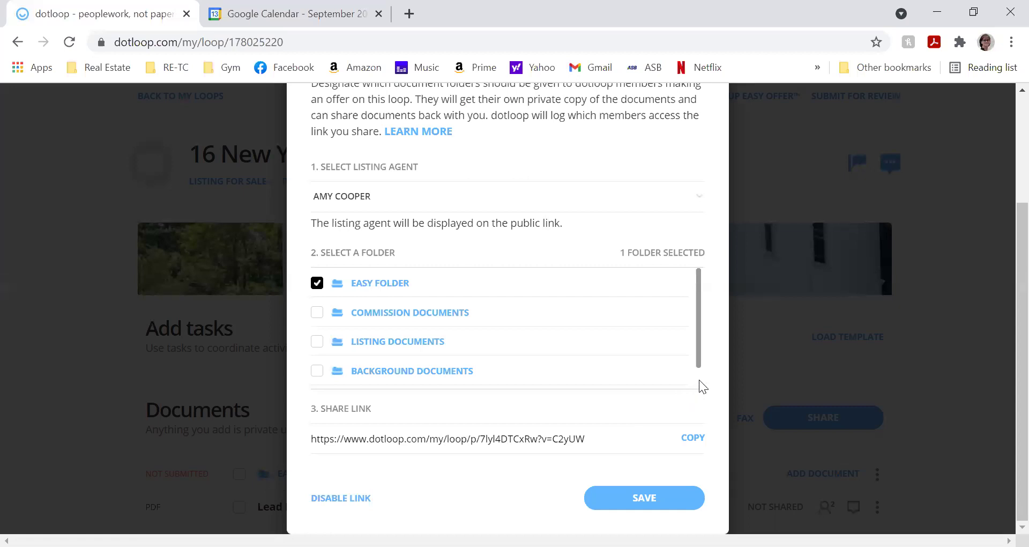
click(589, 441)
scroll(631, 322, up, 3)
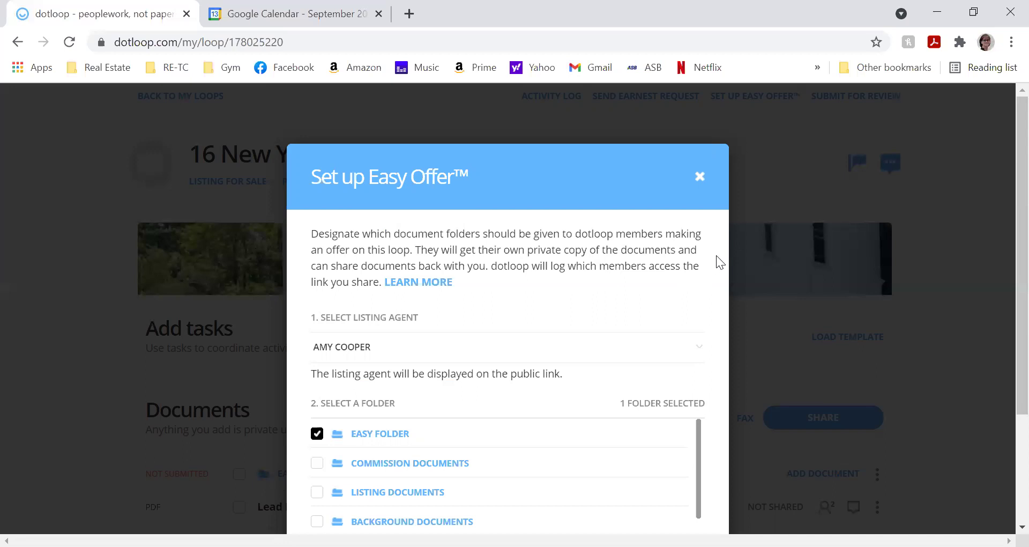
click(699, 176)
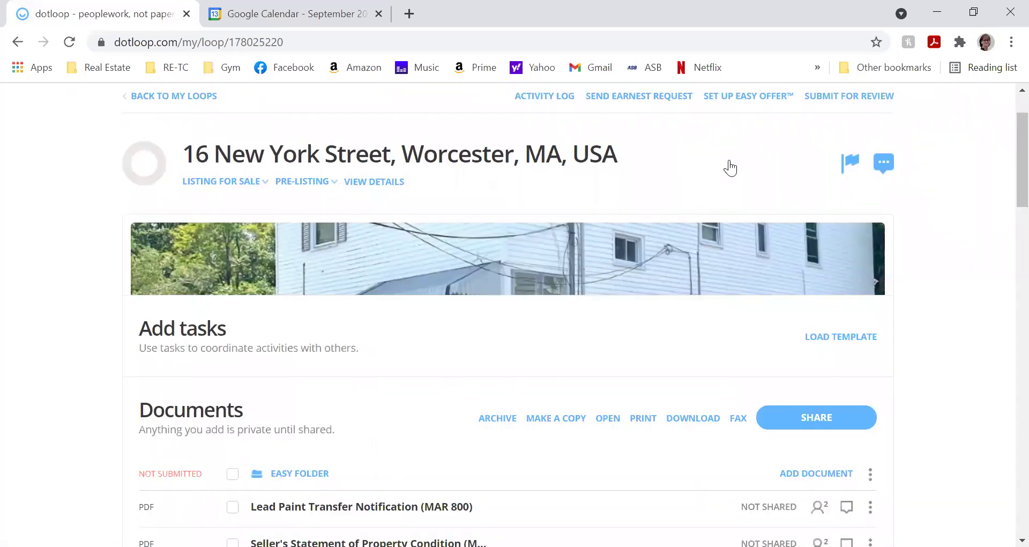
scroll(732, 166, down, 1)
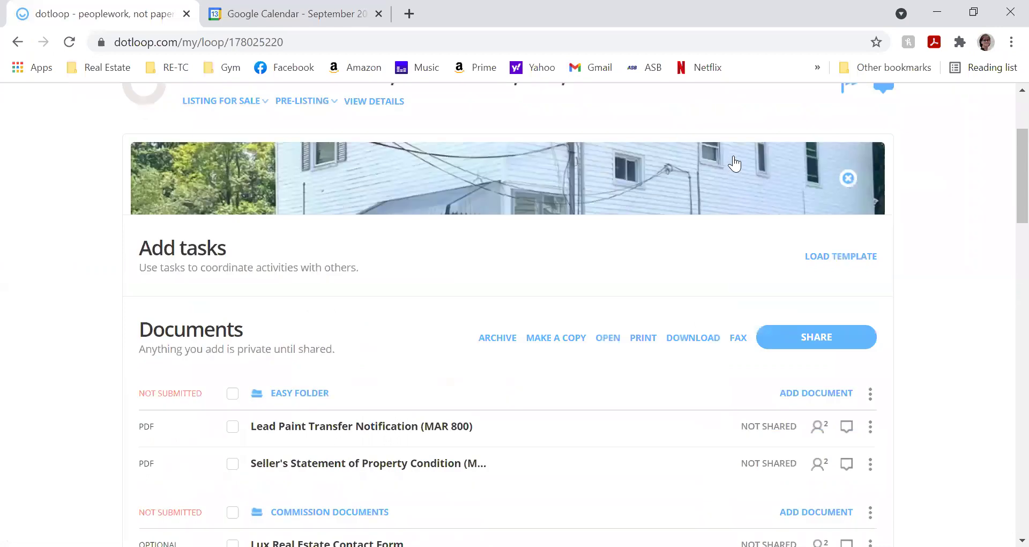
scroll(735, 161, down, 3)
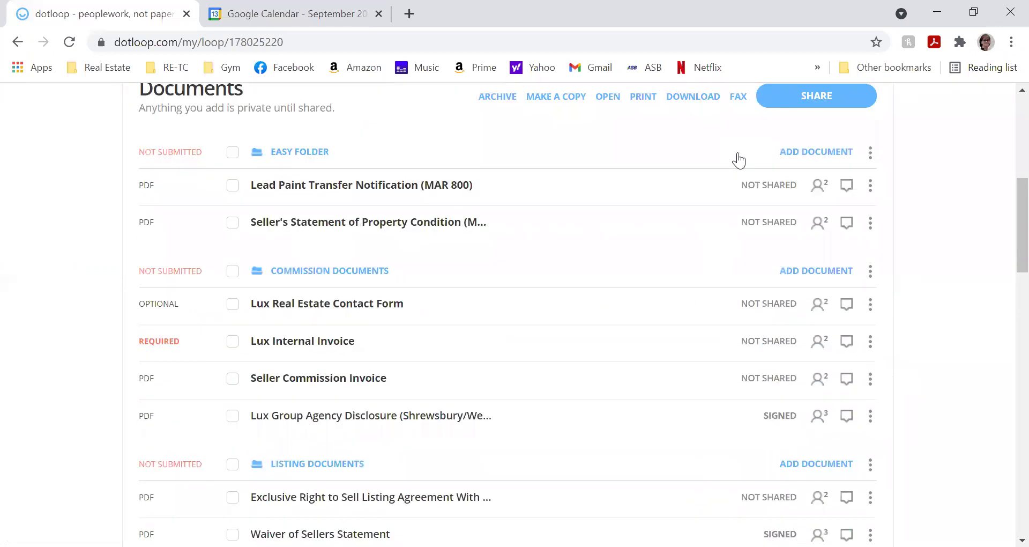
scroll(739, 159, down, 1)
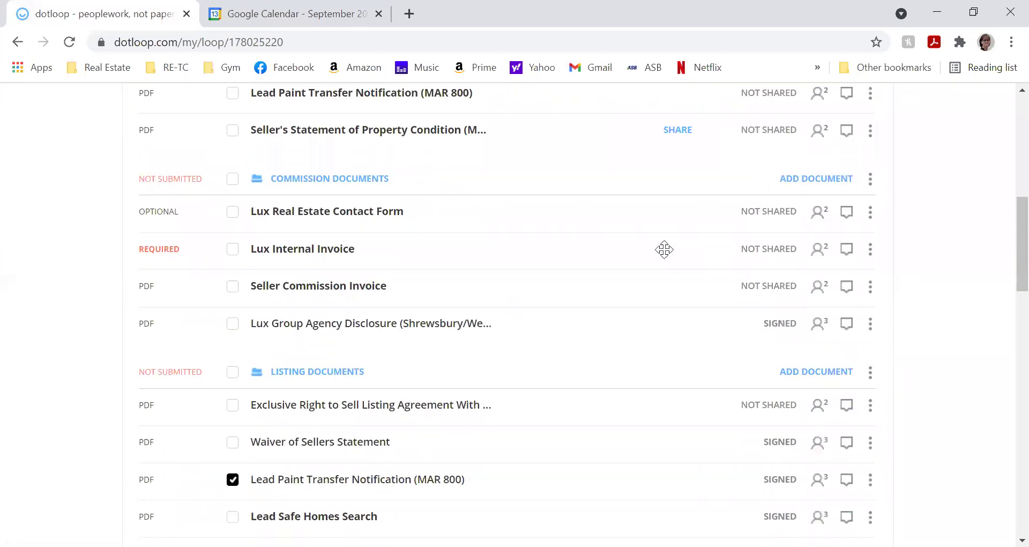
scroll(664, 249, down, 1)
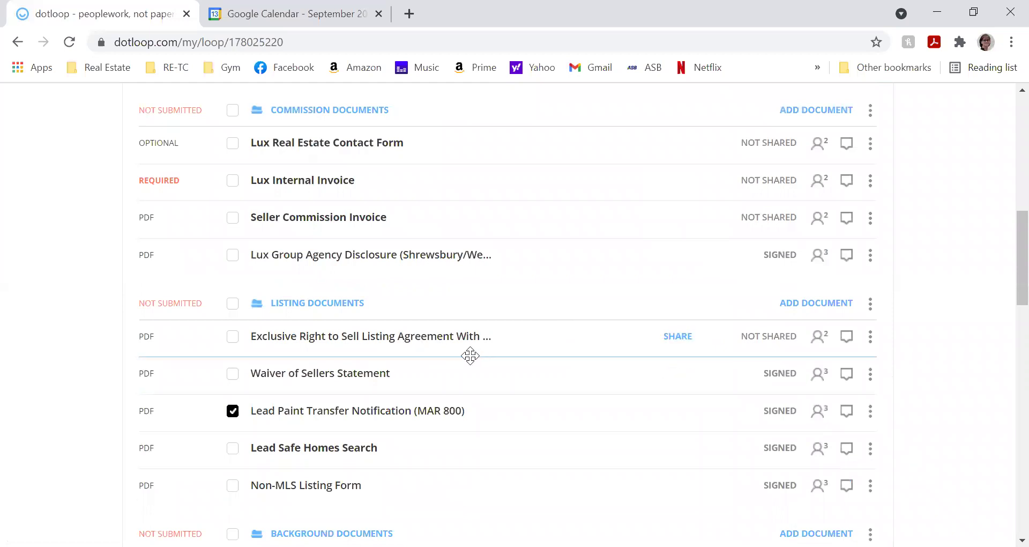
scroll(472, 354, up, 4)
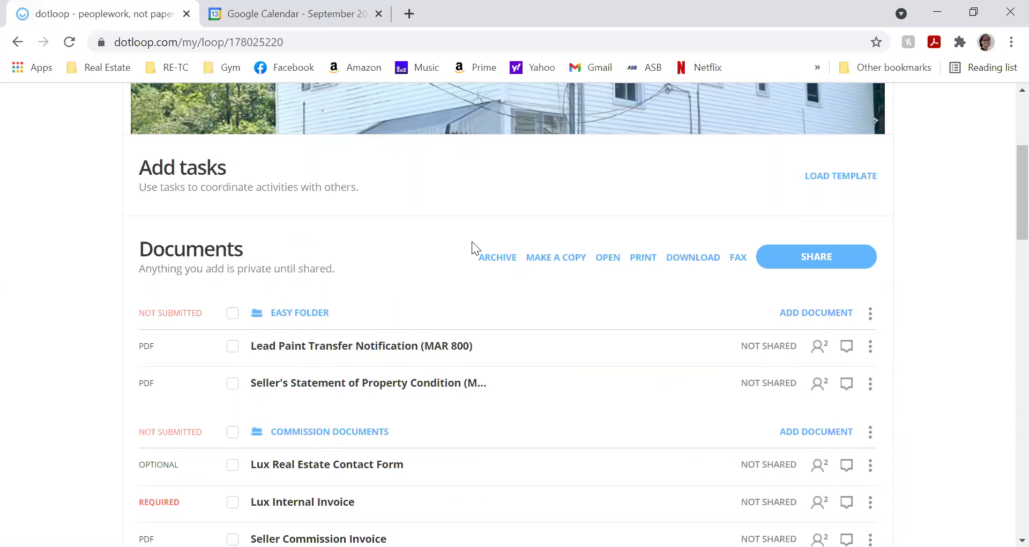
scroll(474, 243, up, 5)
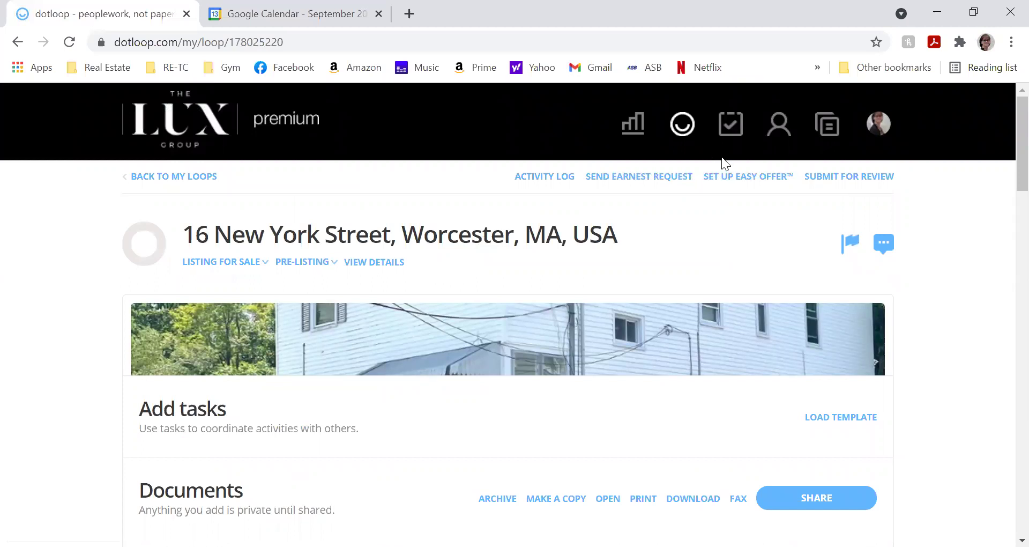
click(745, 177)
scroll(732, 201, down, 3)
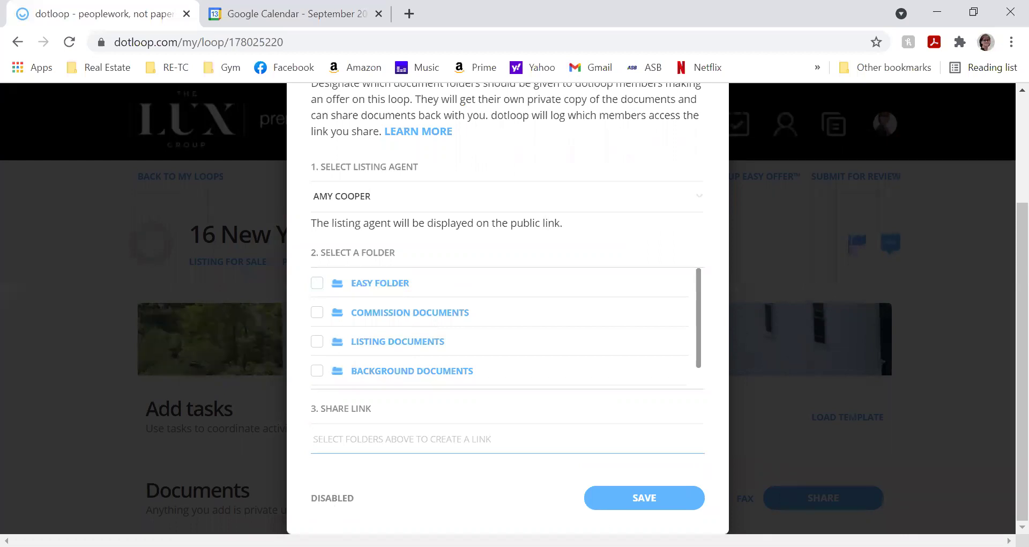
click(643, 497)
scroll(620, 429, up, 3)
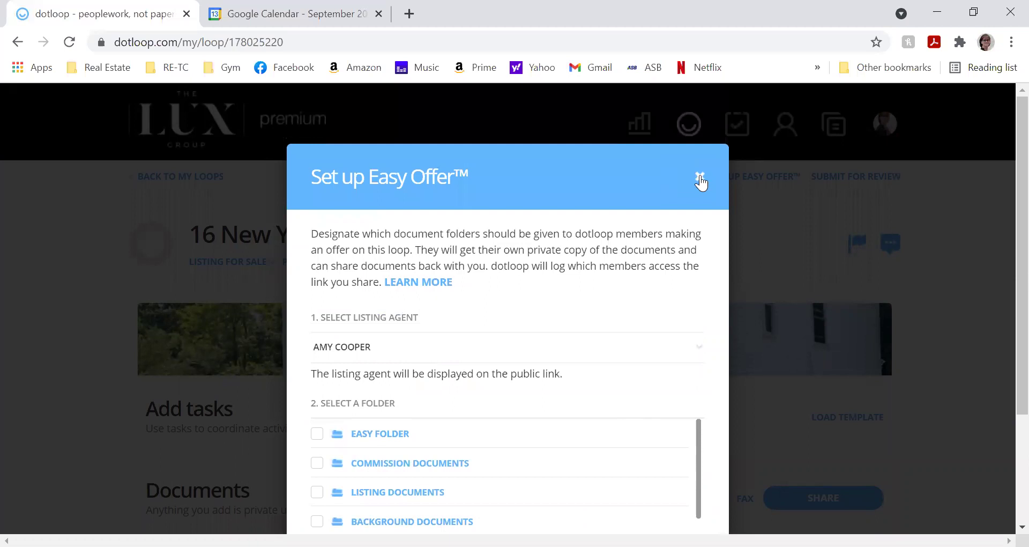
click(700, 176)
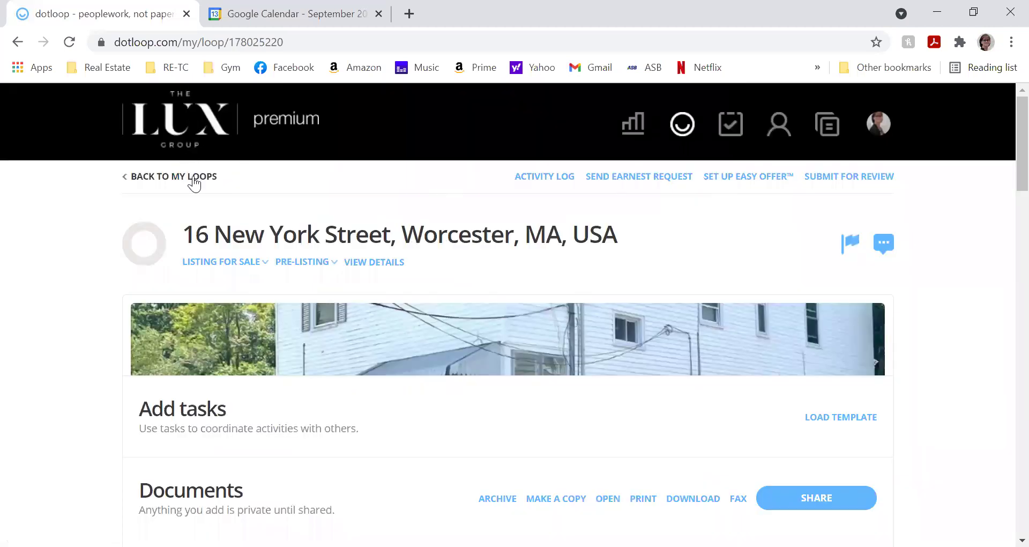
click(194, 182)
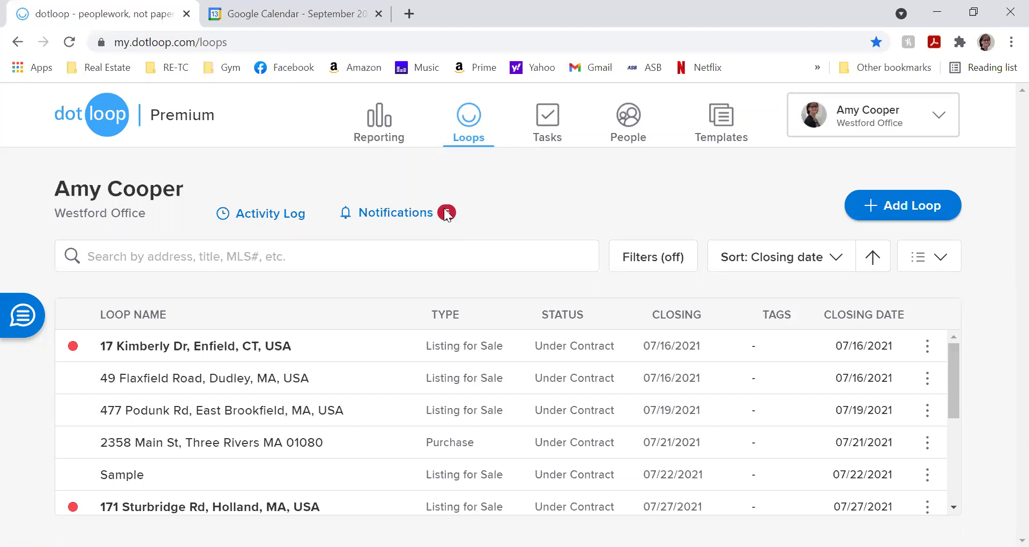
- Mark all of the last 7 days' notifications as read, then return to the loops list
click(424, 214)
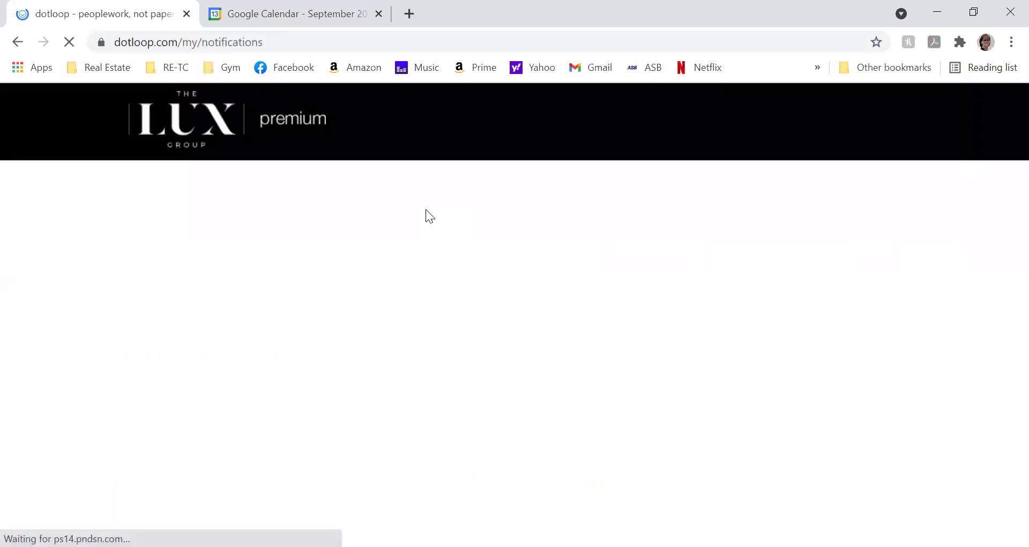
scroll(429, 274, down, 3)
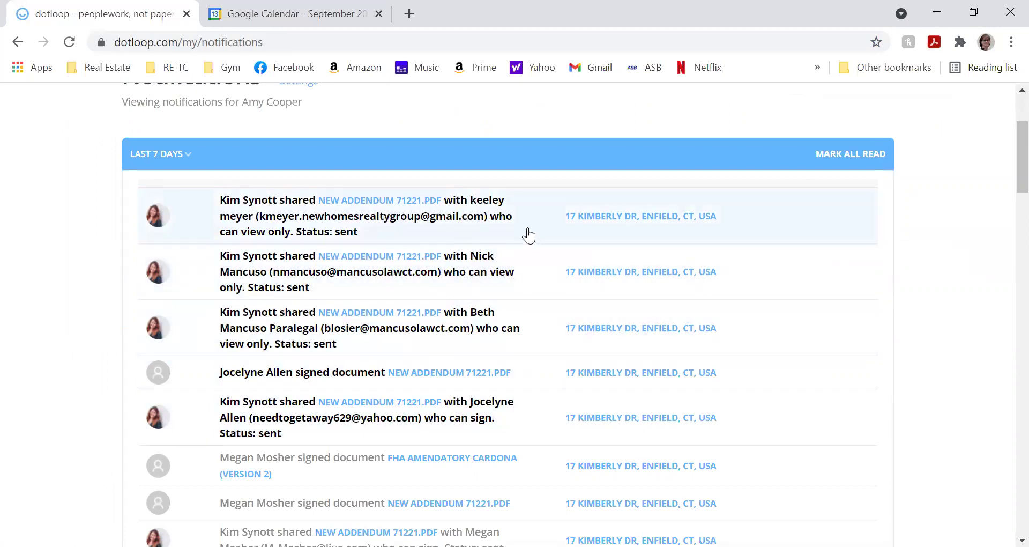
click(860, 152)
scroll(271, 131, up, 3)
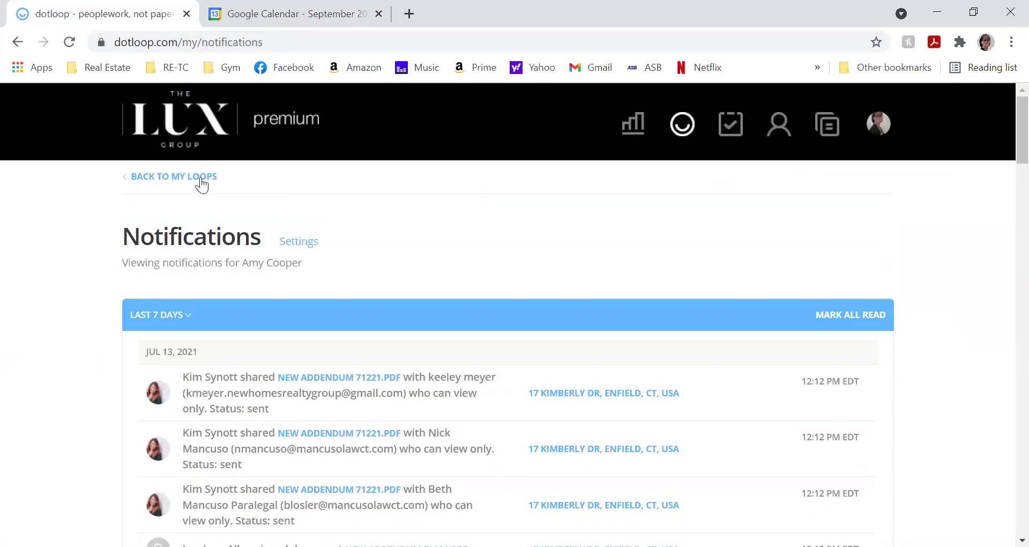
click(175, 181)
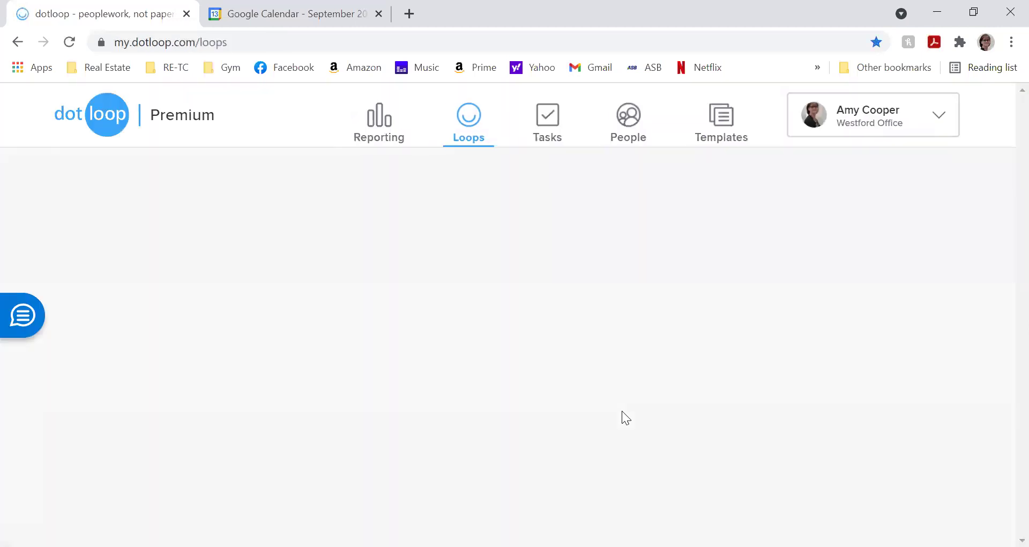